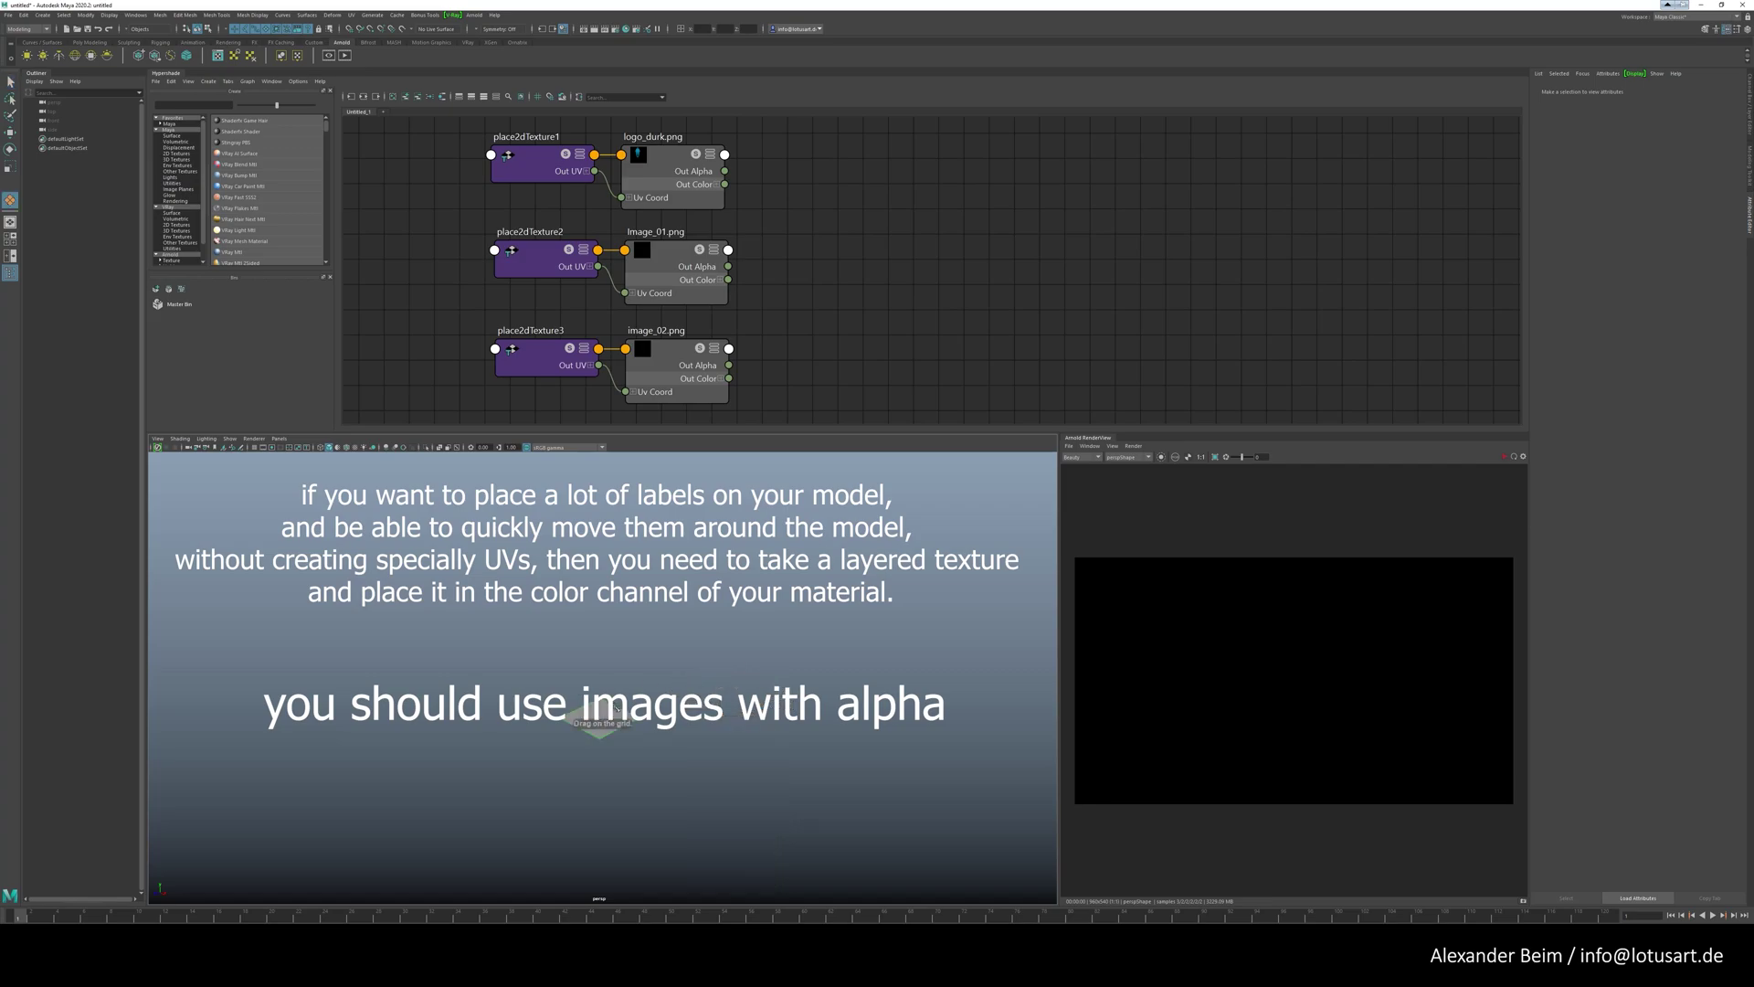
- Create a large polygon plane on the grid and assign it a new Blinn material
drag(617, 708, 765, 624)
scroll(696, 611, down, 2)
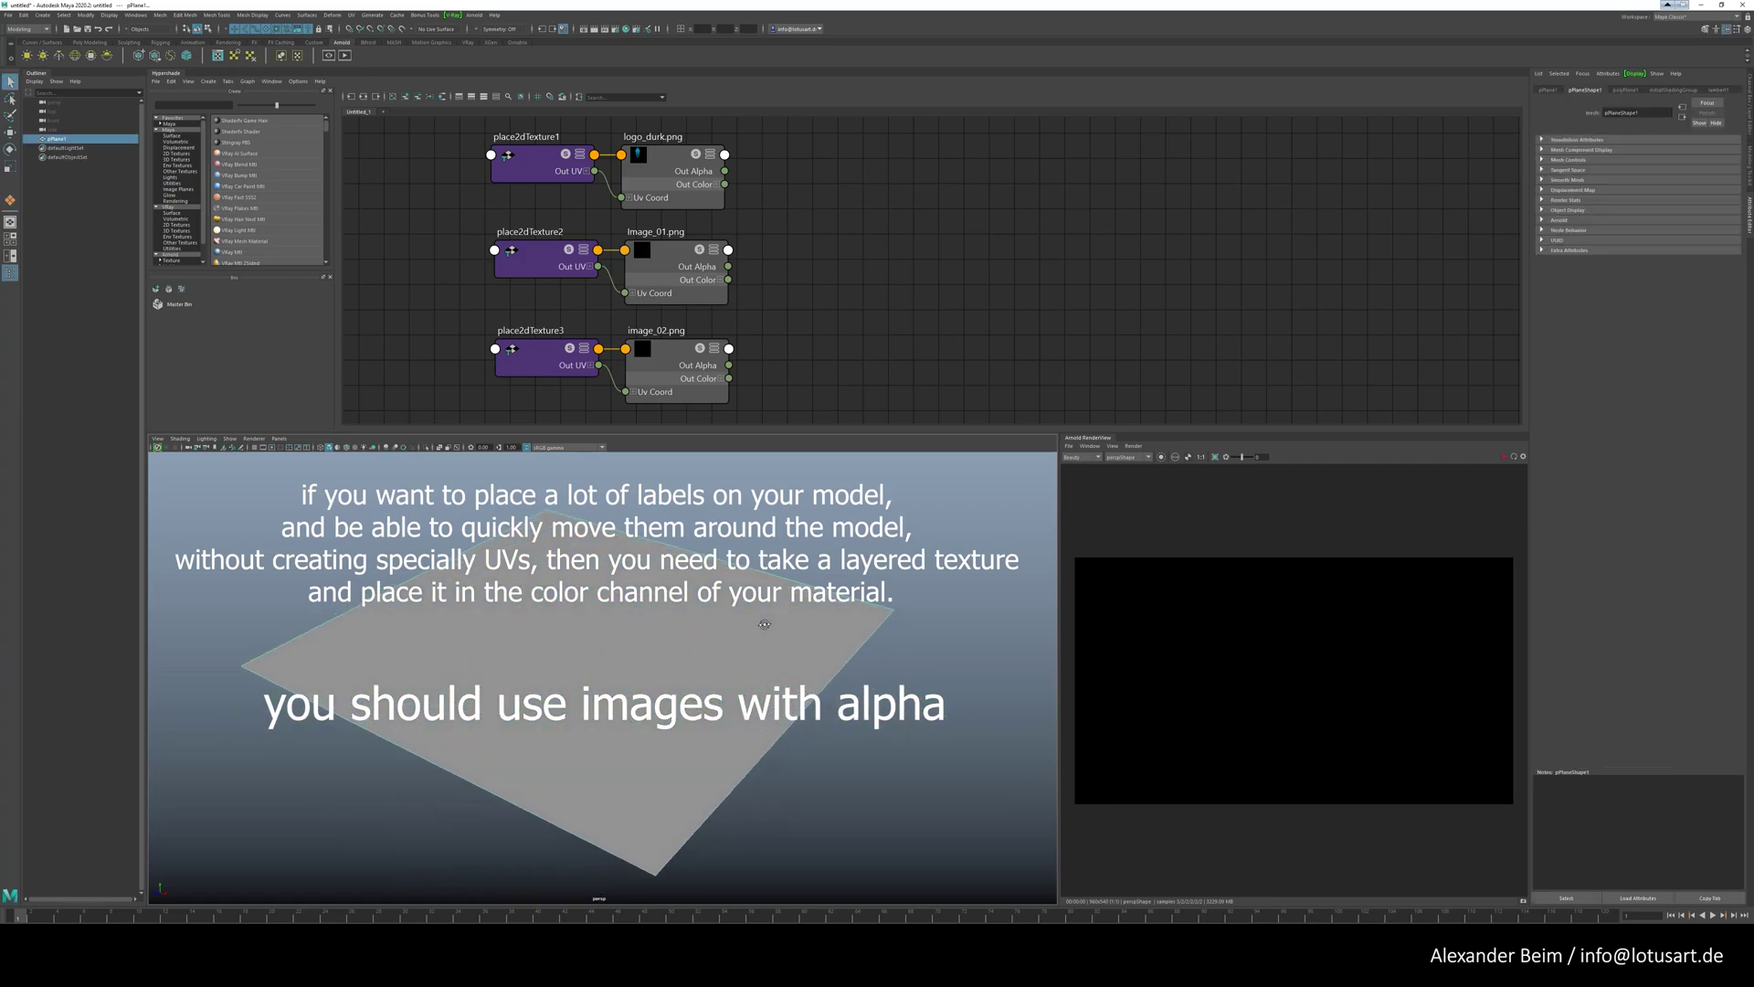
right_drag(653, 618, 713, 871)
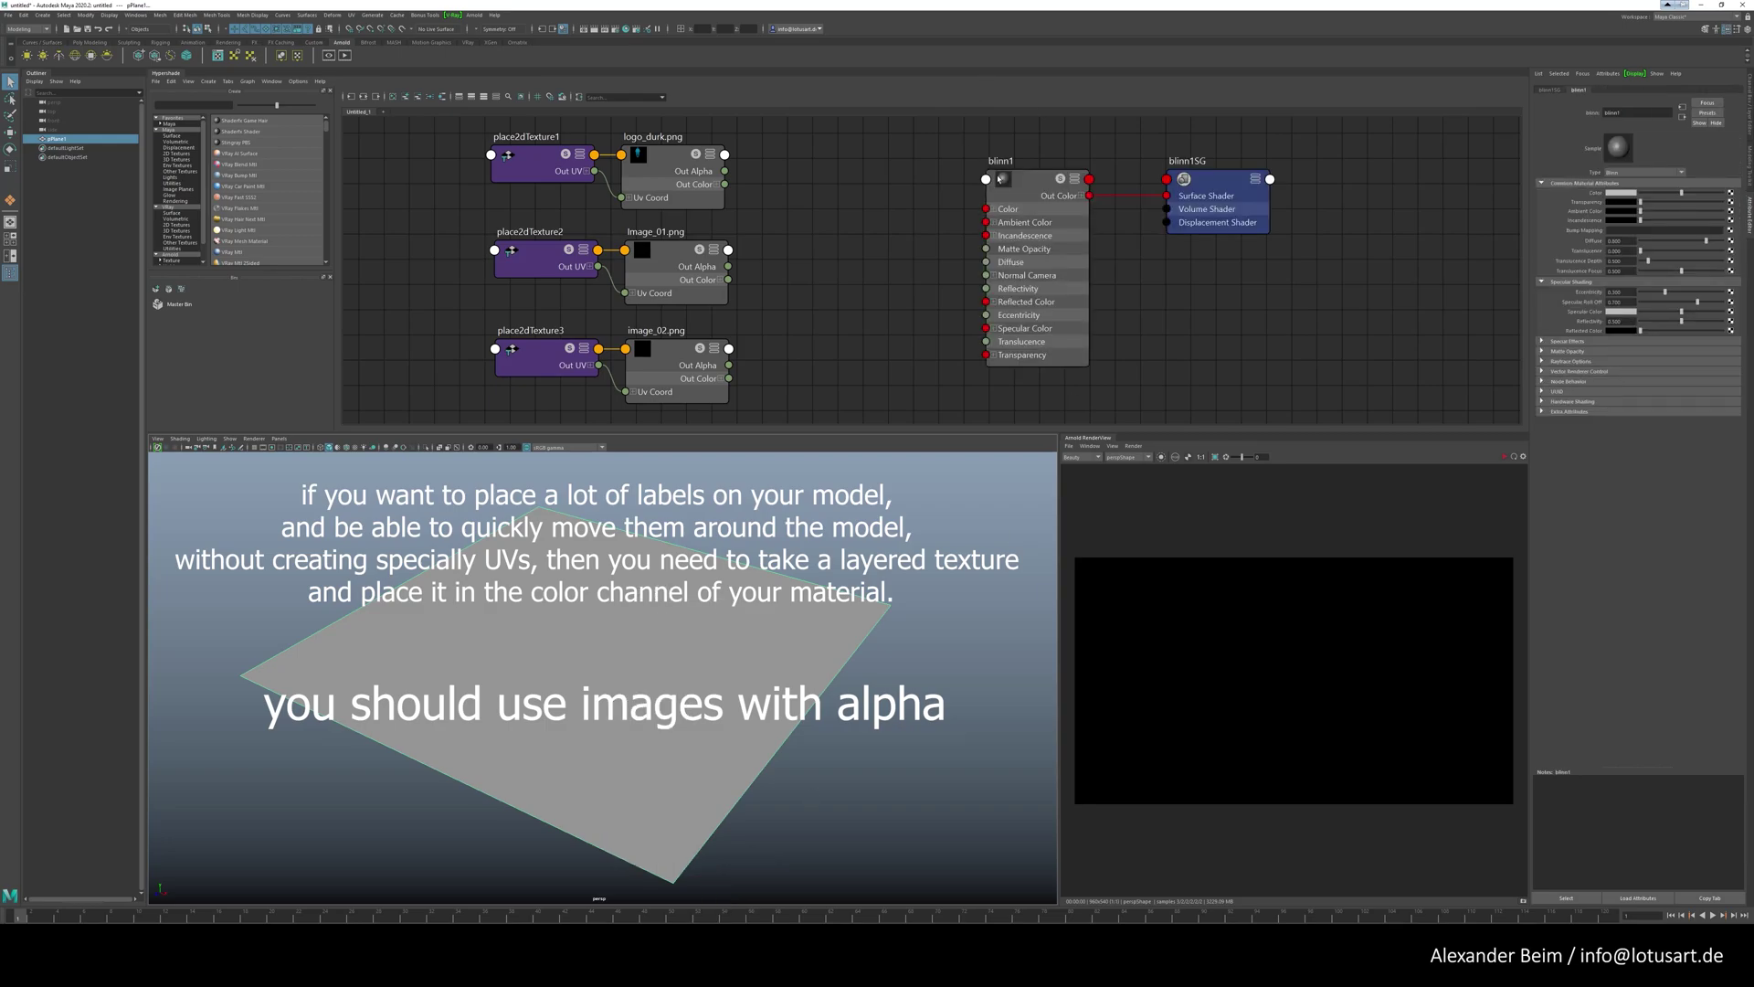
drag(999, 179, 954, 180)
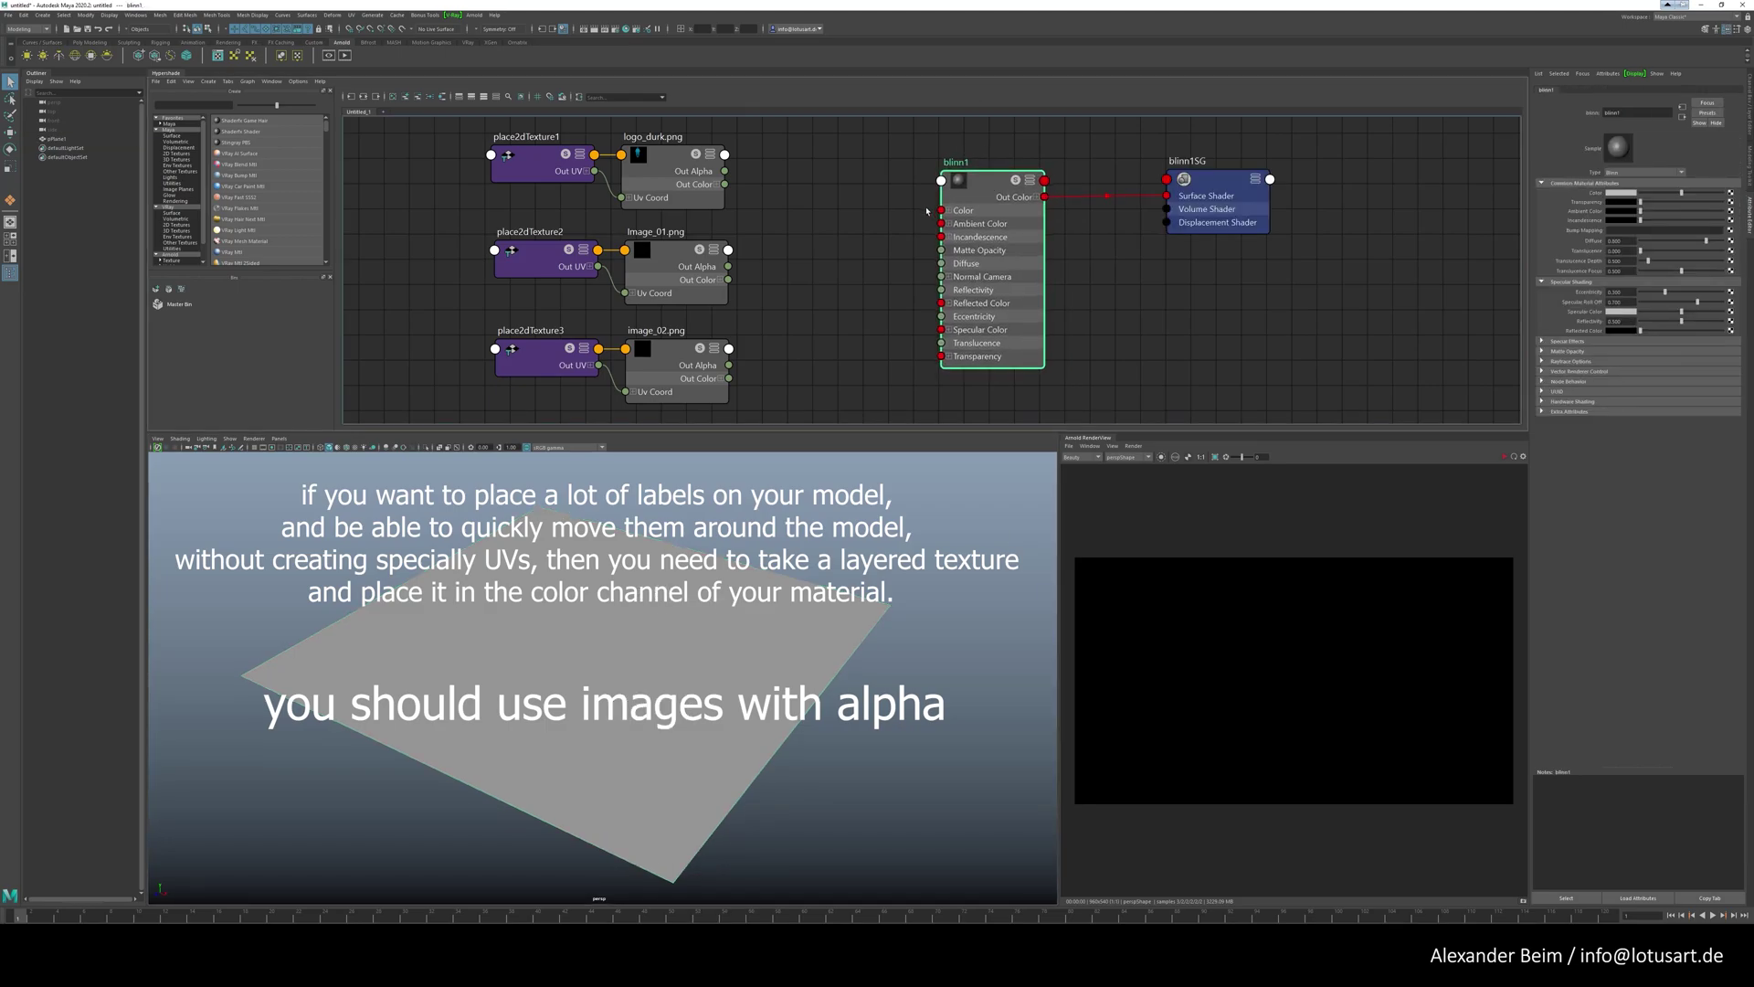
- Map a Layered Texture node to the Blinn material's Color attribute
click(1730, 194)
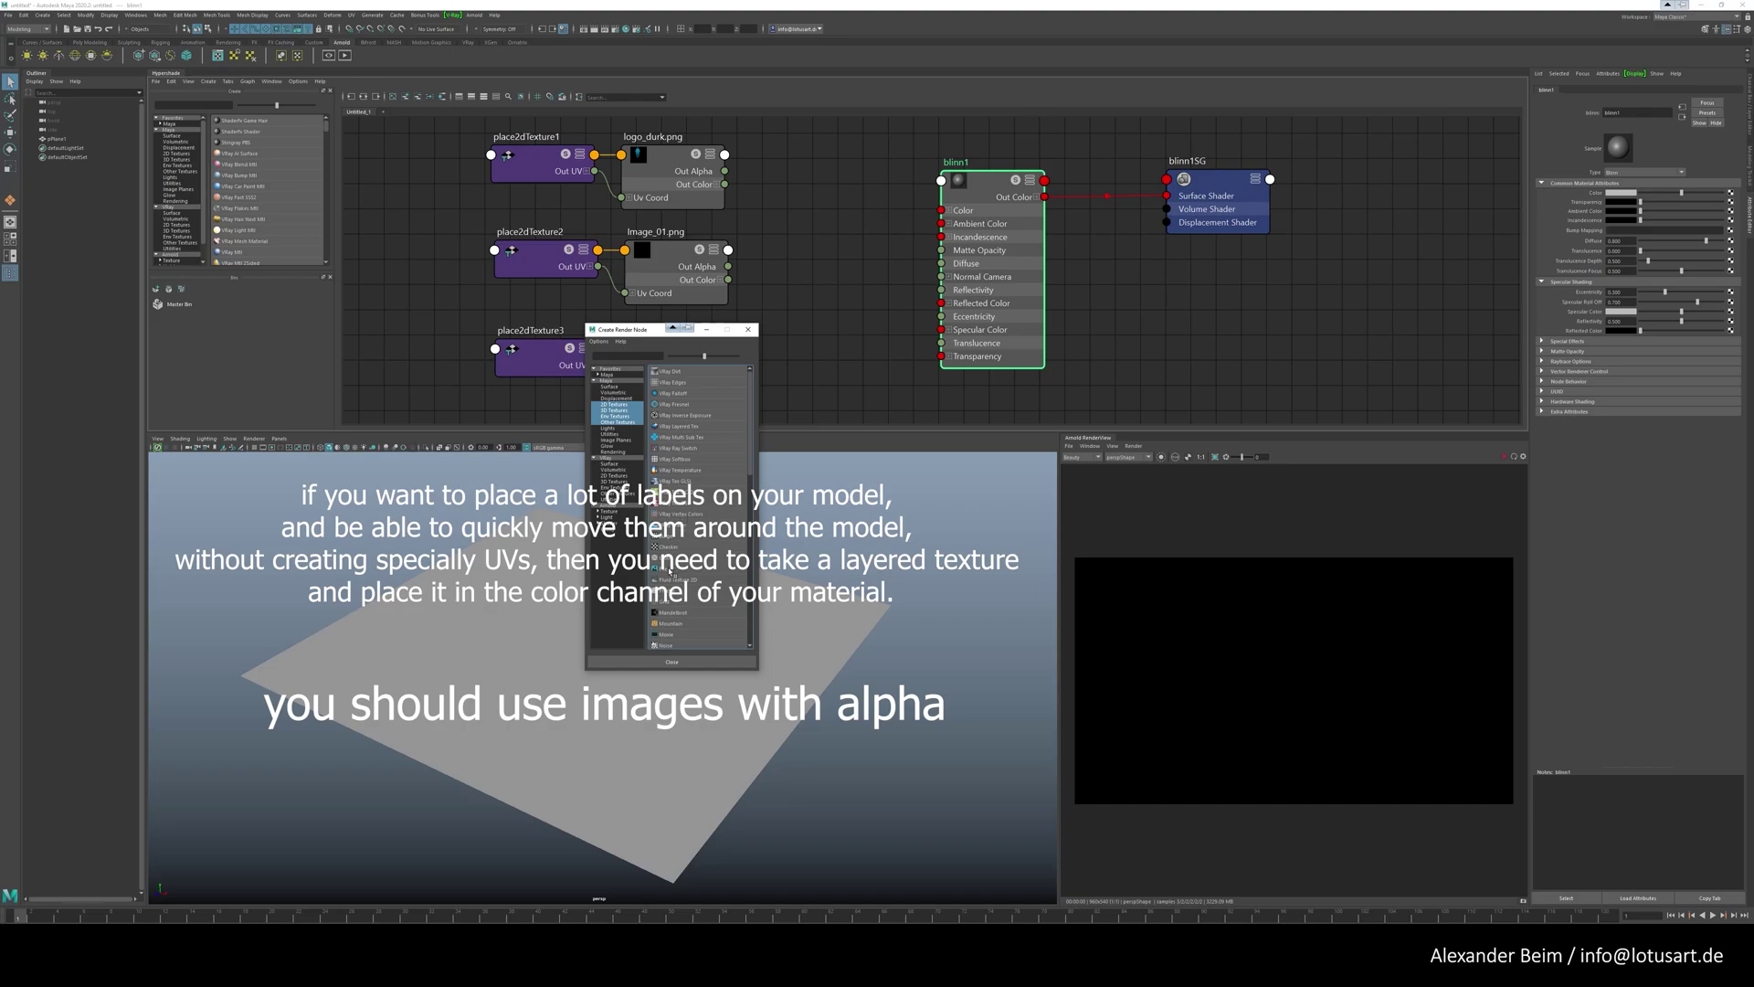
click(620, 425)
click(687, 410)
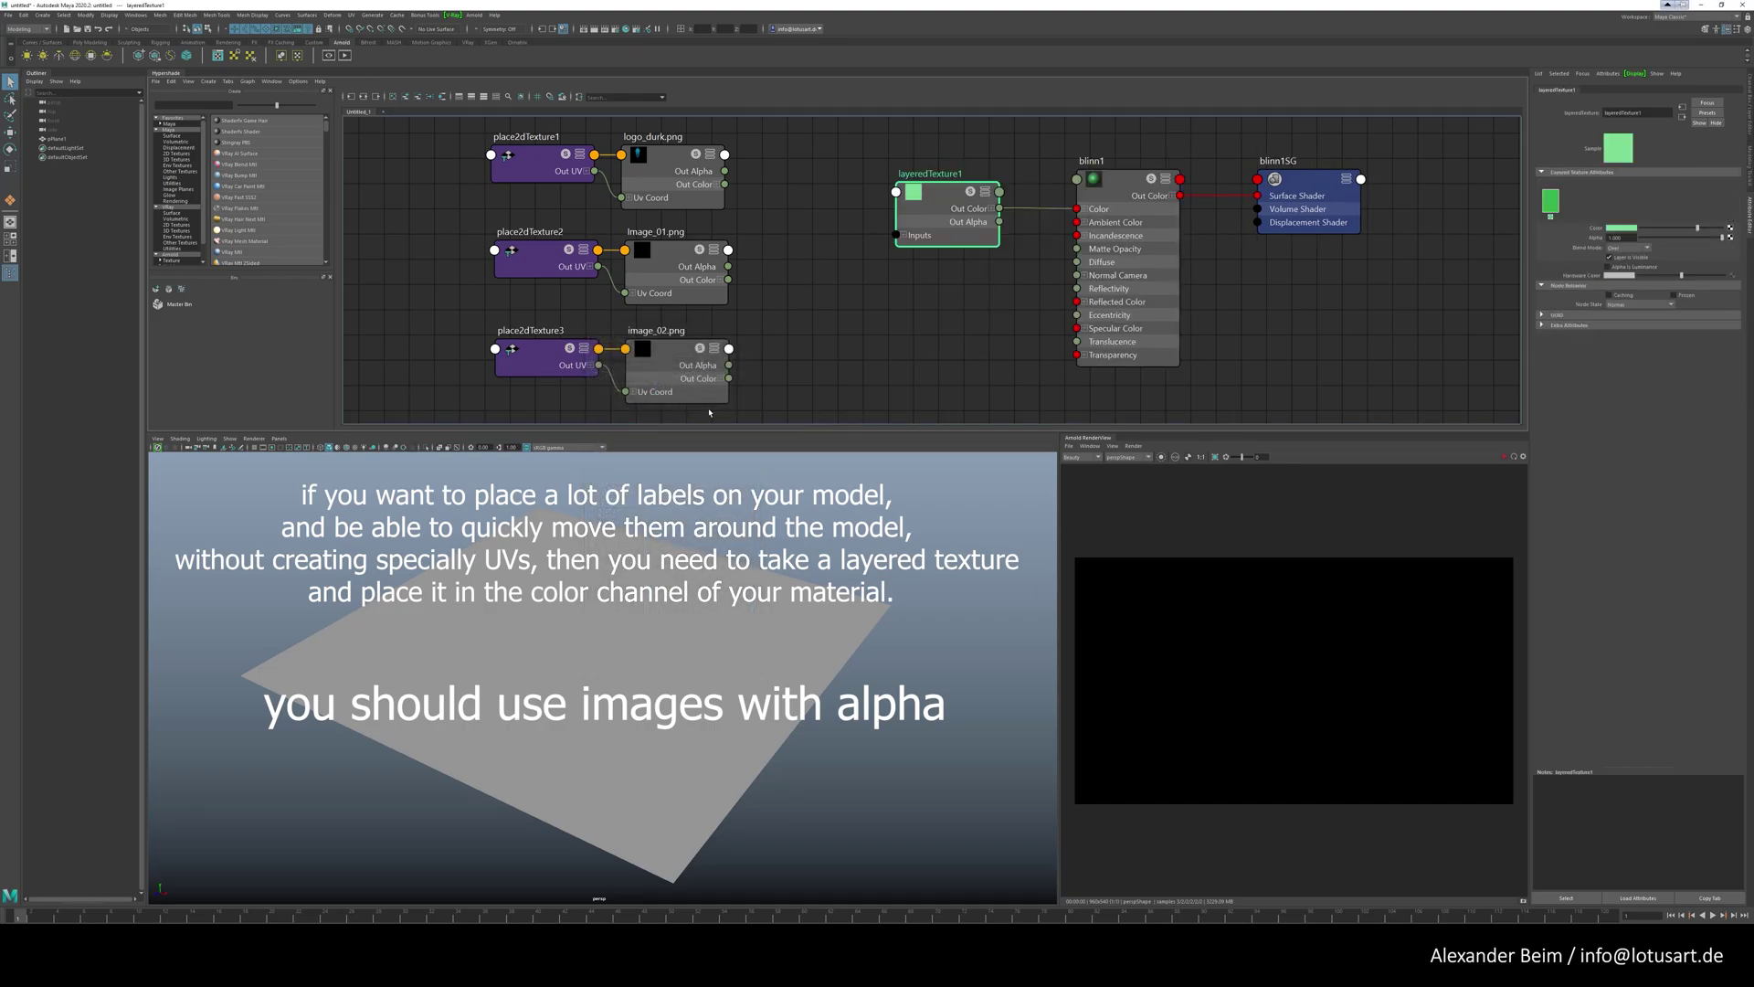
drag(929, 197, 903, 202)
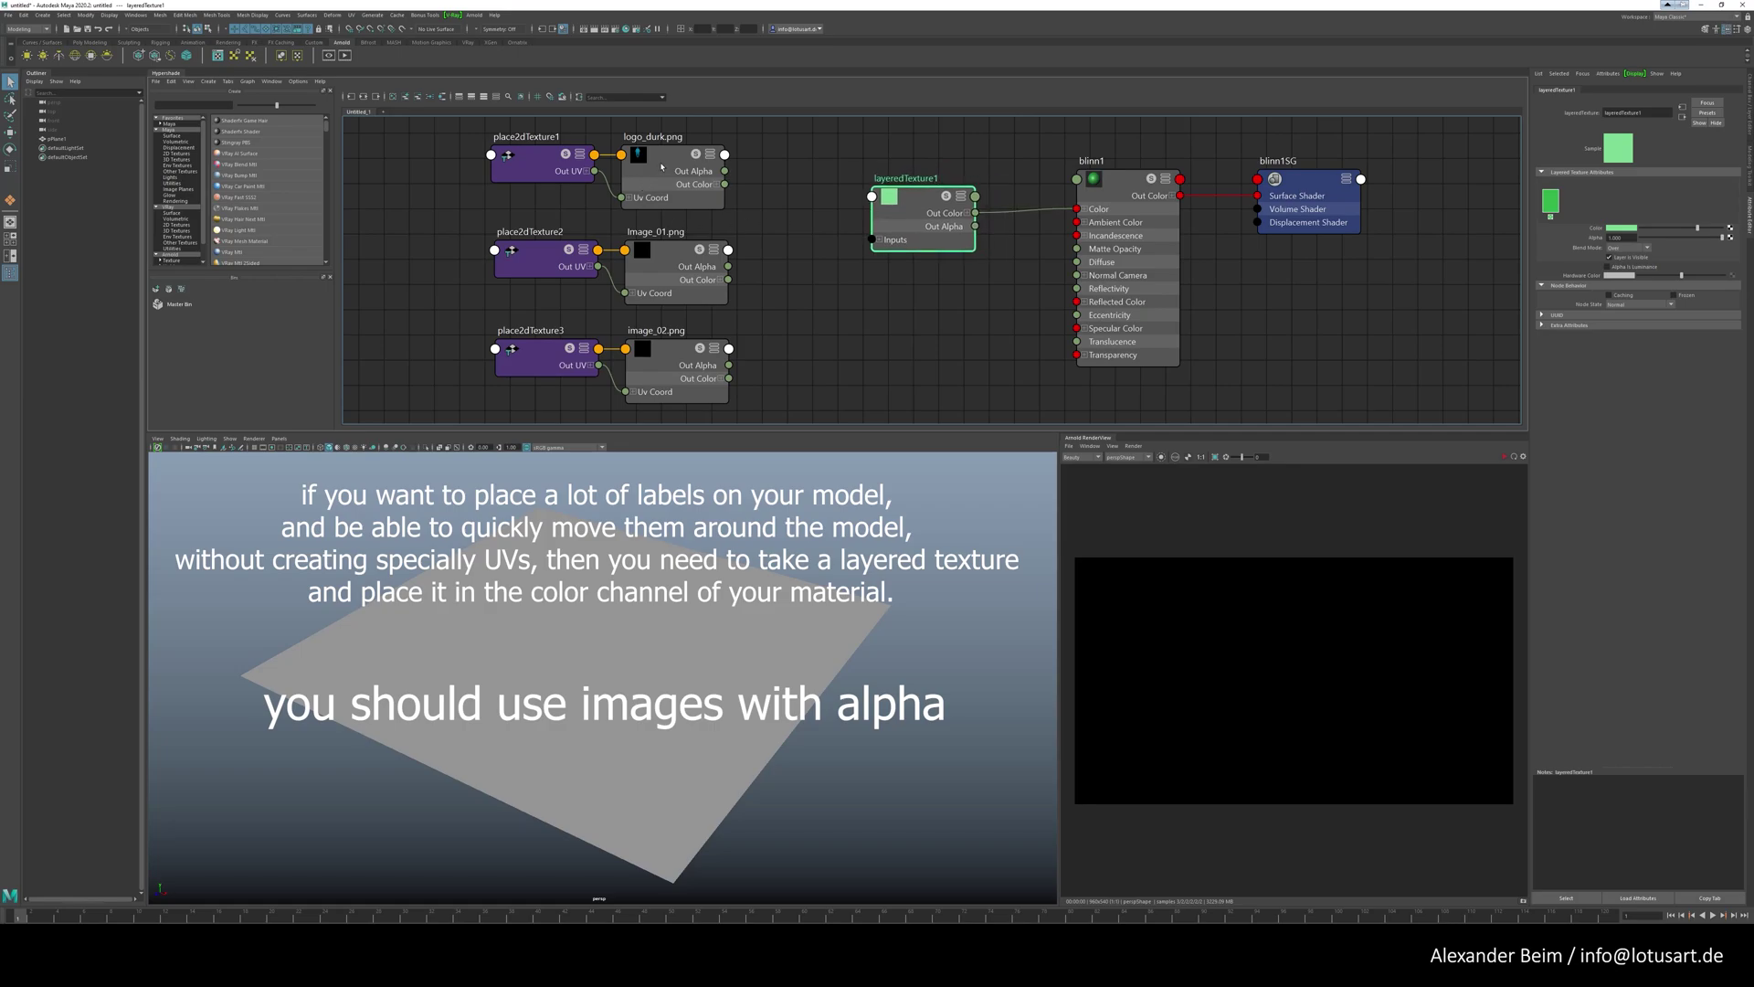
- Map the layered texture's first layer color to a file created as a projection, fed by logo_durk.png
click(1729, 229)
right_click(673, 571)
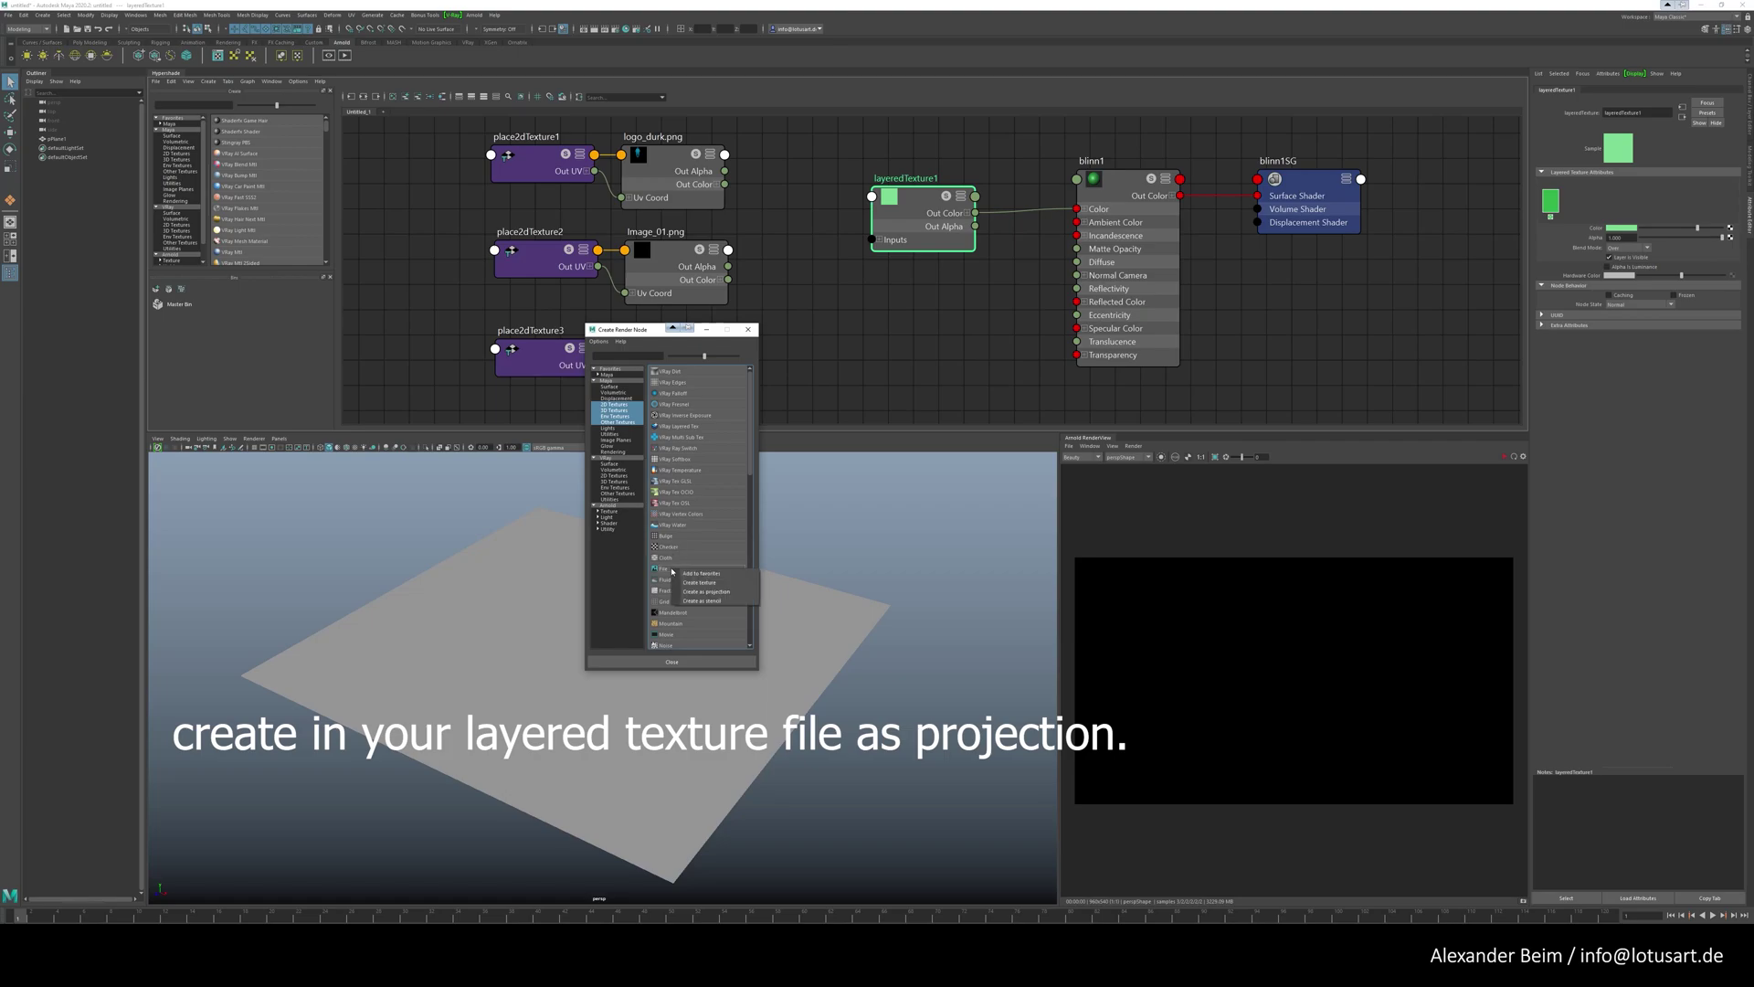
click(712, 588)
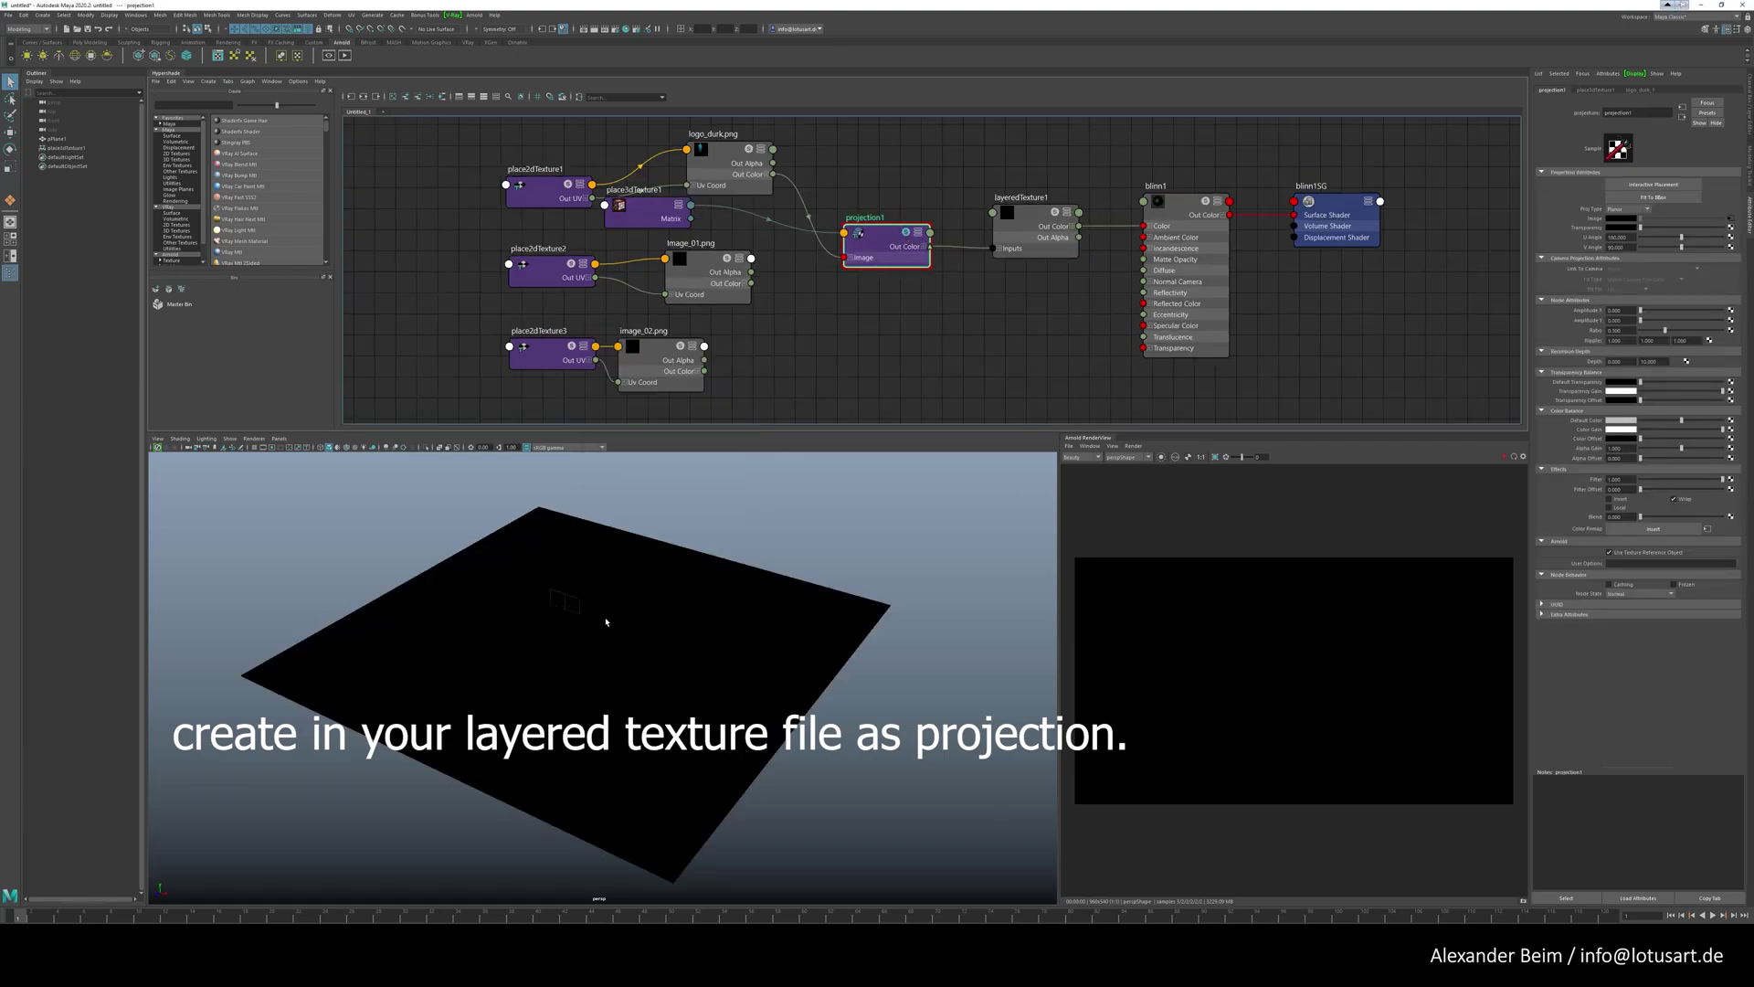
- Rotate the logo's 3D projection placement flat onto the plane, enlarge it and position it over the surface
click(565, 603)
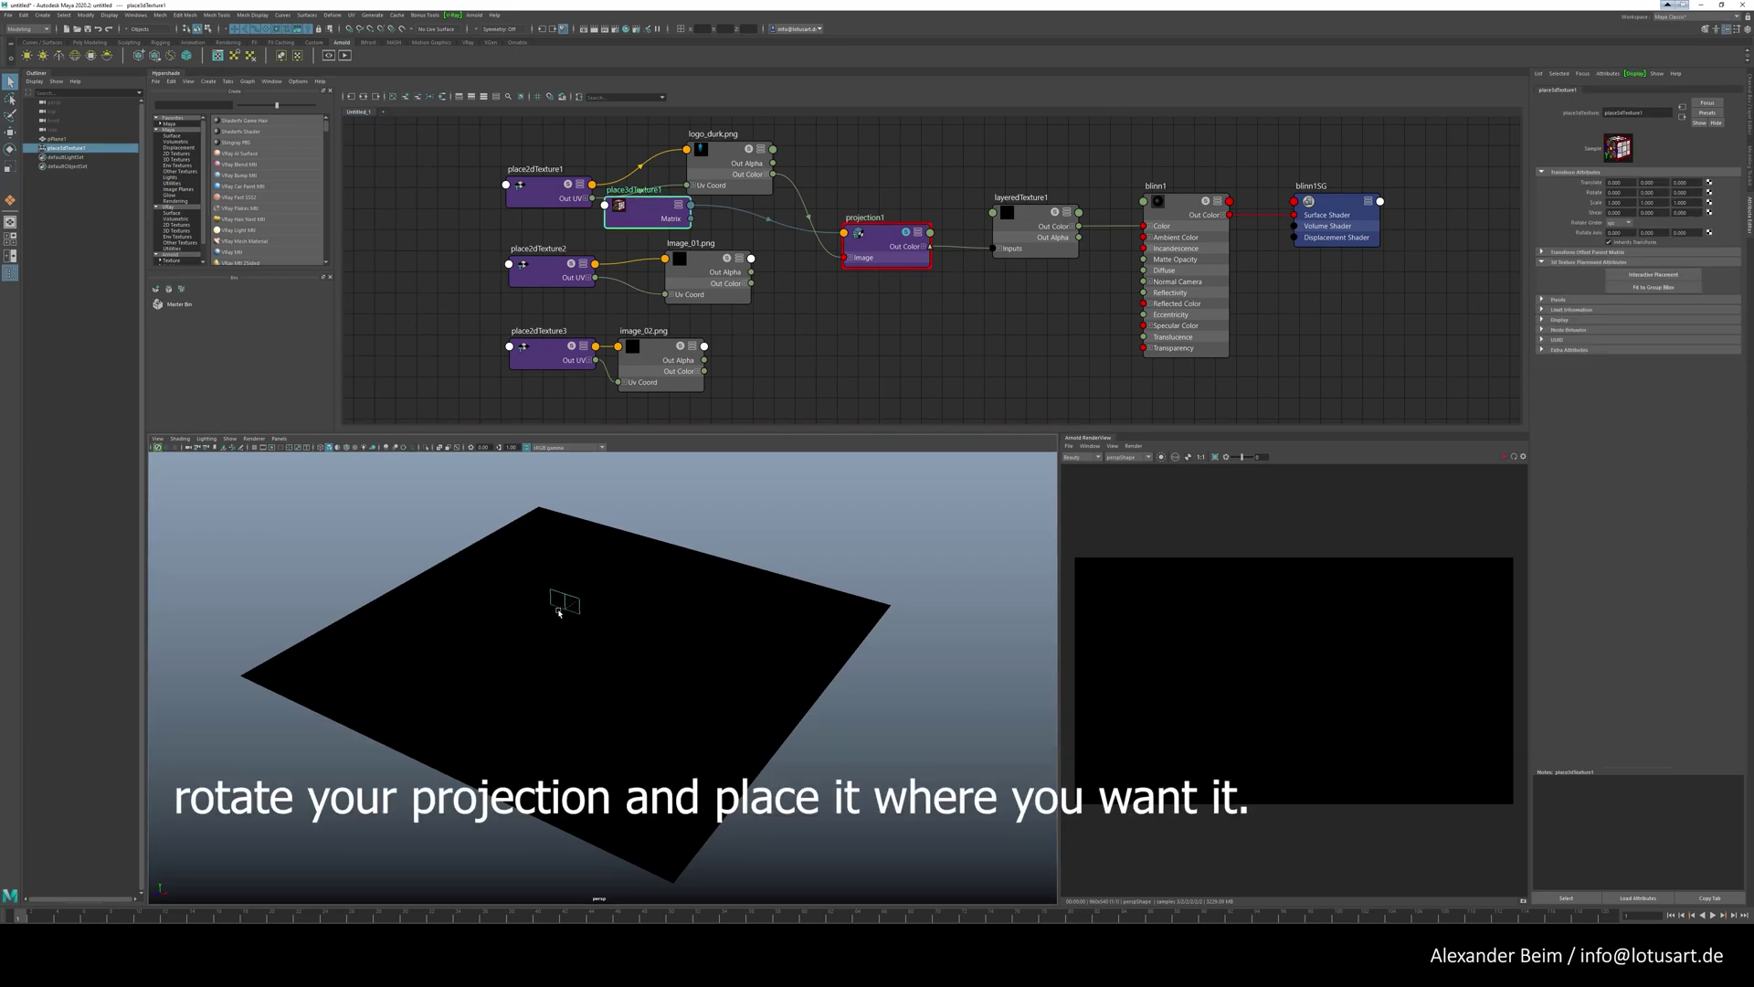
key(w)
key(e)
mouse_move(568, 598)
mouse_down()
mouse_move(586, 569)
mouse_move(575, 586)
mouse_move(572, 554)
mouse_move(569, 590)
mouse_move(595, 603)
mouse_up()
key(r)
key(w)
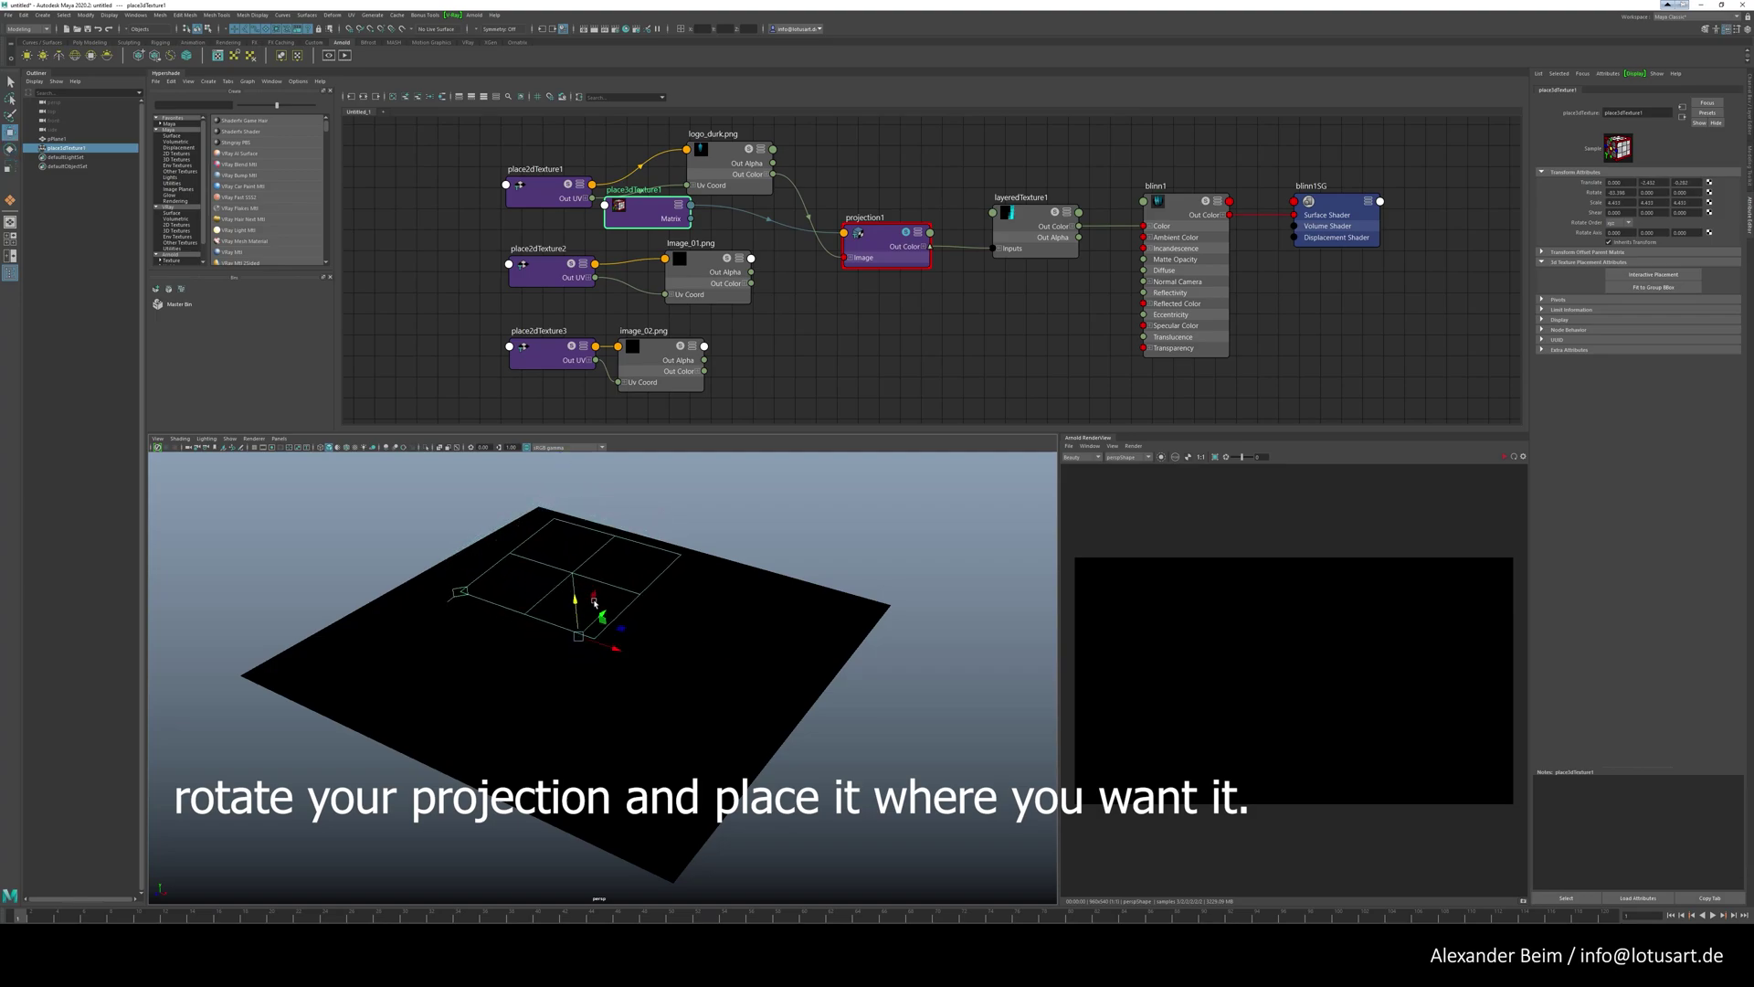
- Show textures in the viewport, then refine the rotation and position of the logo's projection placement on the plane
click(1033, 229)
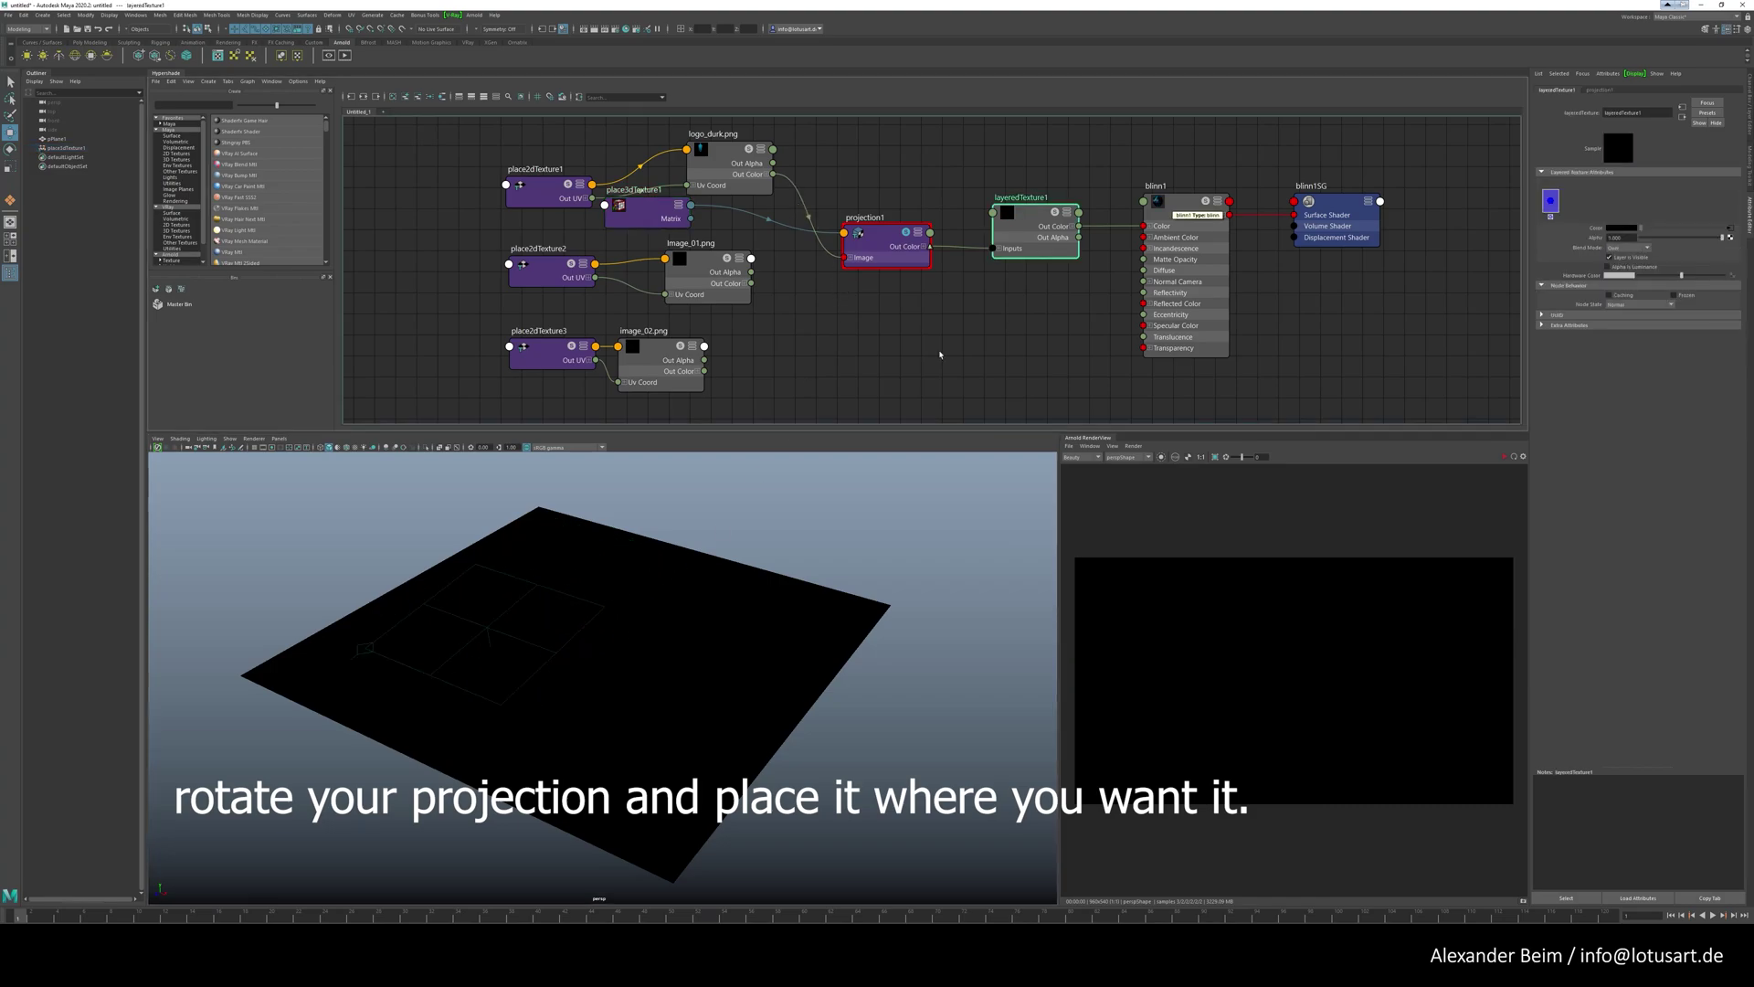
click(354, 448)
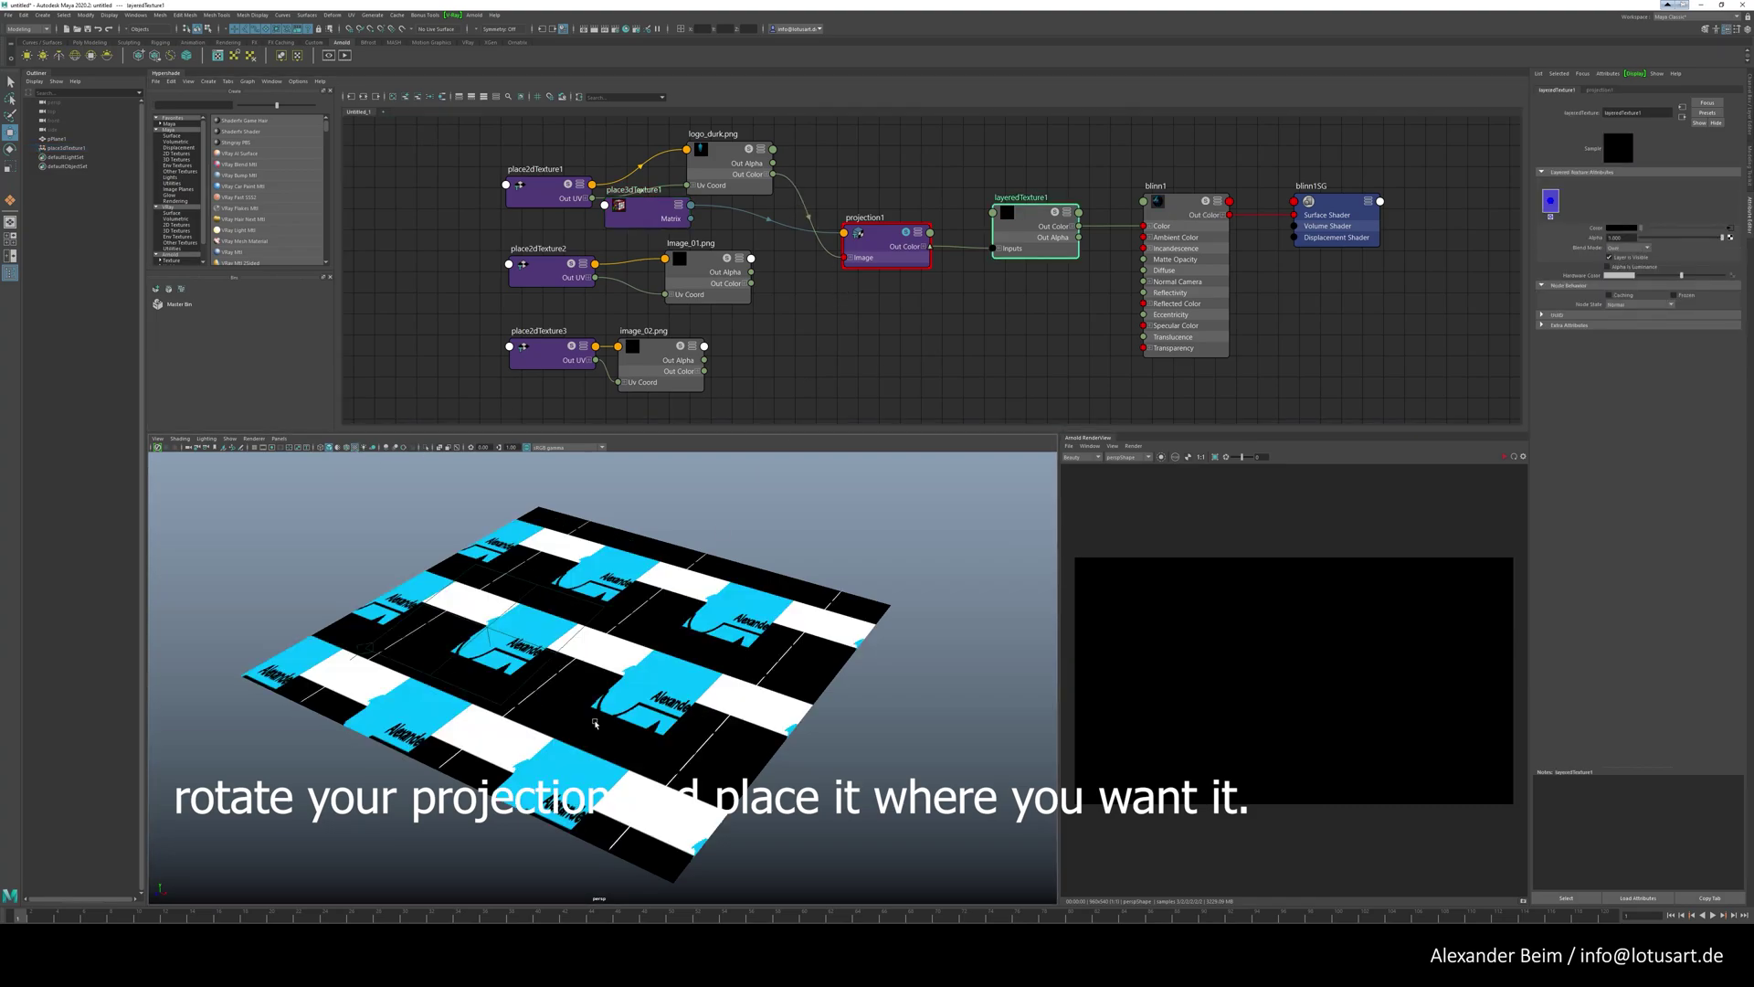
click(545, 590)
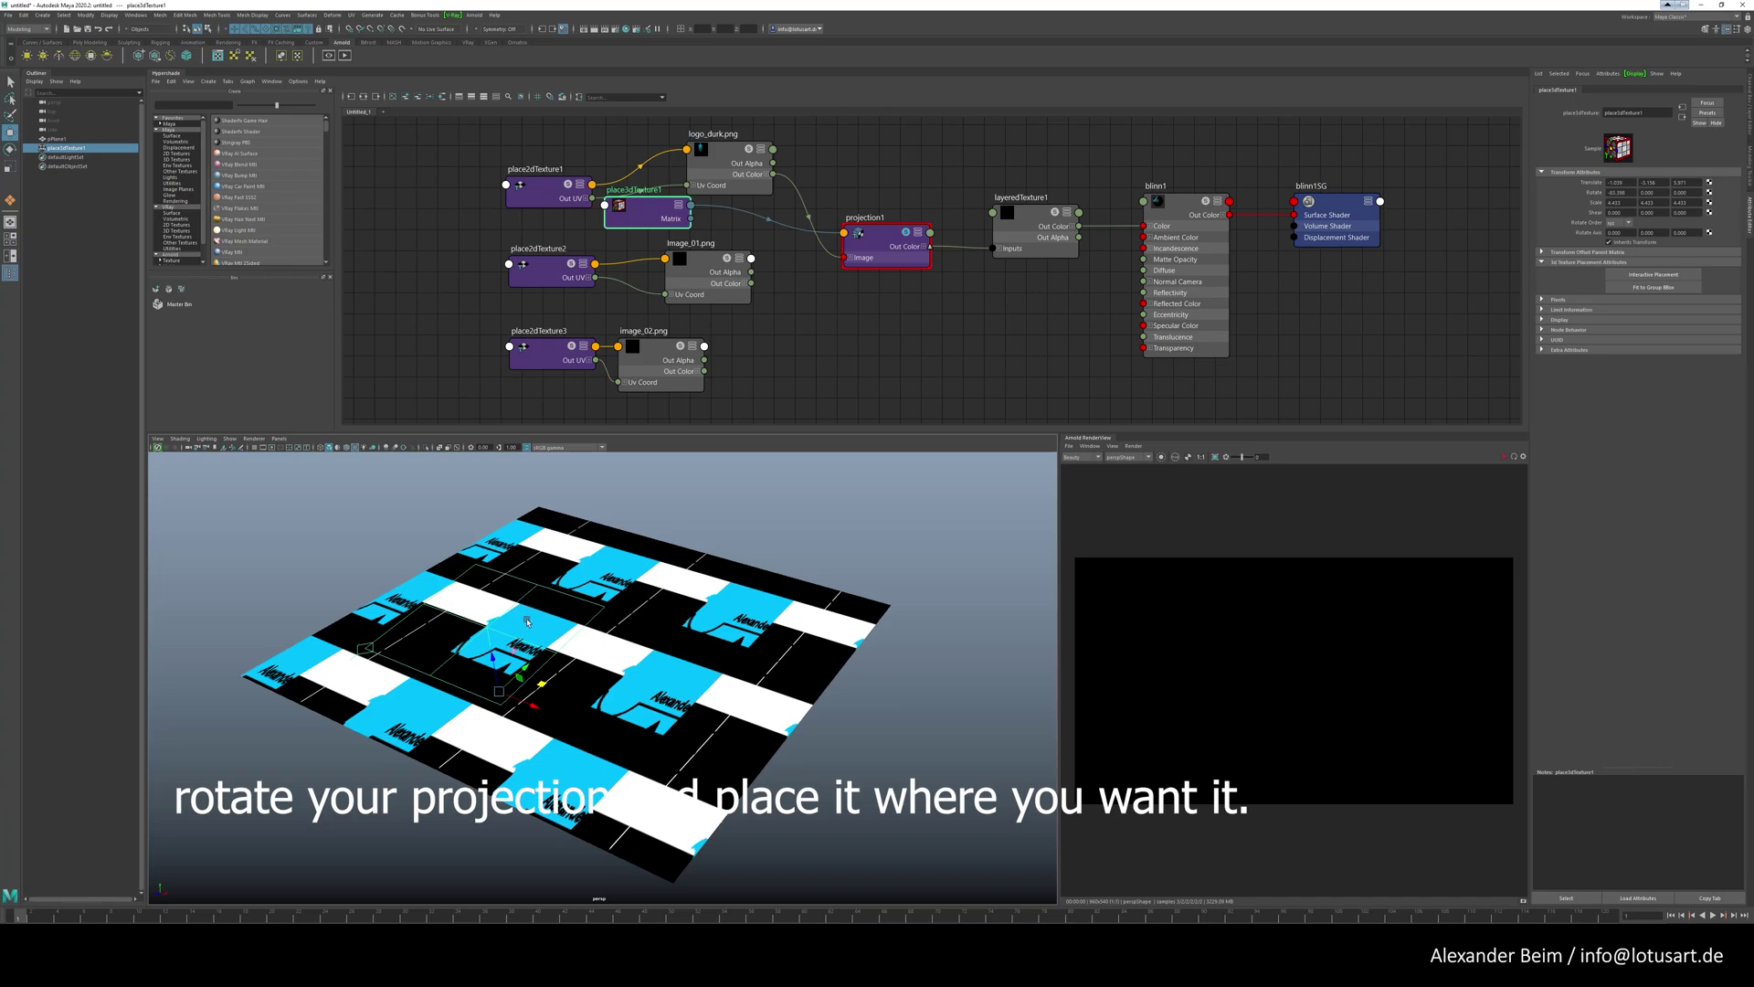
key(e)
drag(477, 682, 600, 704)
key(w)
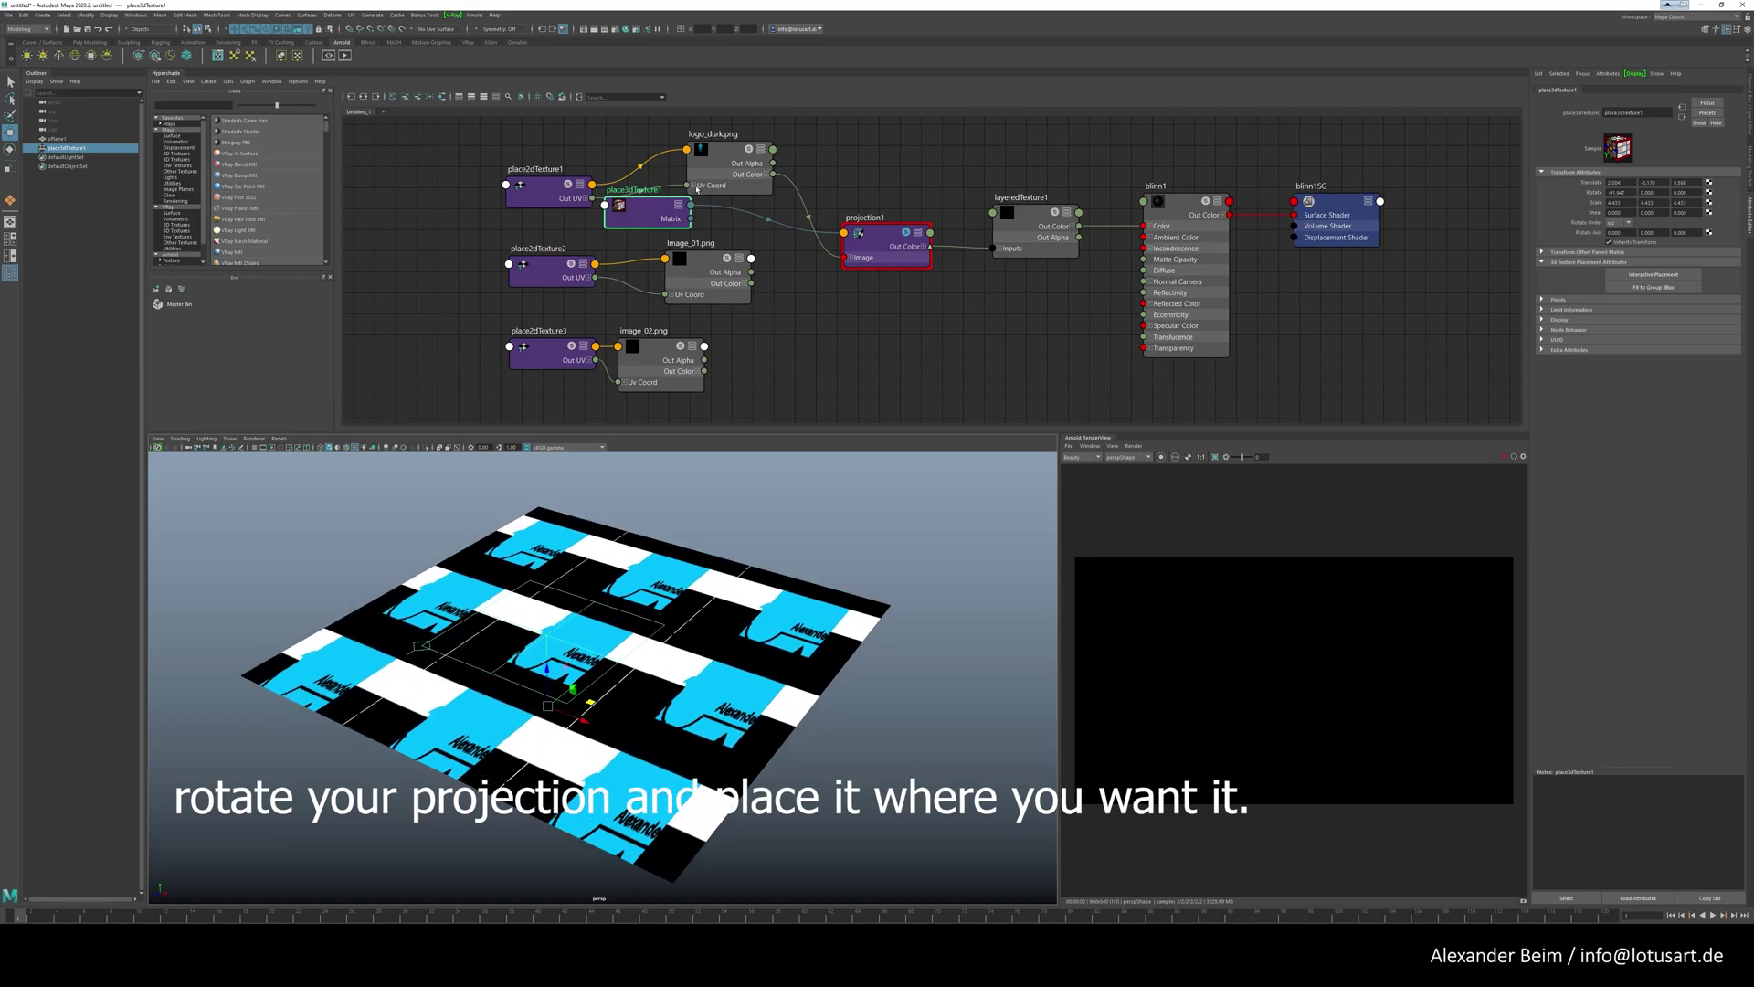
- Turn off Wrap U and Wrap V on the logo's place2dTexture1 node
click(532, 193)
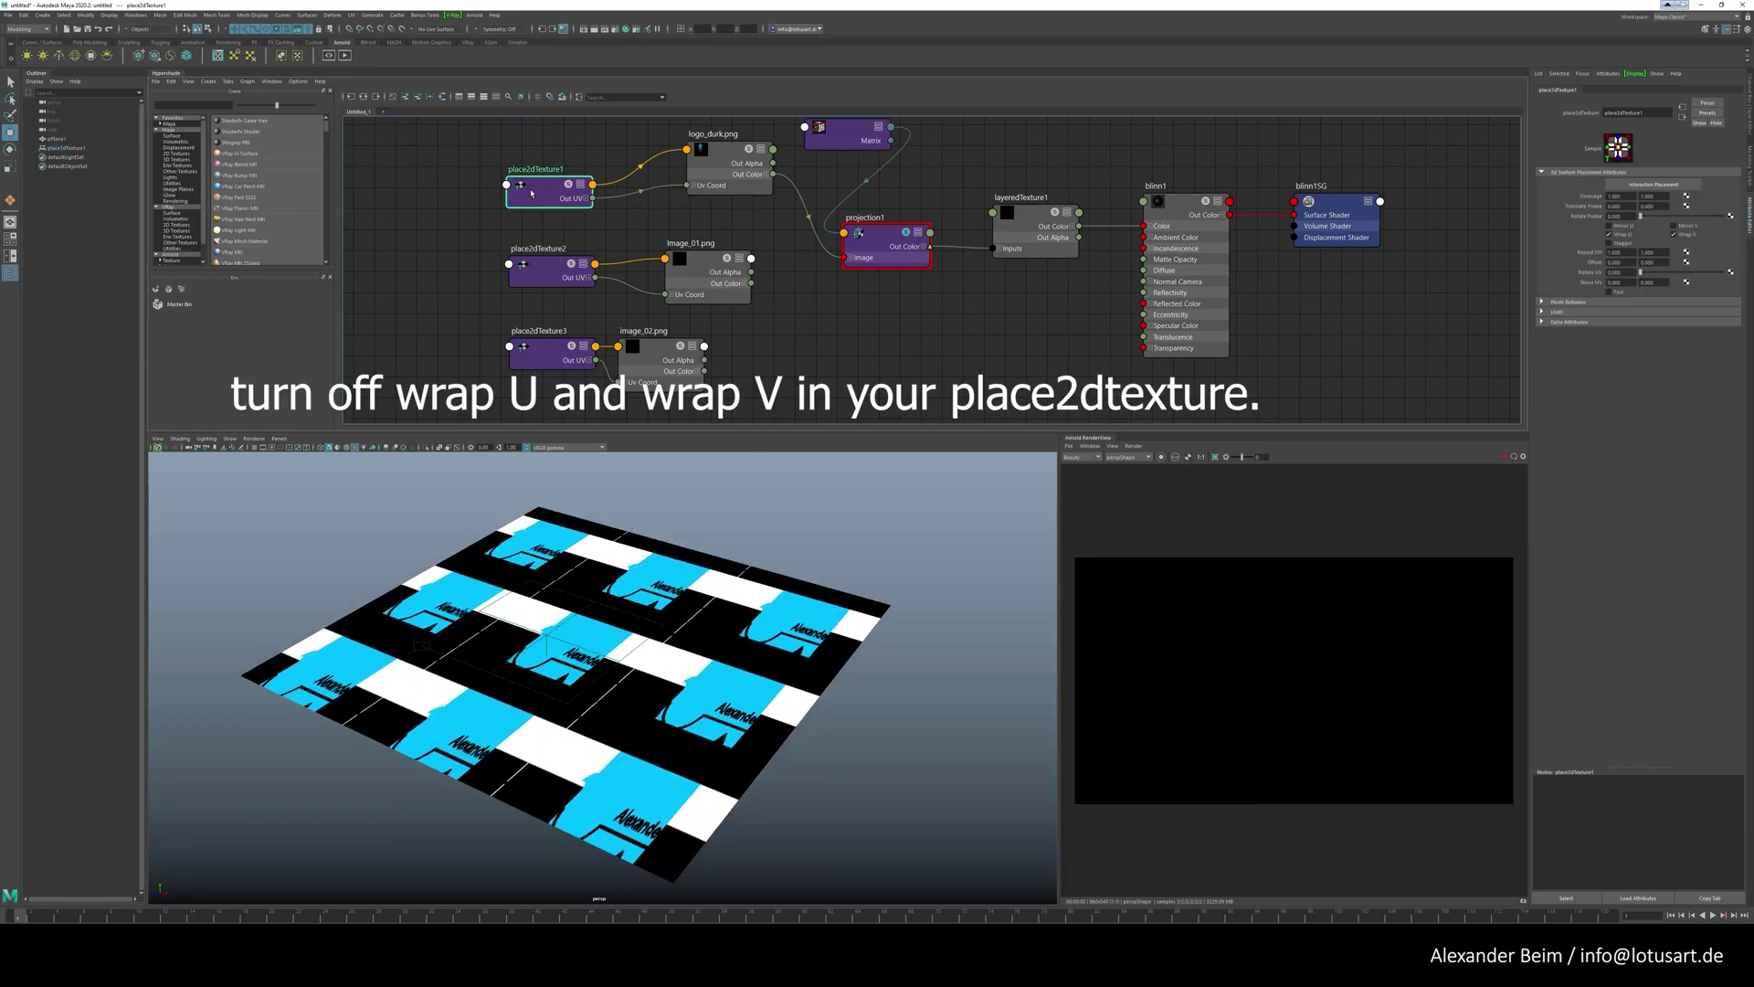
click(1620, 234)
click(1676, 235)
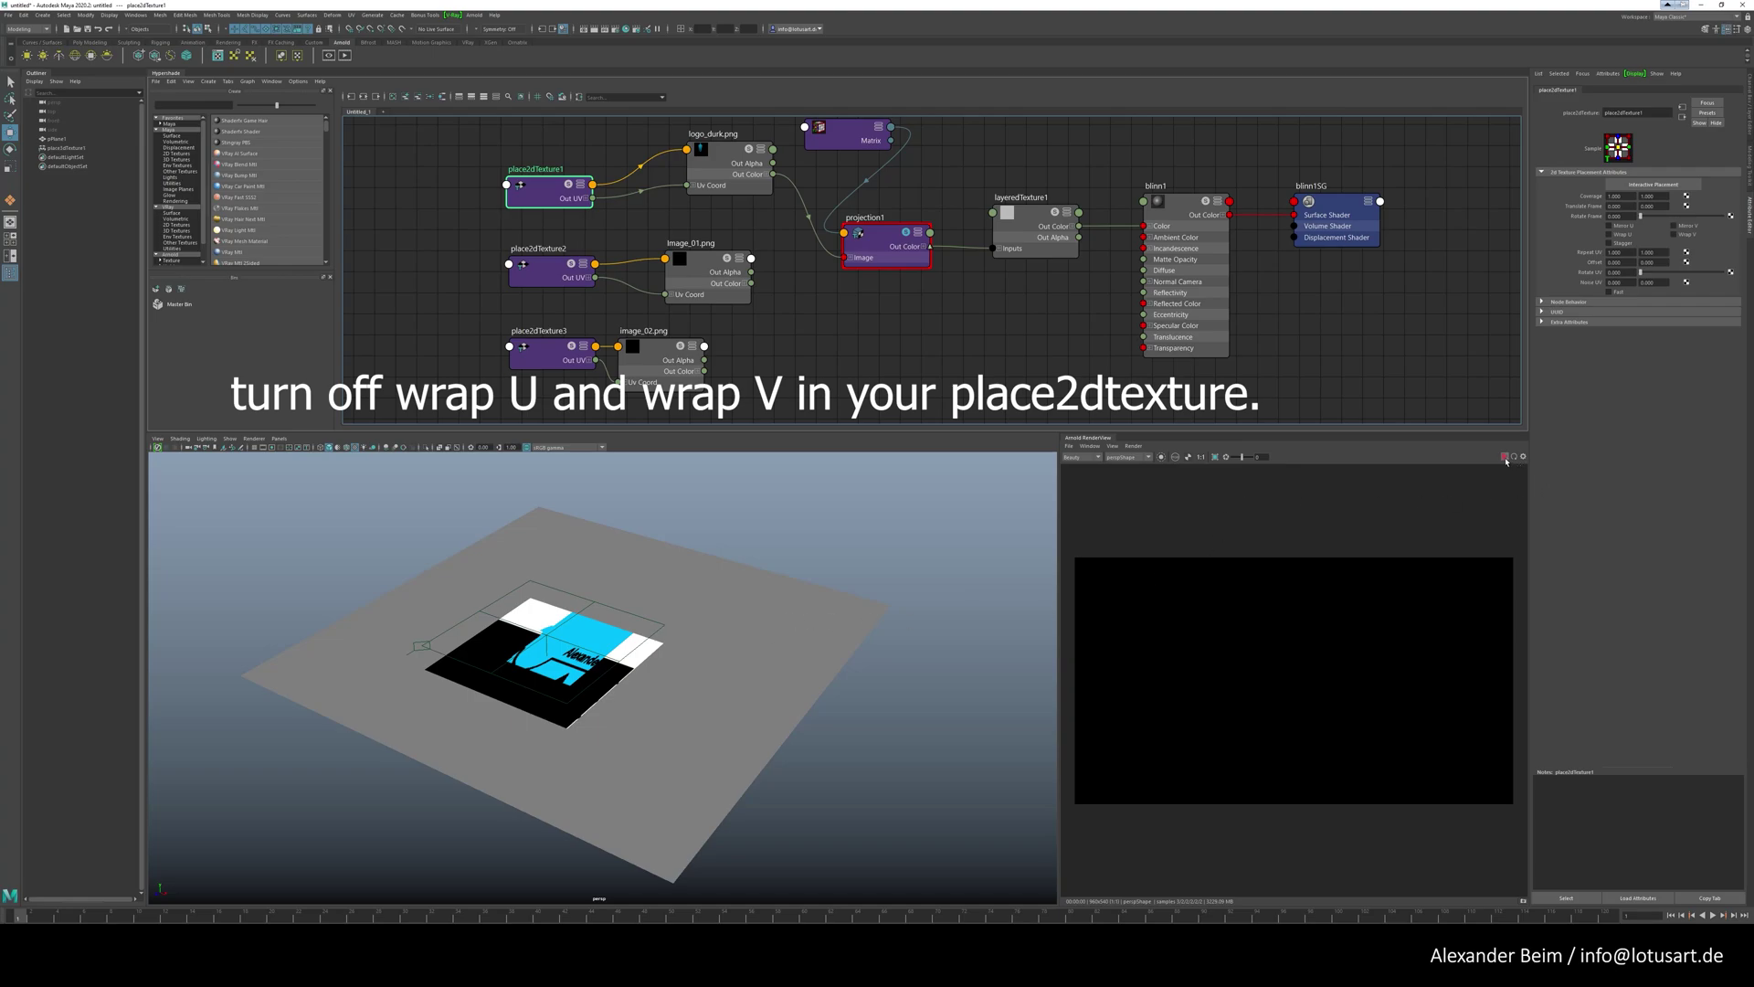
- Add an Arnold skydome light and stretch the logo's projection placement into a wide rectangle
click(75, 55)
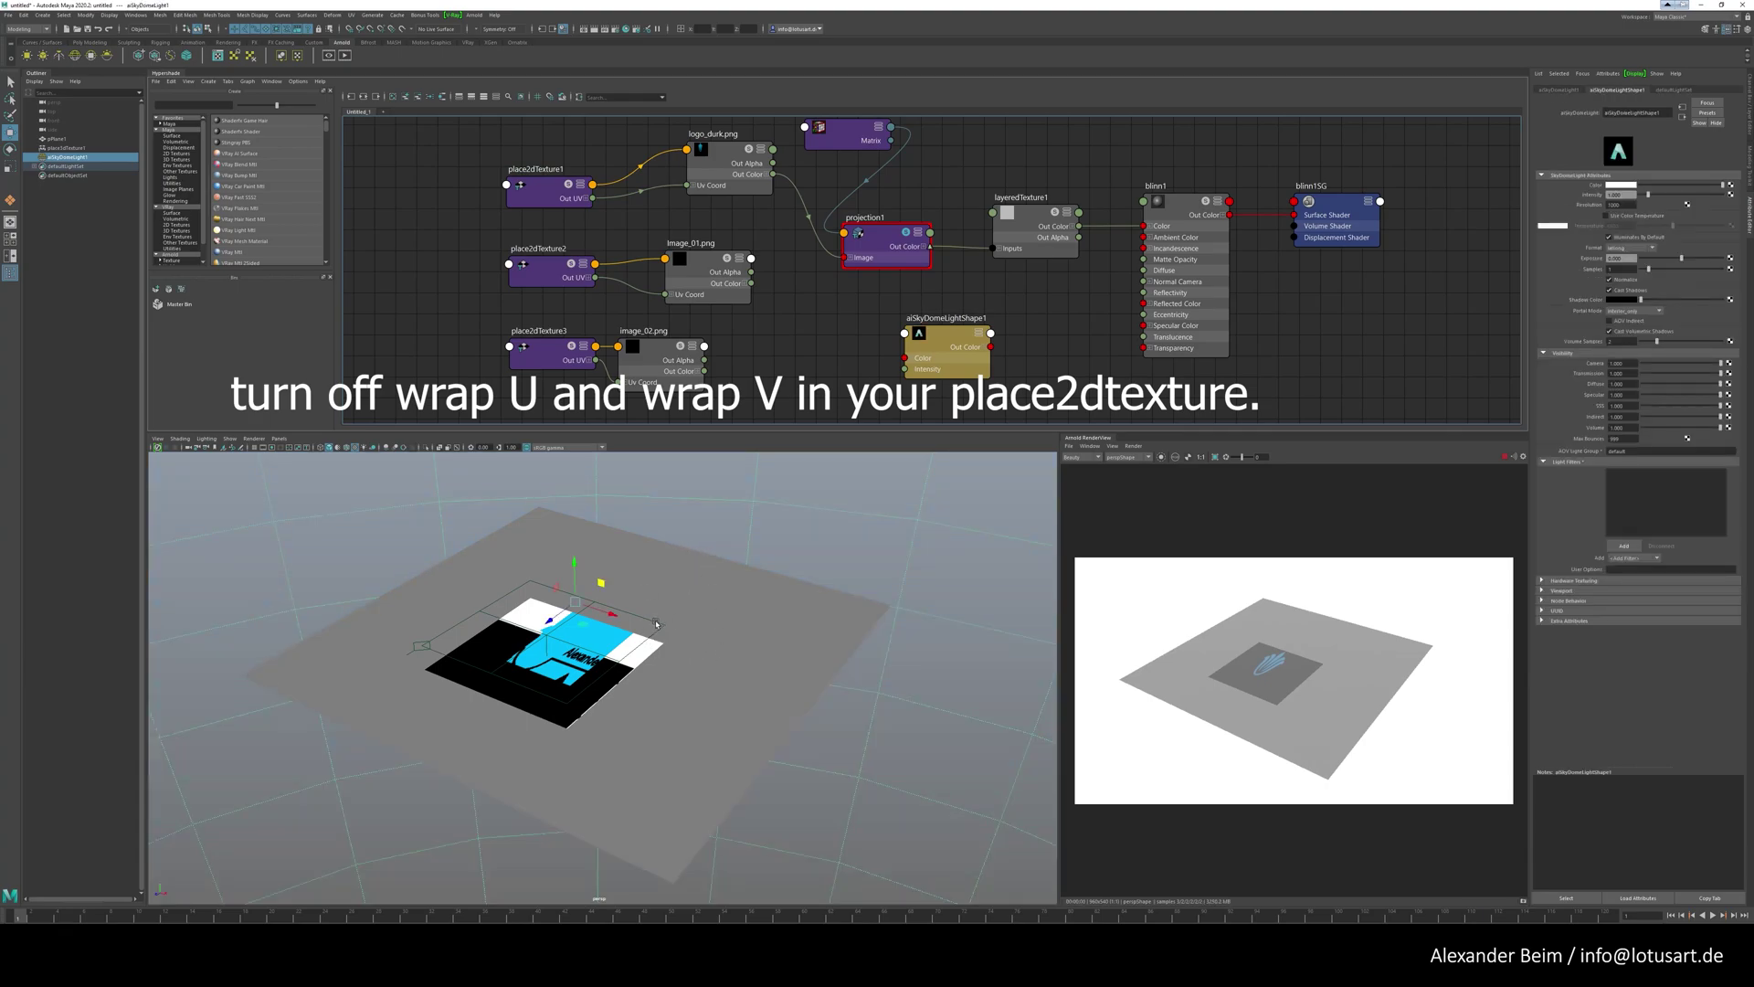
click(656, 624)
key(r)
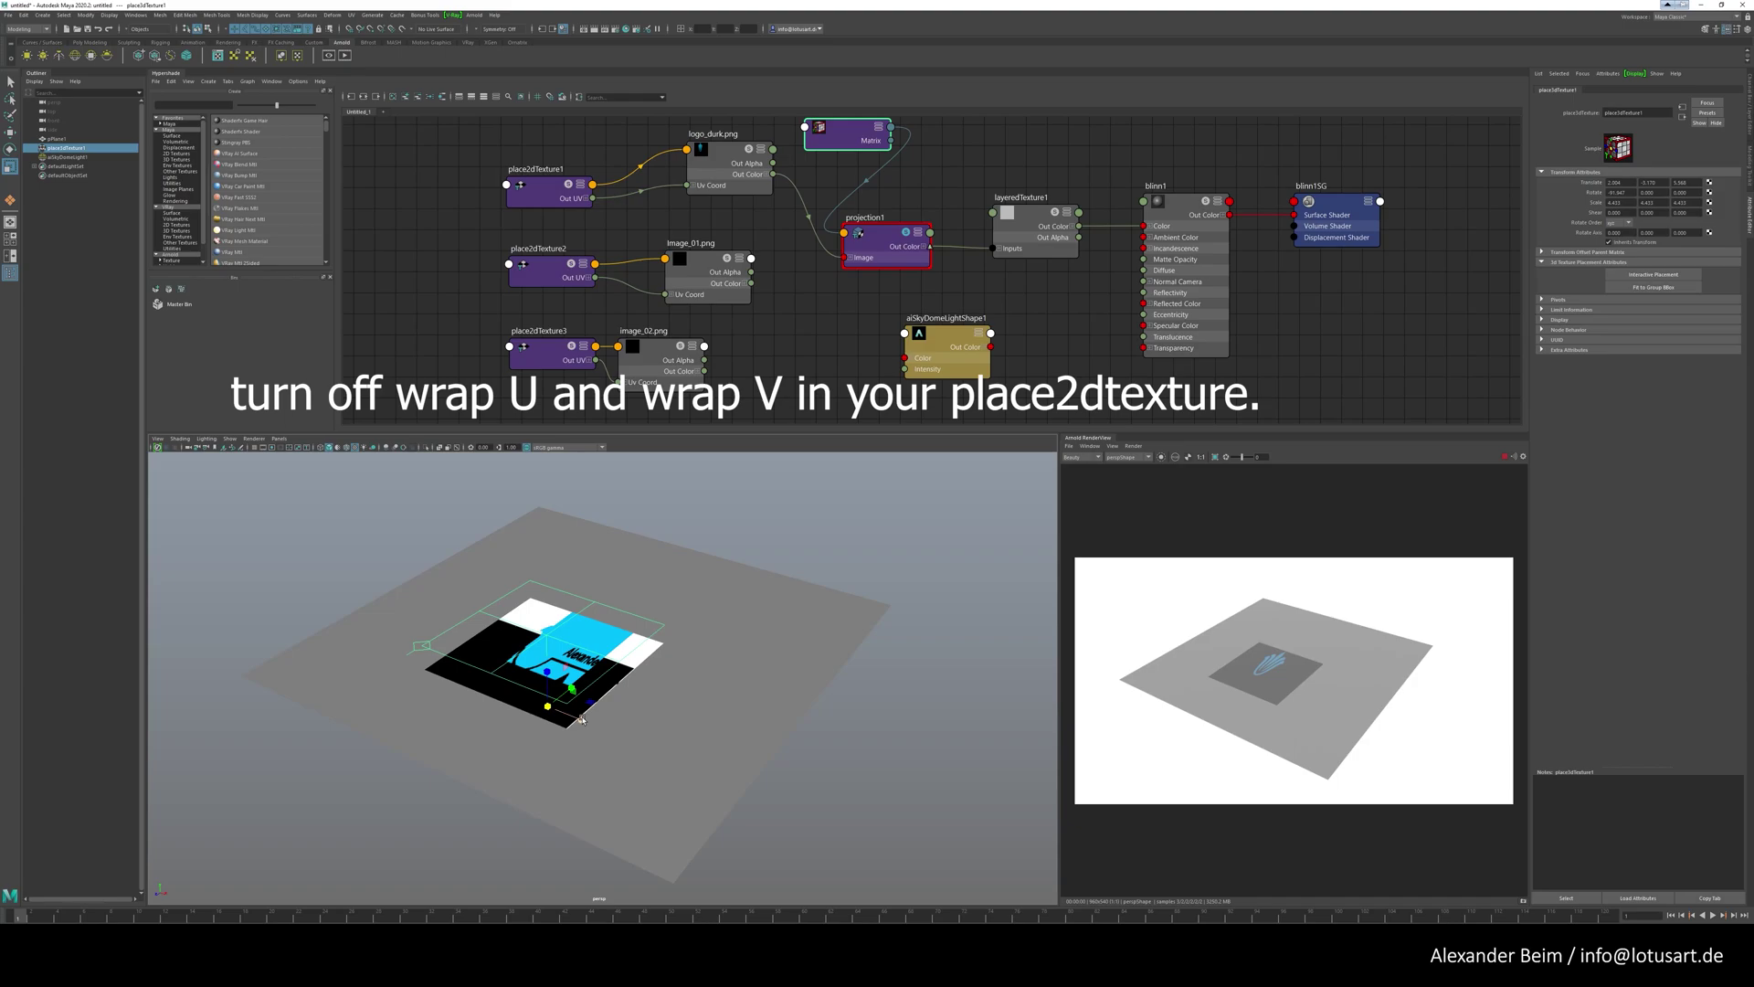
drag(584, 721, 656, 754)
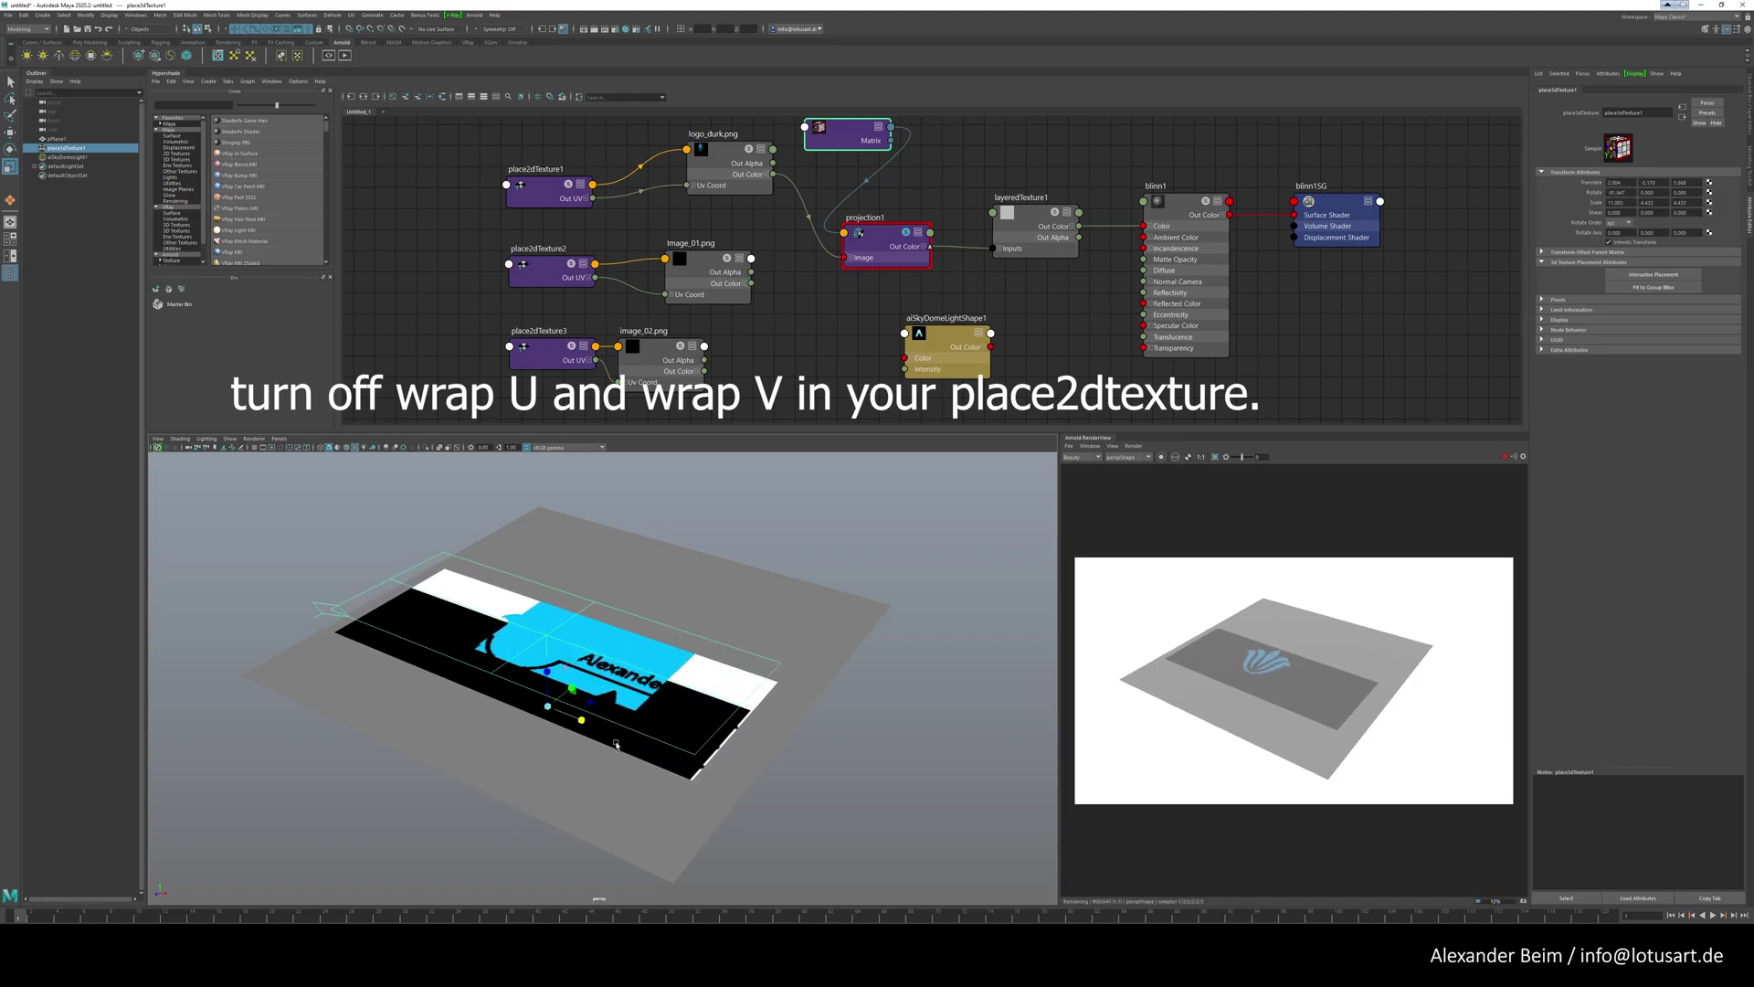
- Reduce the Blinn material's specular color and reflectivity to zero
click(1179, 207)
drag(1681, 321, 1593, 314)
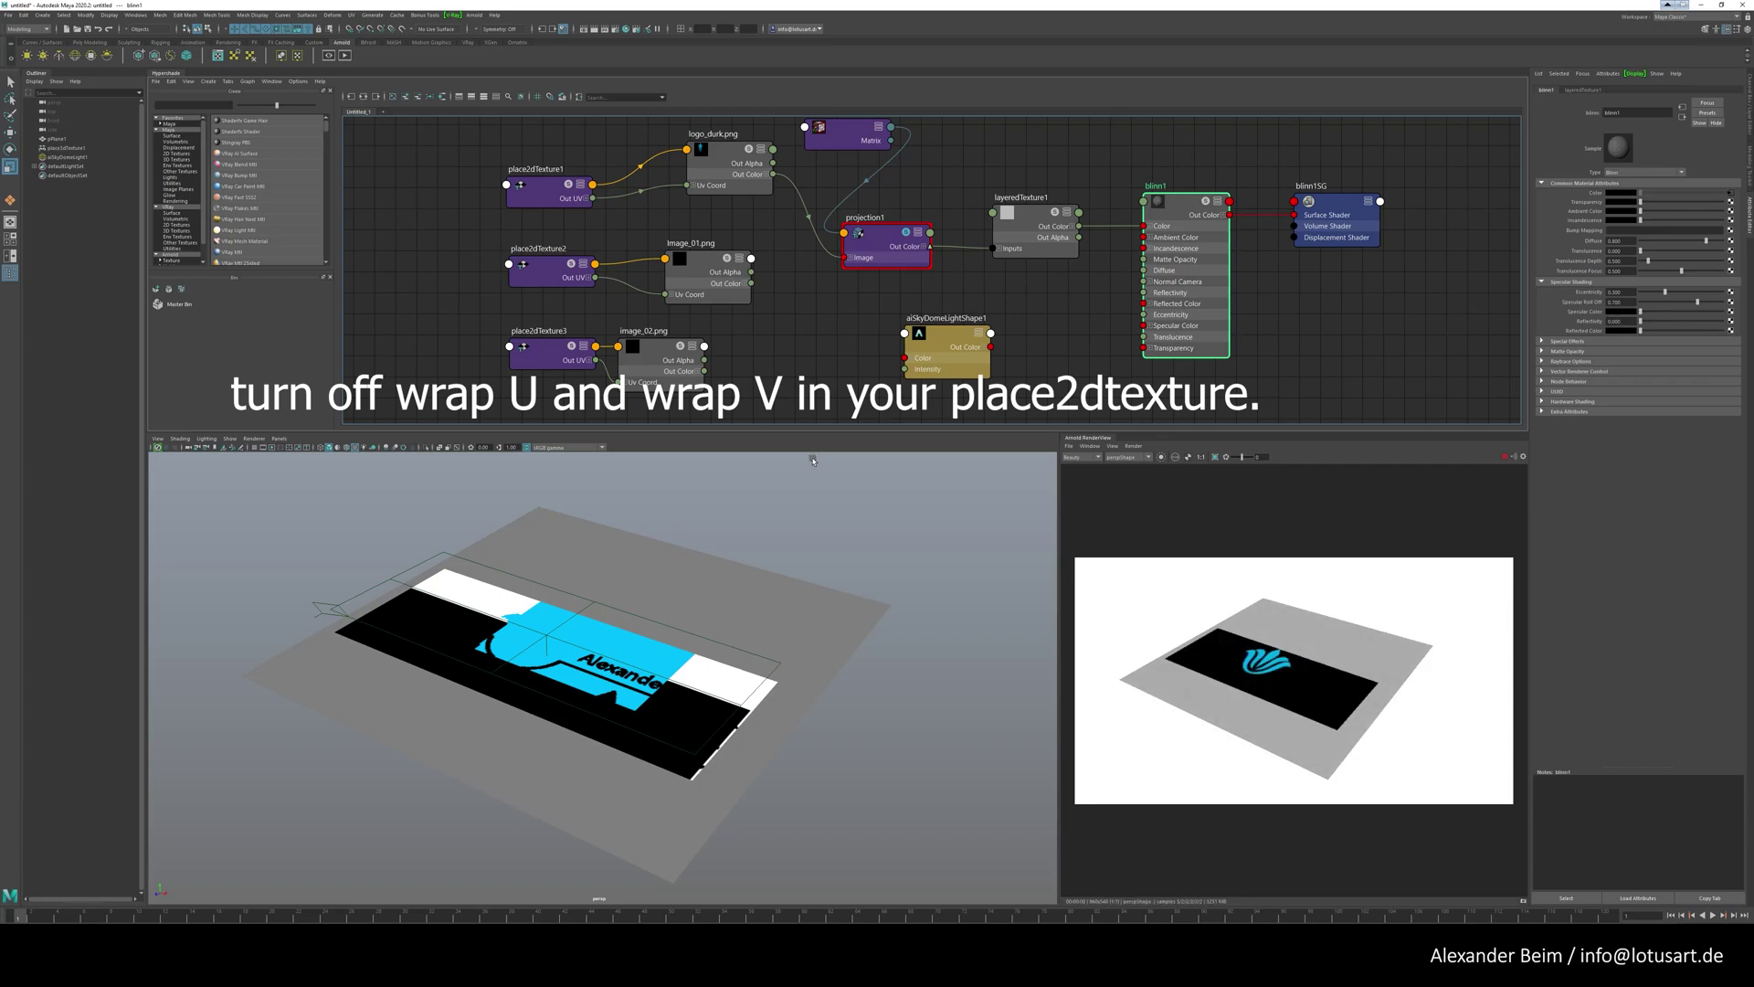
- Connect projection1's Out Alpha to the Alpha of the layered texture's first input, clearing space around both nodes
click(1023, 210)
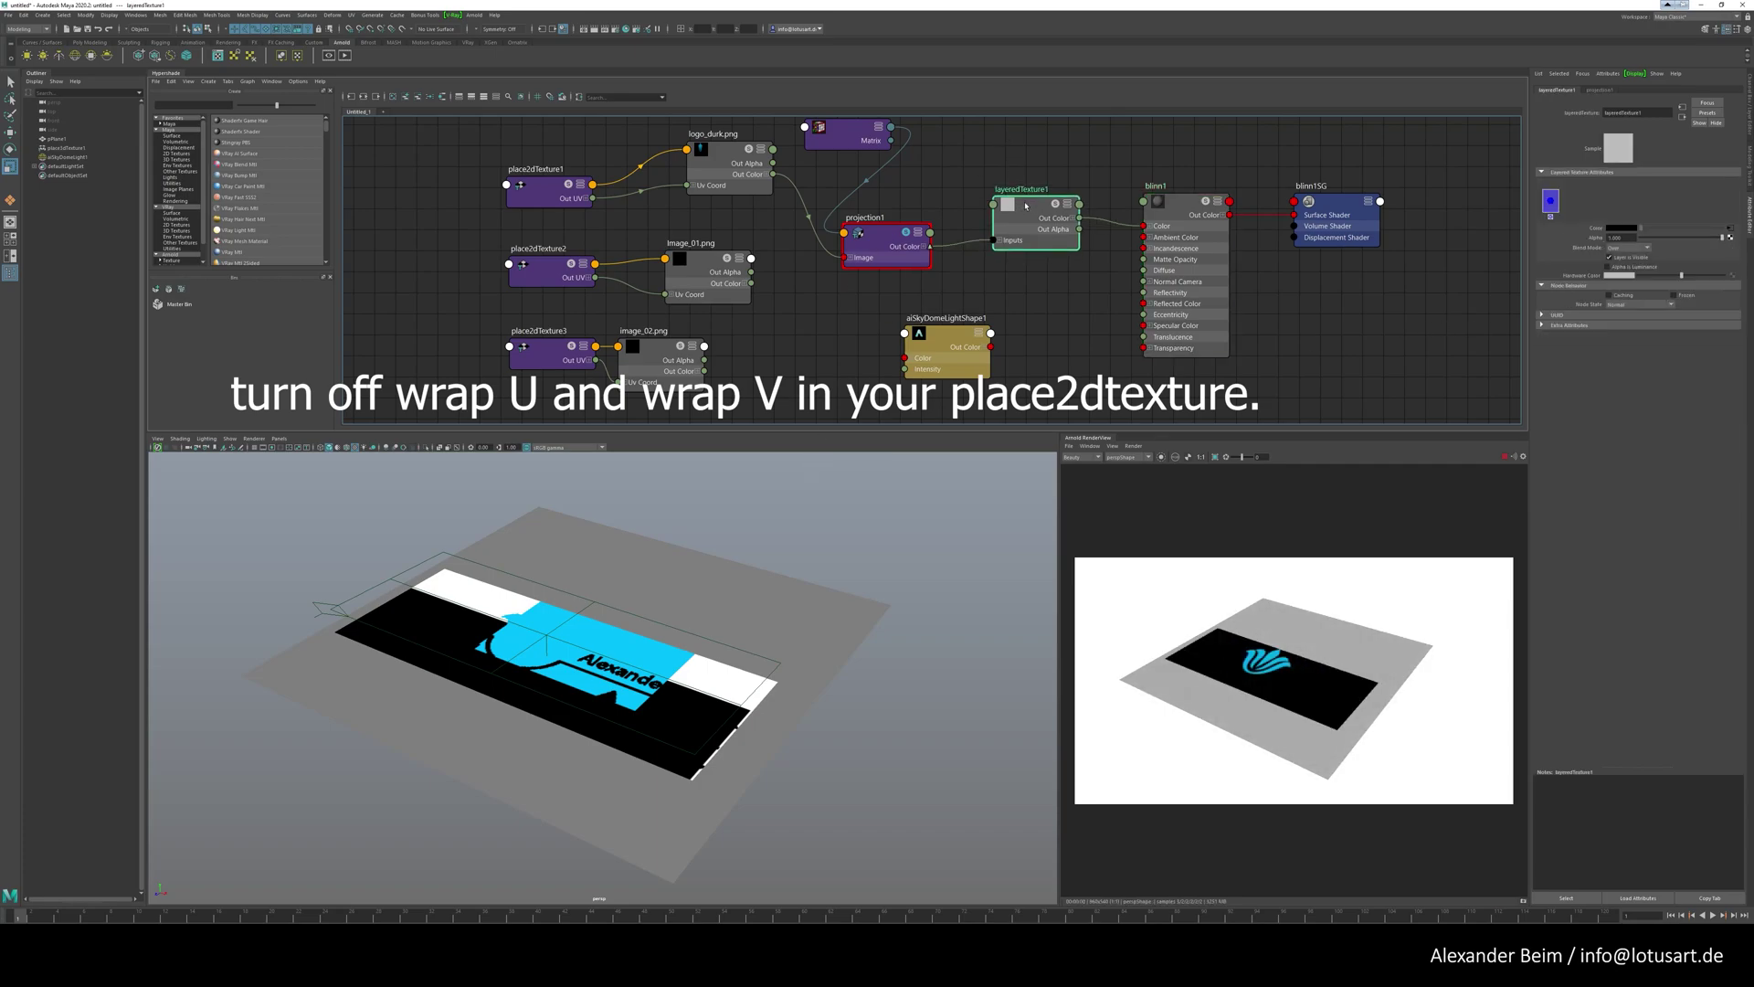
click(1003, 240)
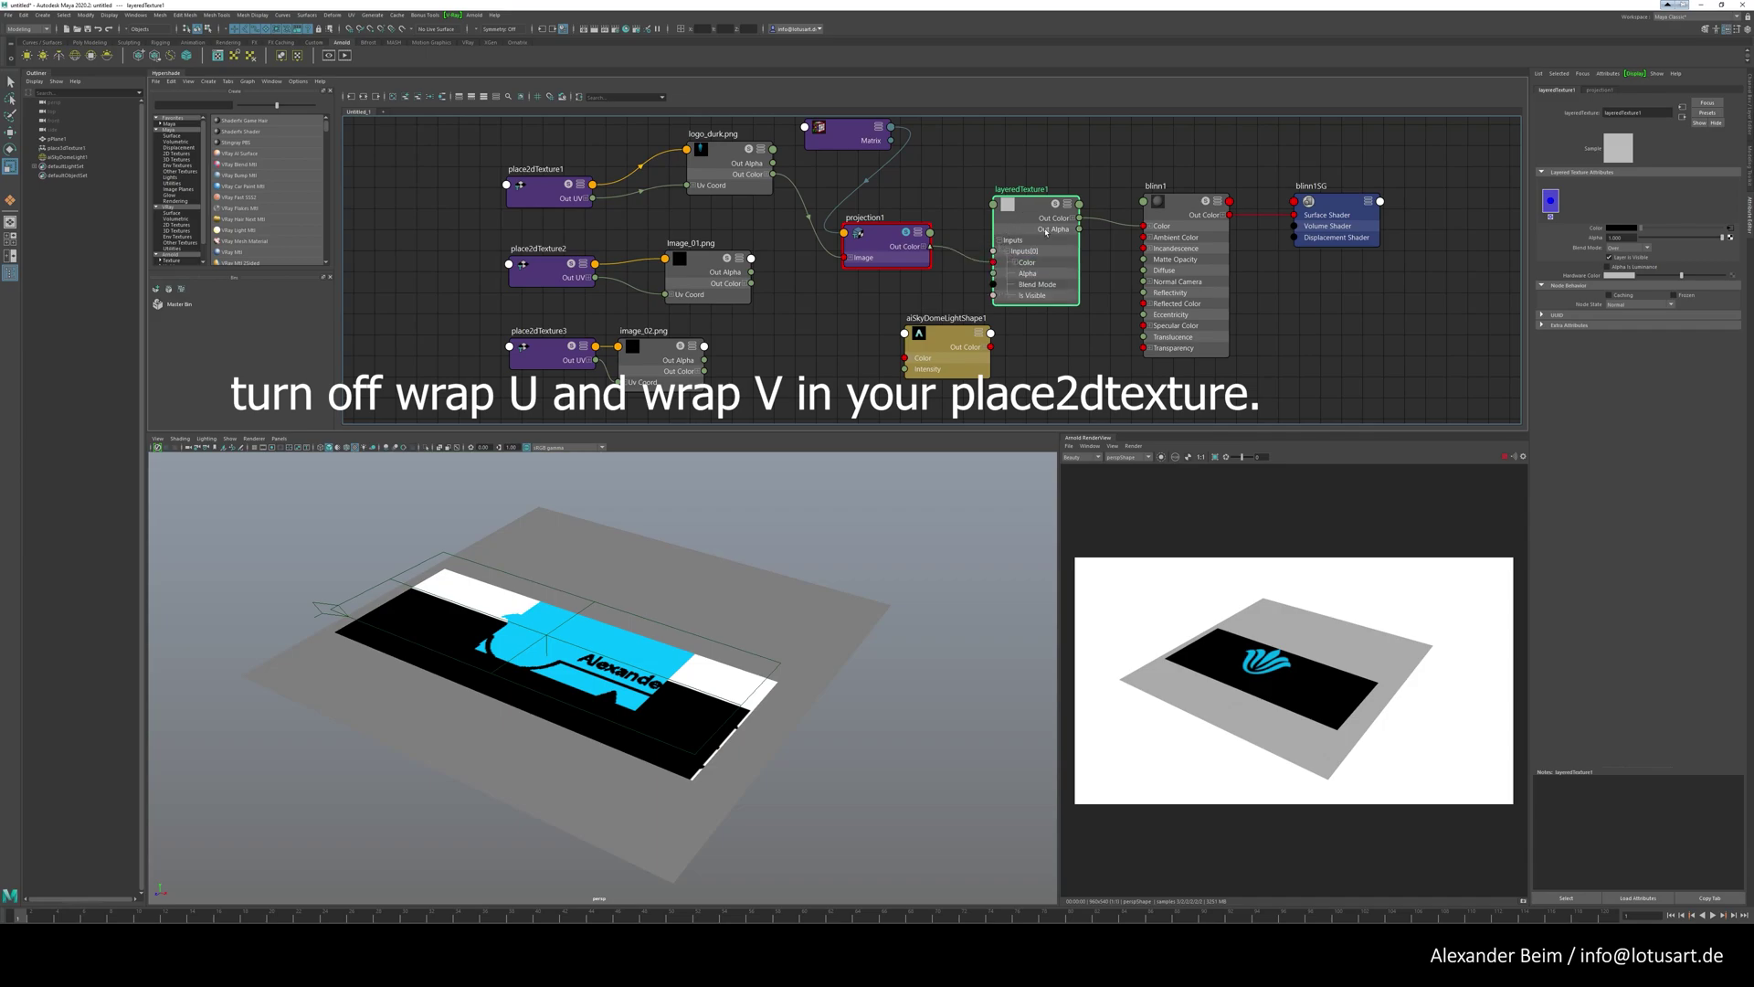
drag(1046, 232, 1050, 207)
click(949, 350)
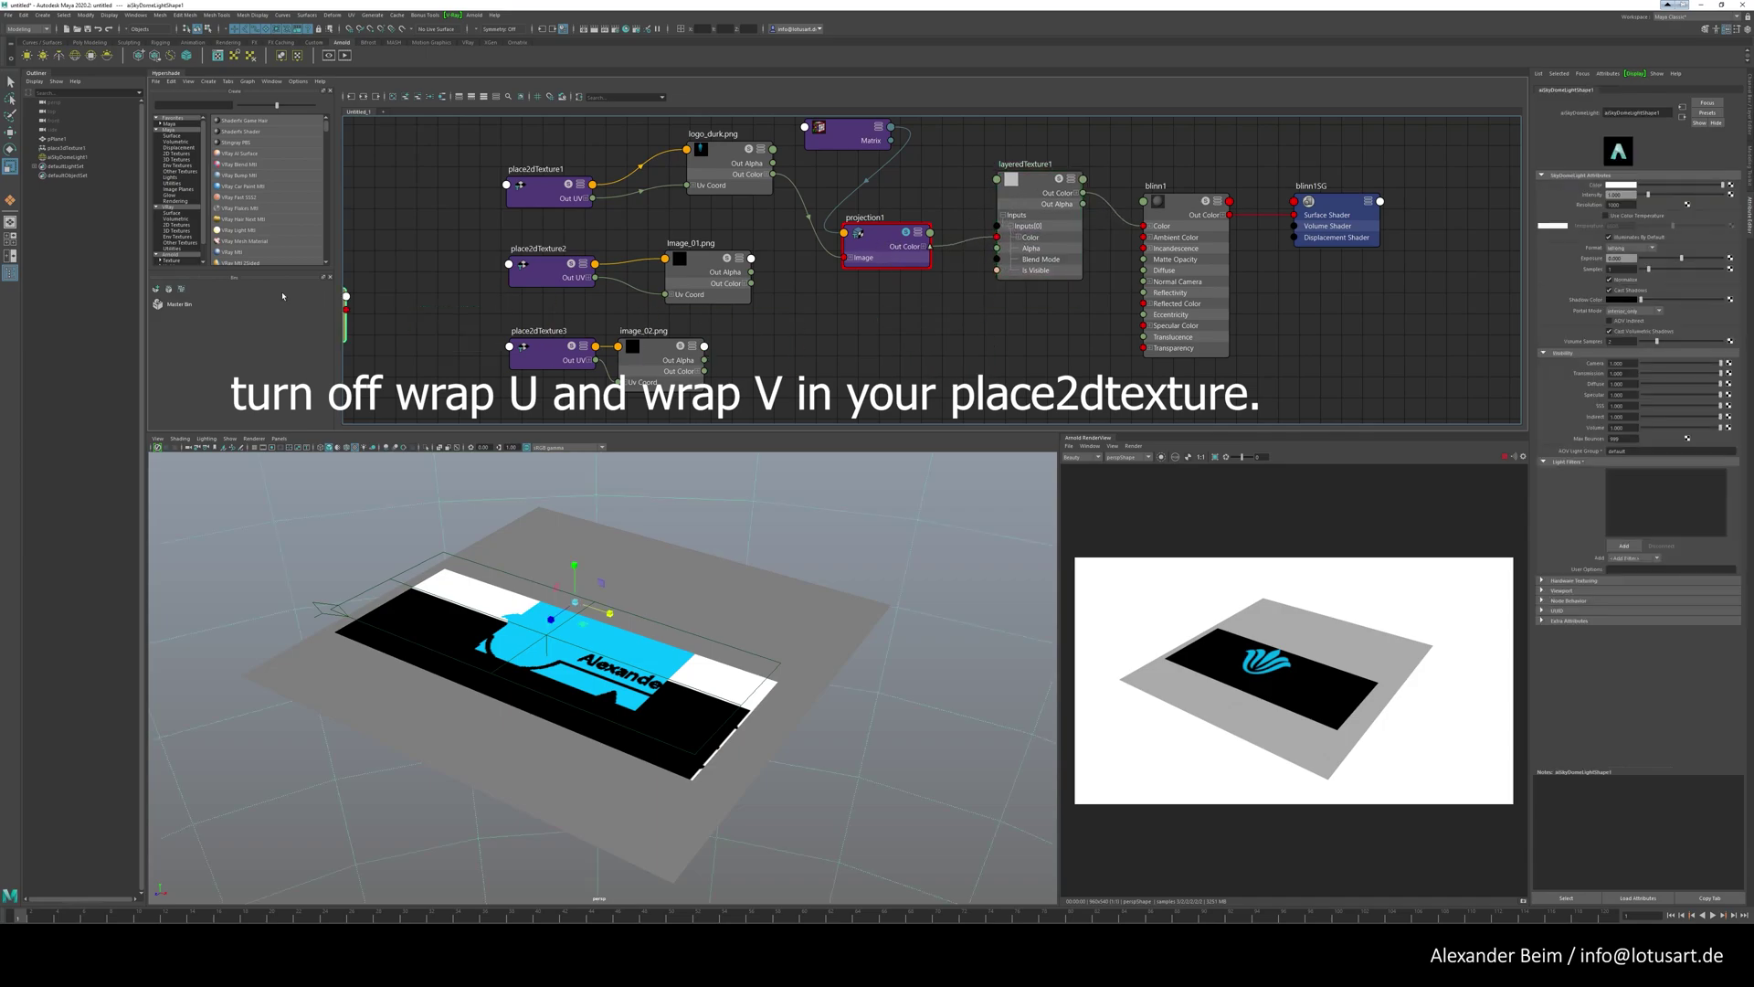
drag(881, 229, 888, 202)
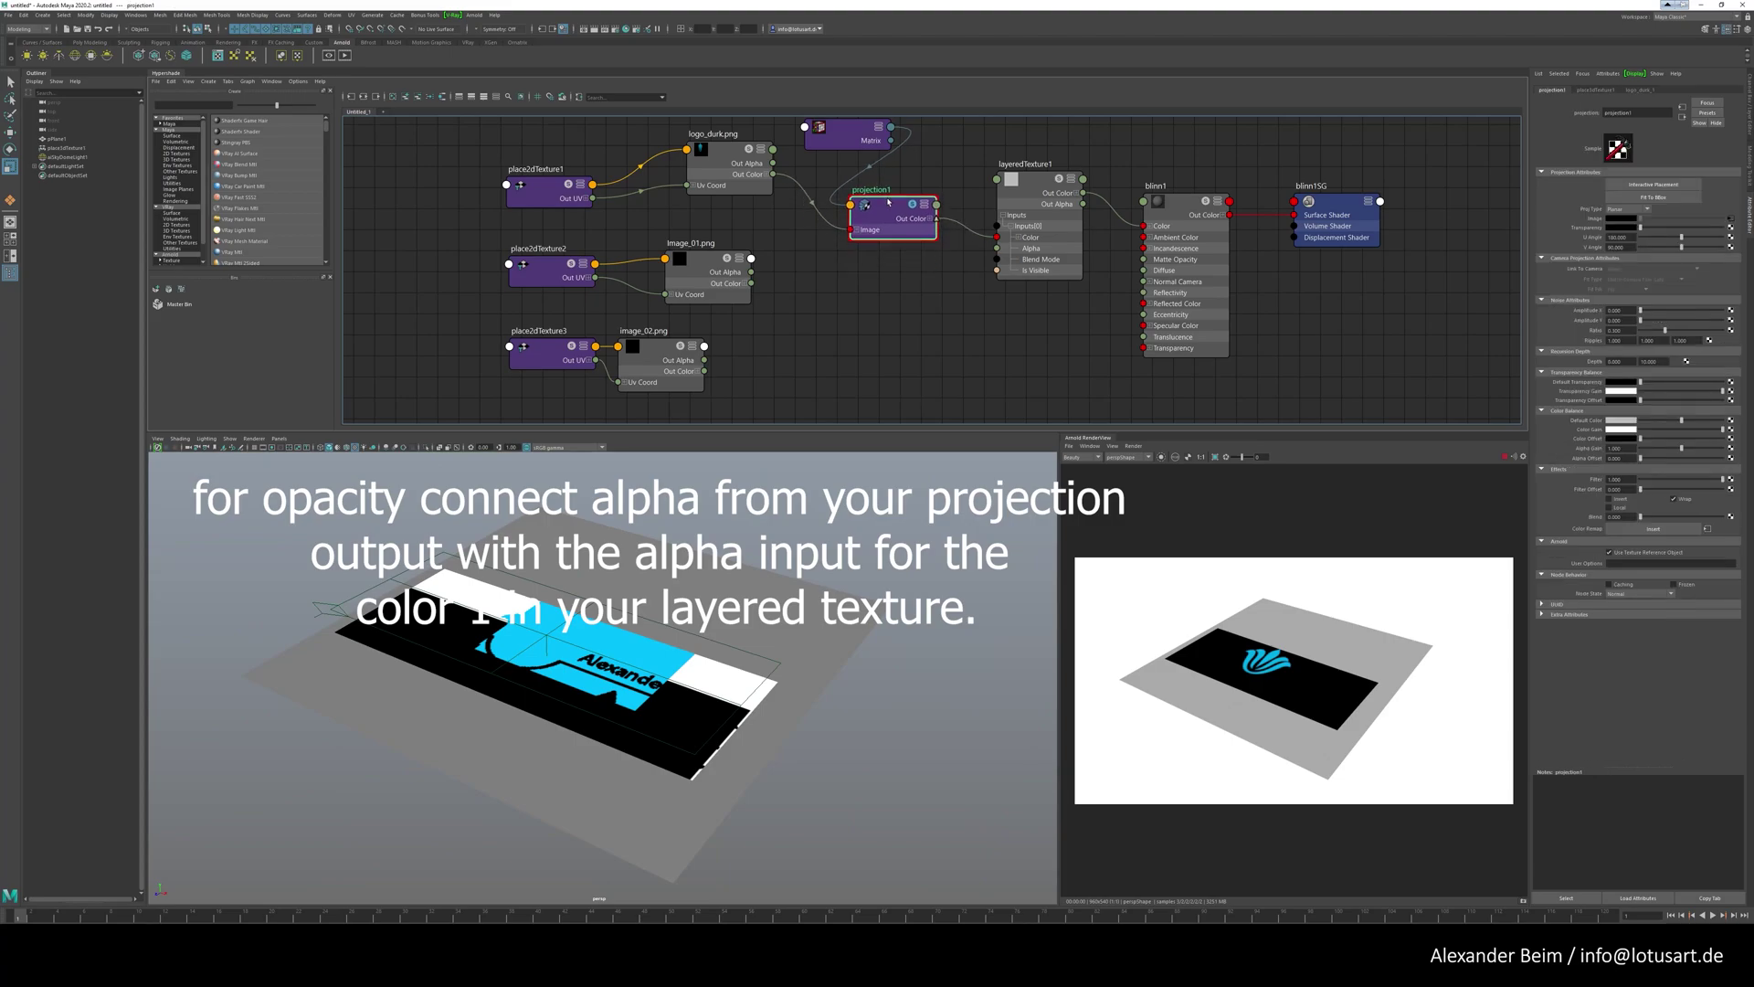
key(3)
drag(936, 264, 997, 248)
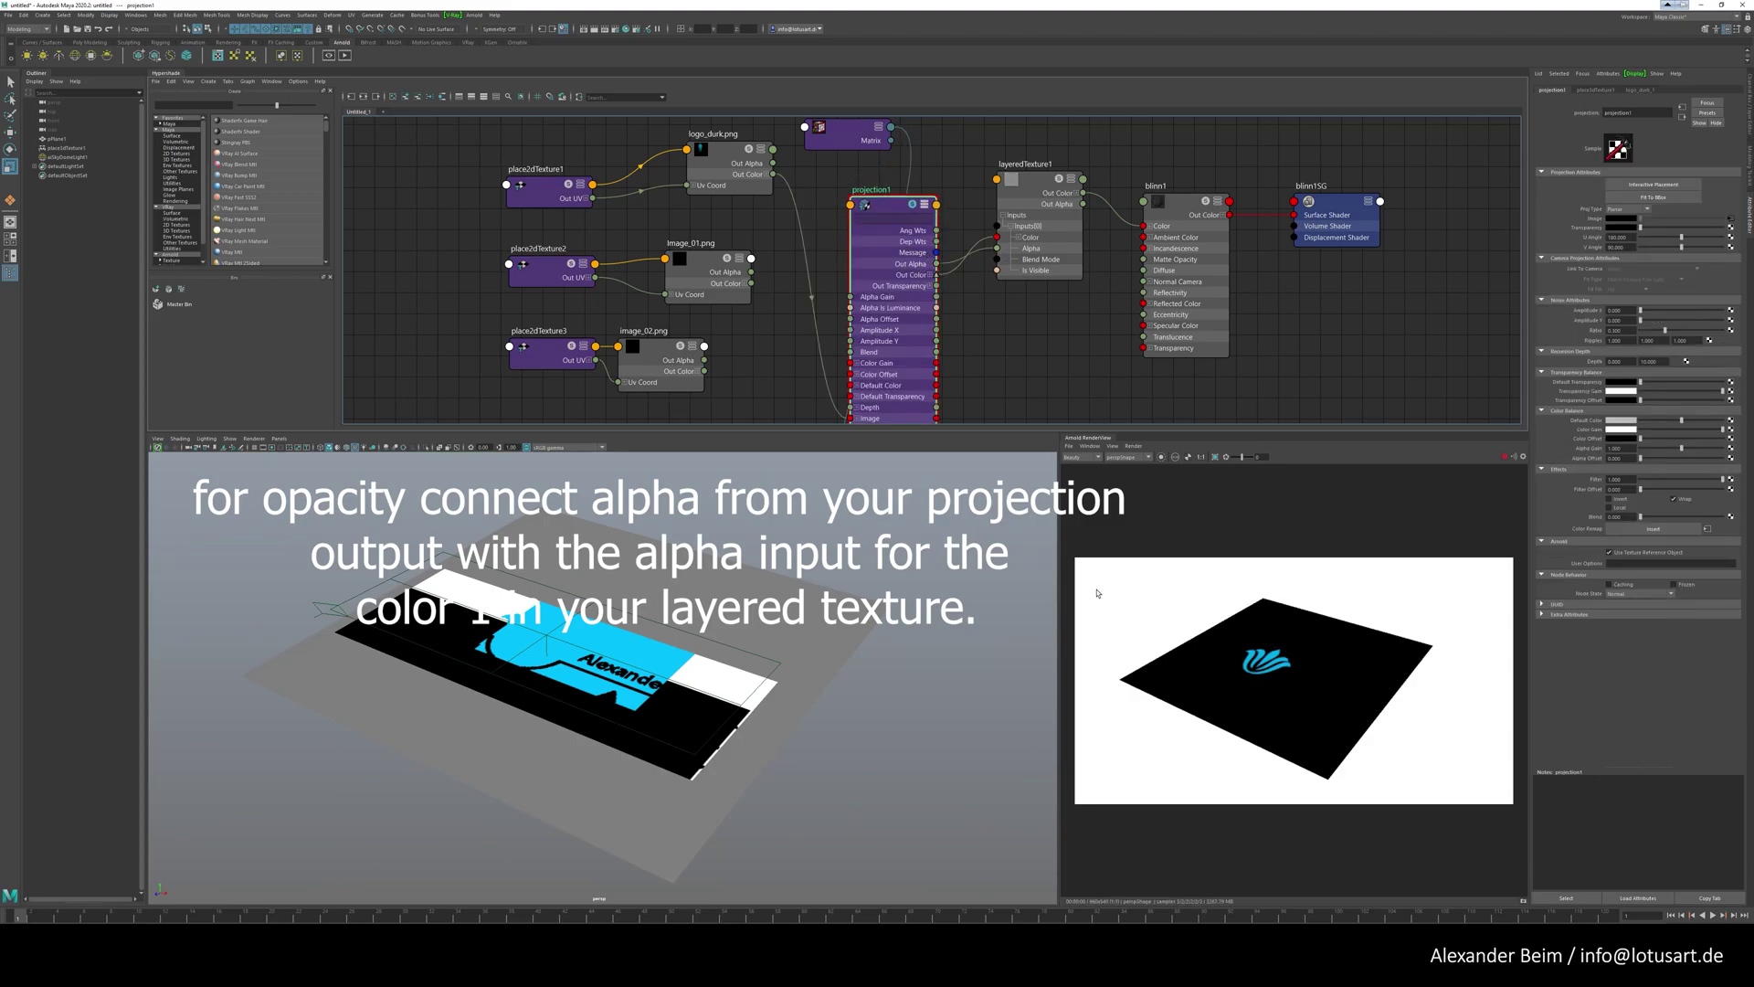
- Add a second layer to the layered texture and color it red as the background
click(1049, 215)
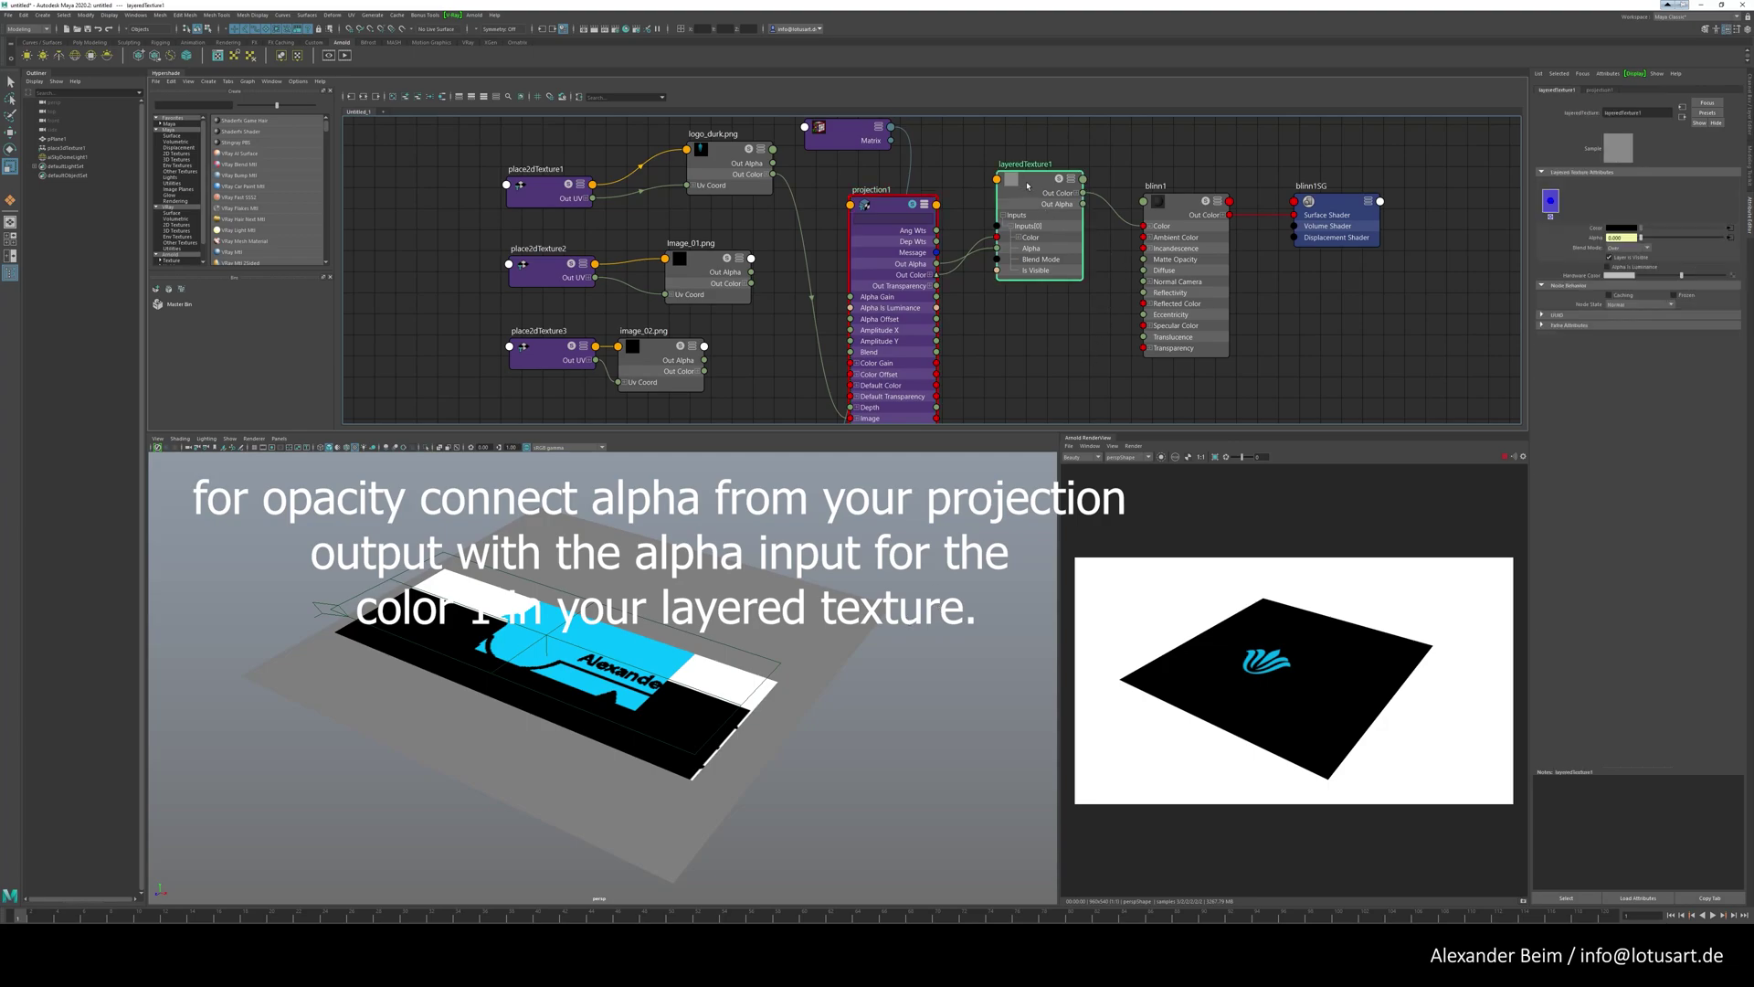
click(1583, 201)
click(1621, 228)
click(1577, 223)
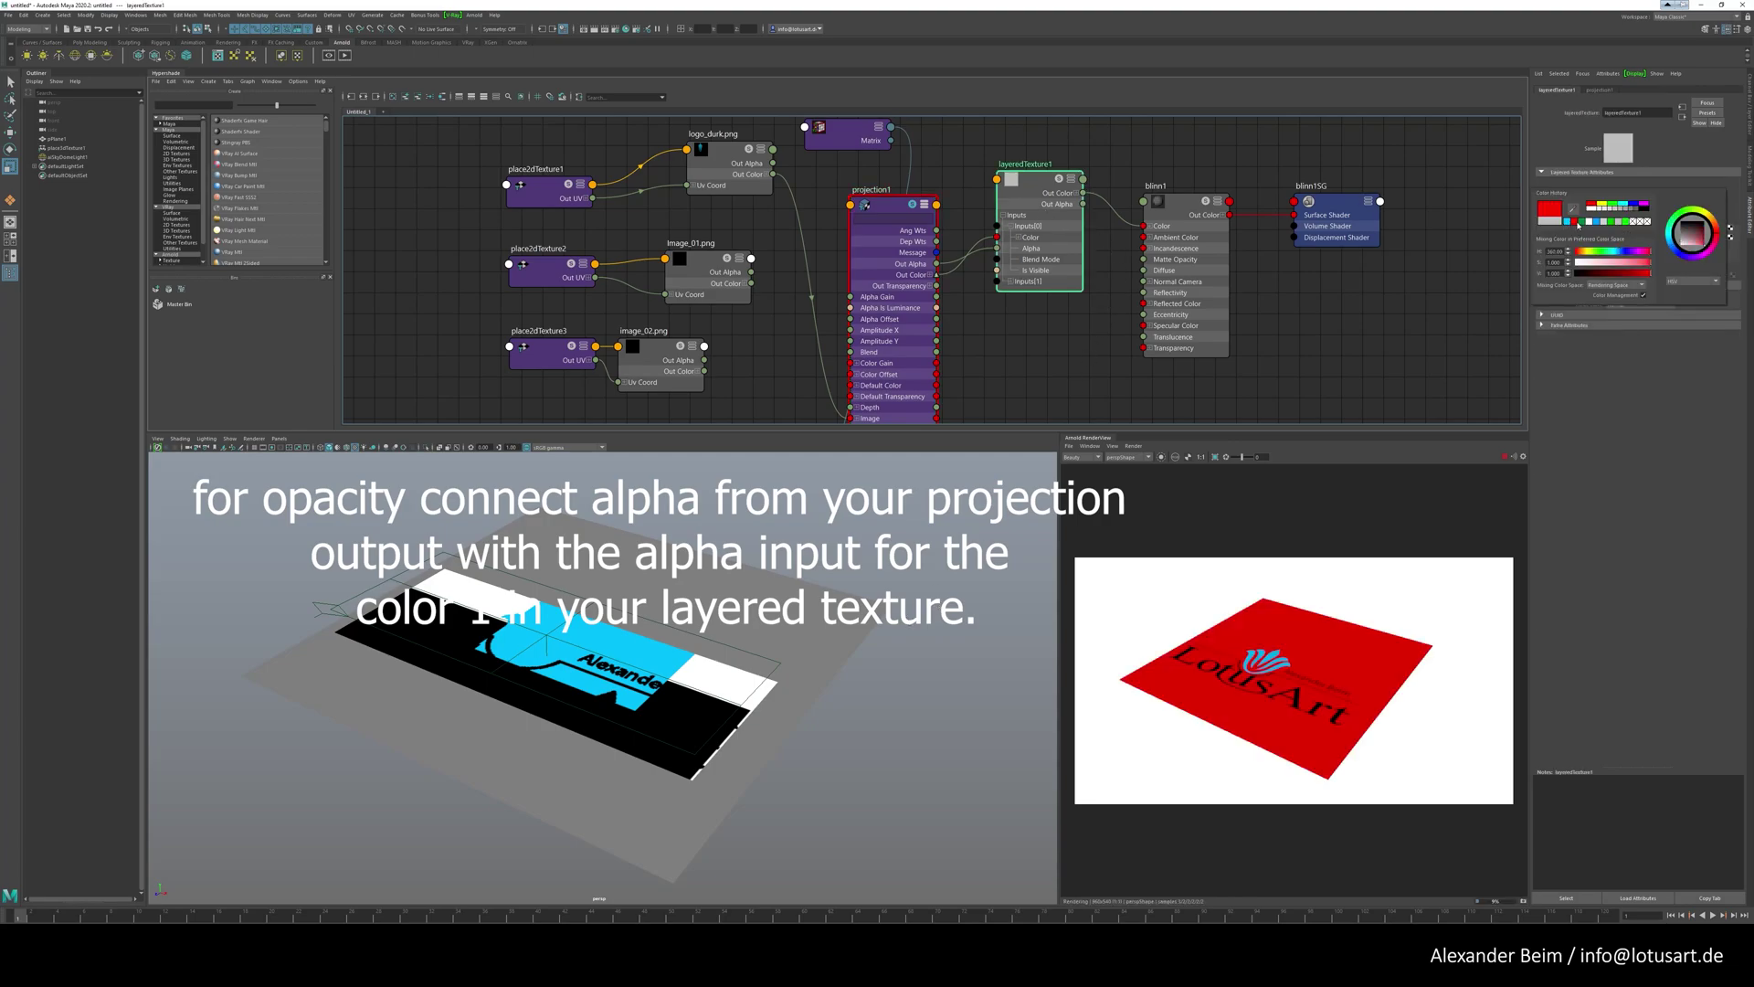
- Shrink the logo's projection placement and move it toward the plane's edge
alt+drag(545, 656, 635, 634)
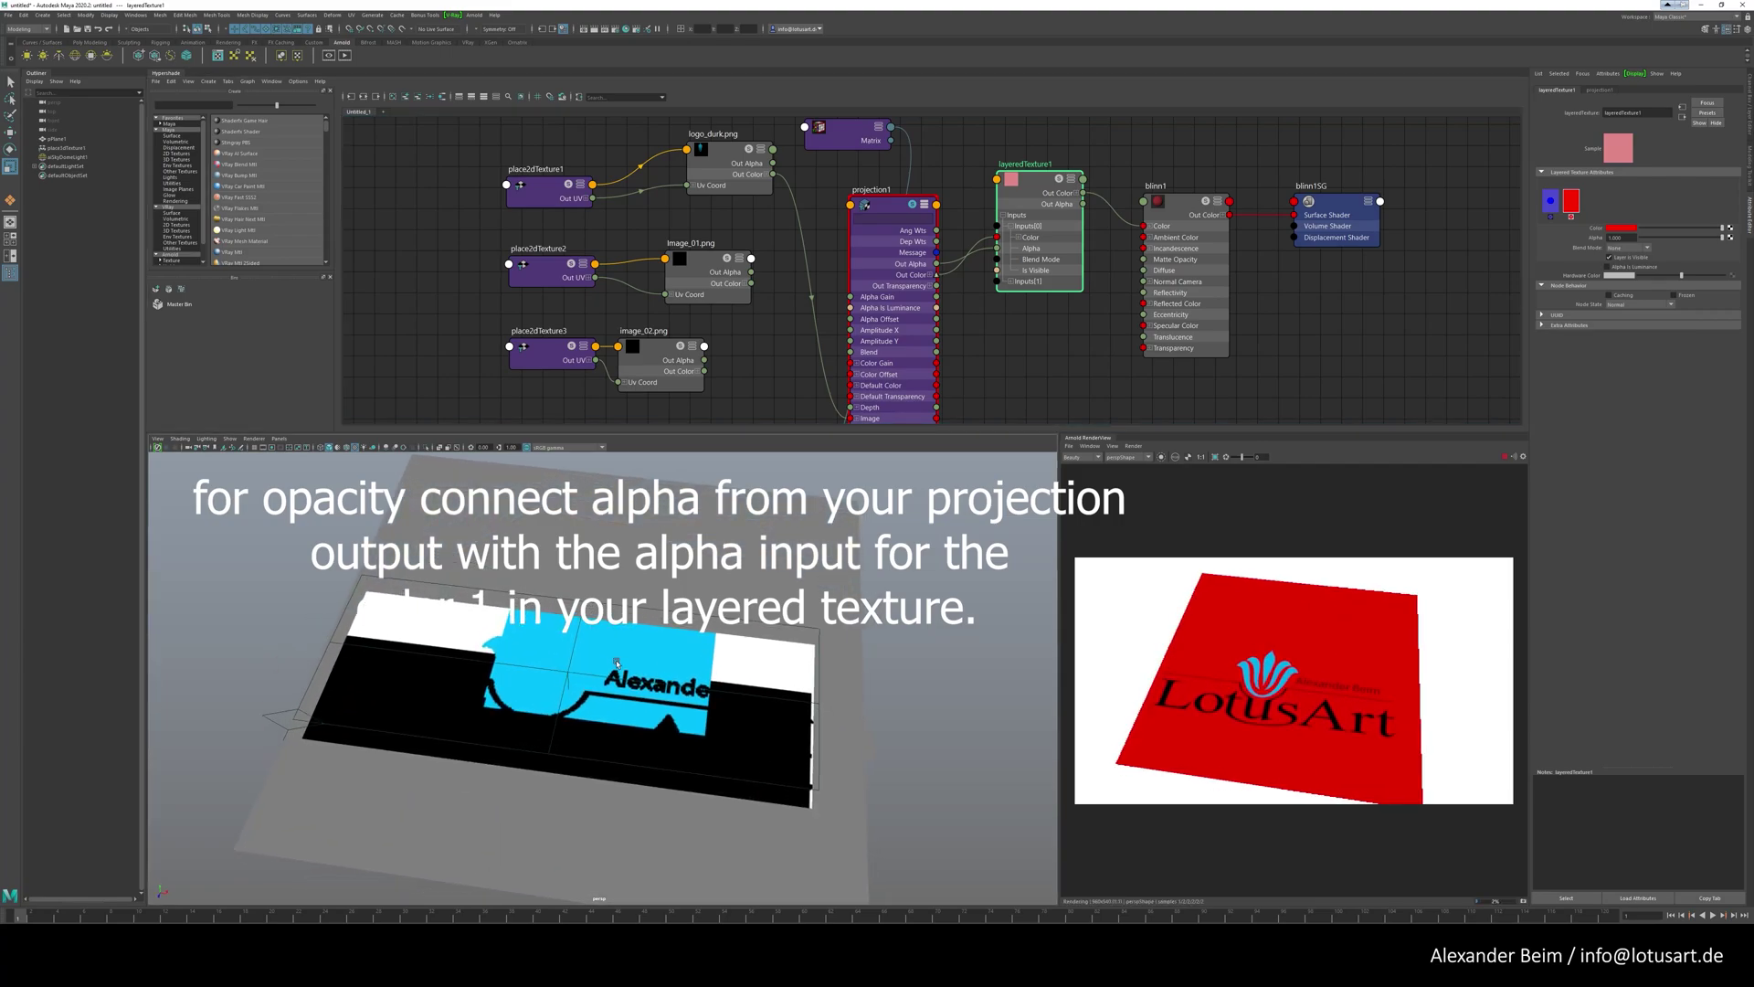
click(653, 609)
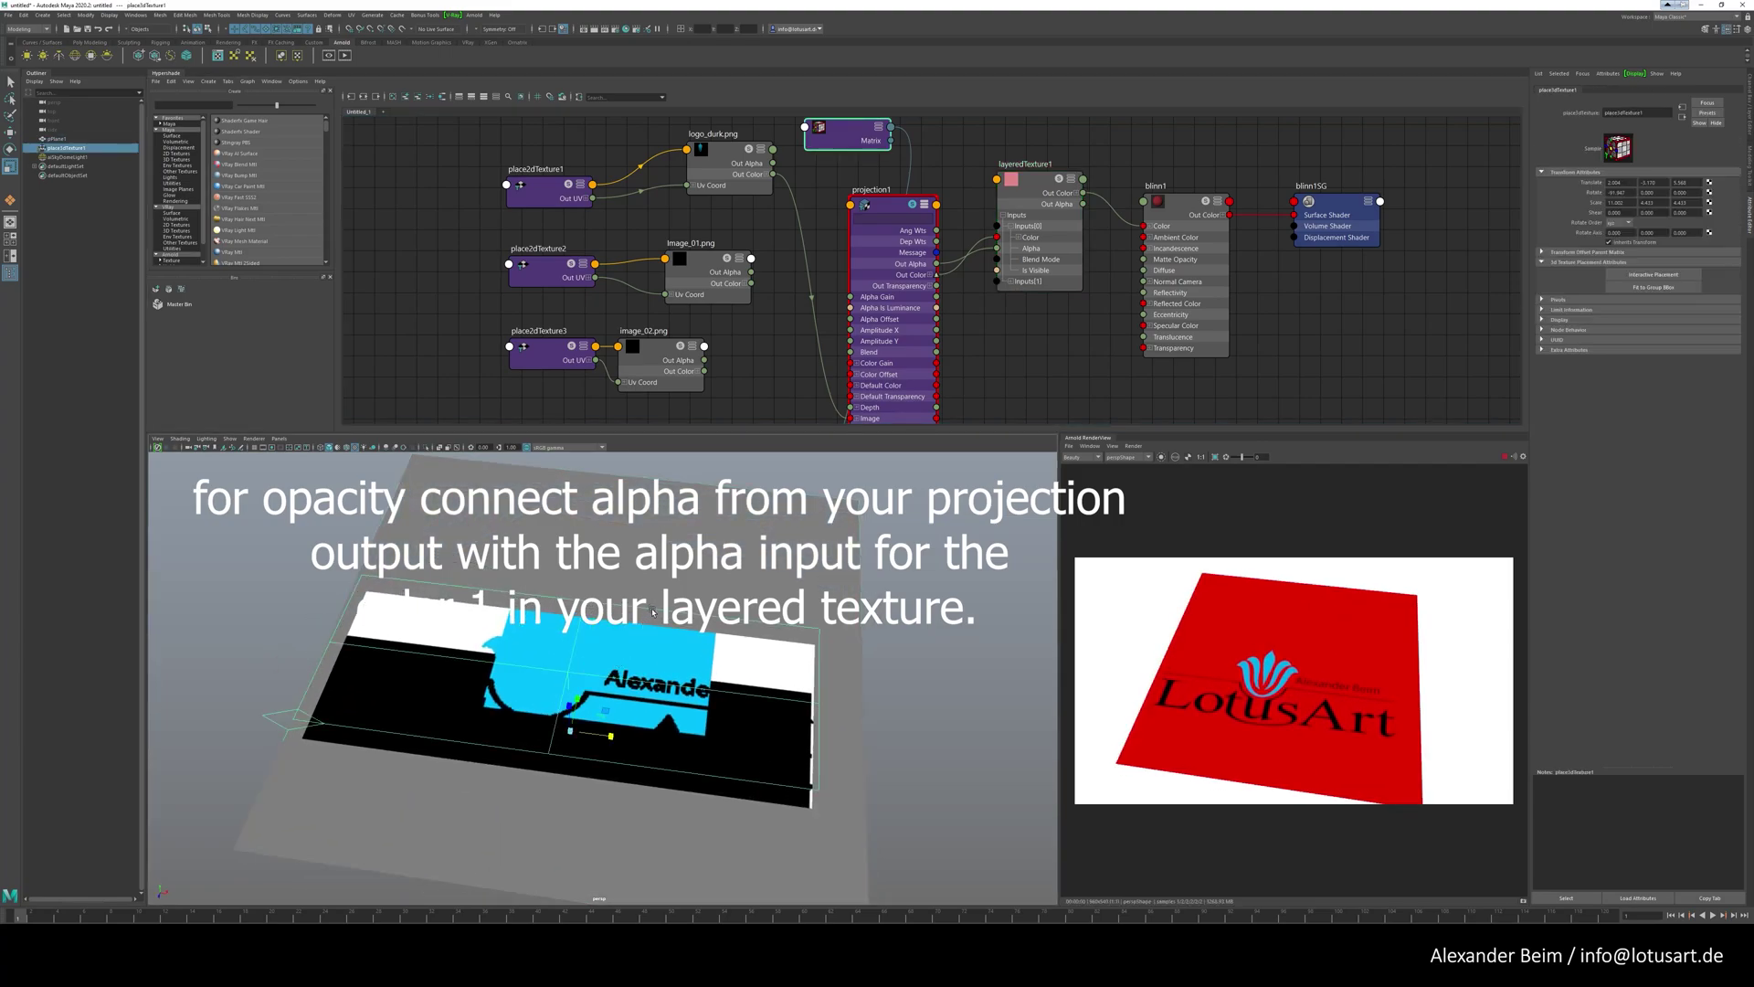
key(w)
drag(604, 717, 555, 699)
key(r)
key(e)
drag(652, 663, 493, 736)
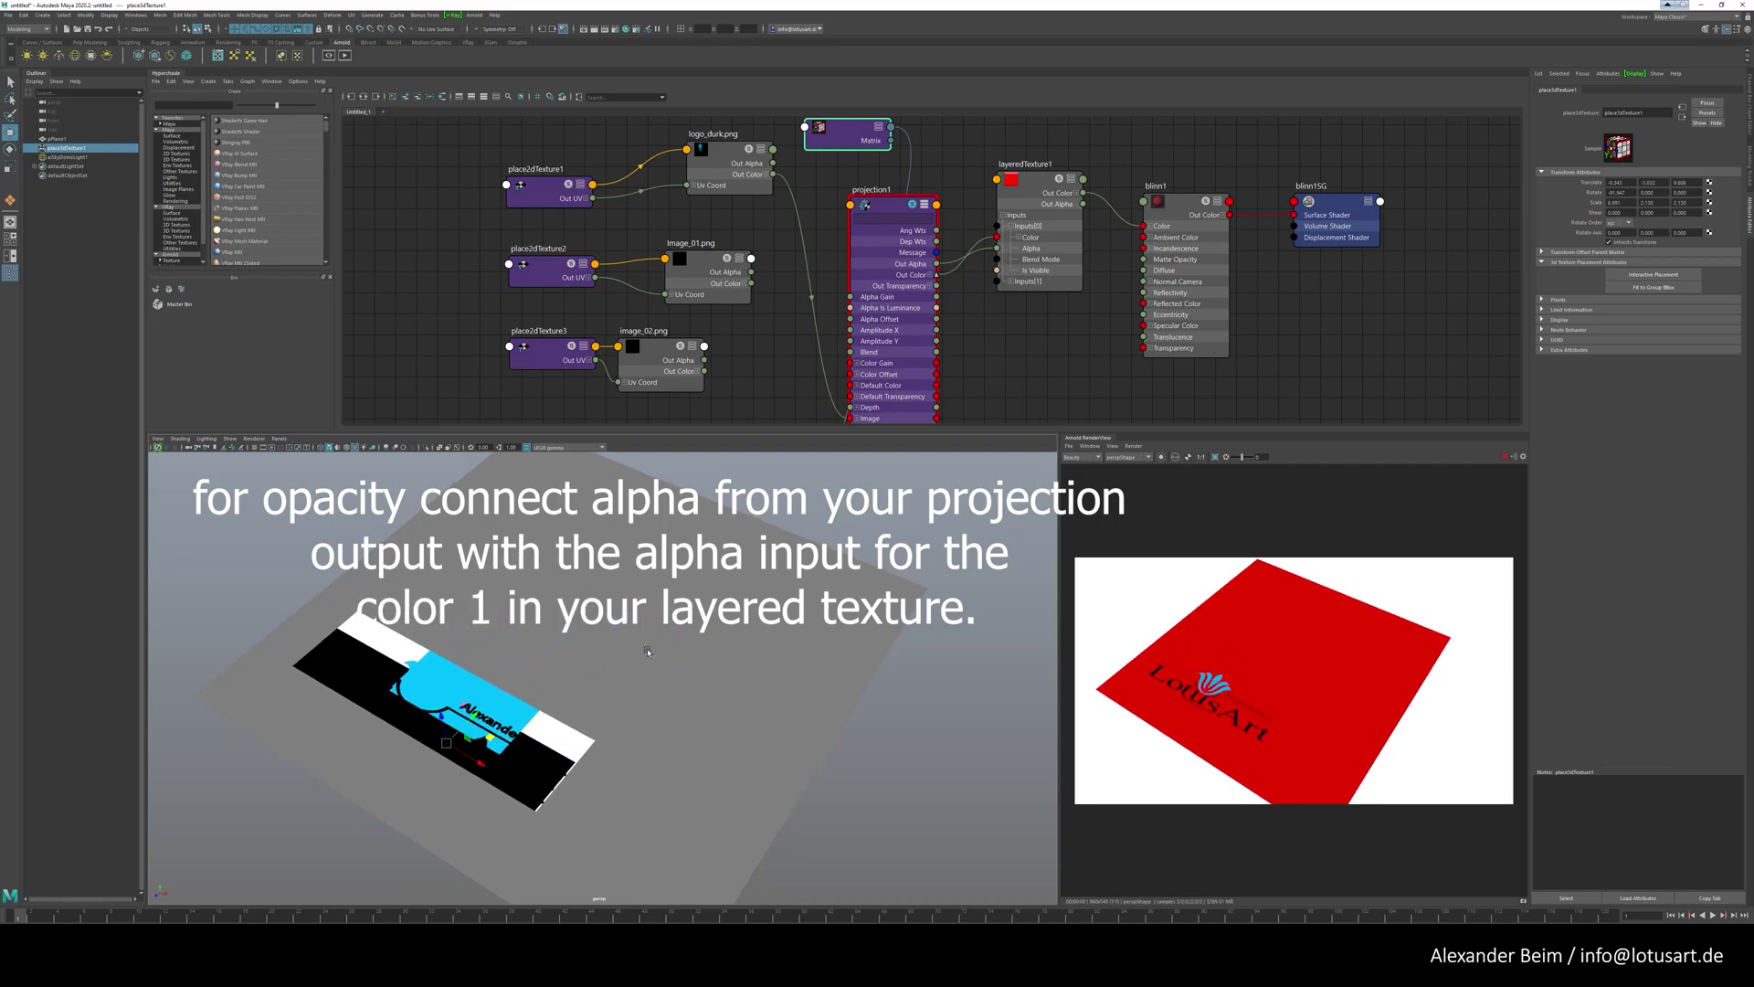
- Collapse the projection1 node and tidy its position and that of the layered texture node in the graph
scroll(809, 678, down, 1)
alt+drag(809, 678, 833, 654)
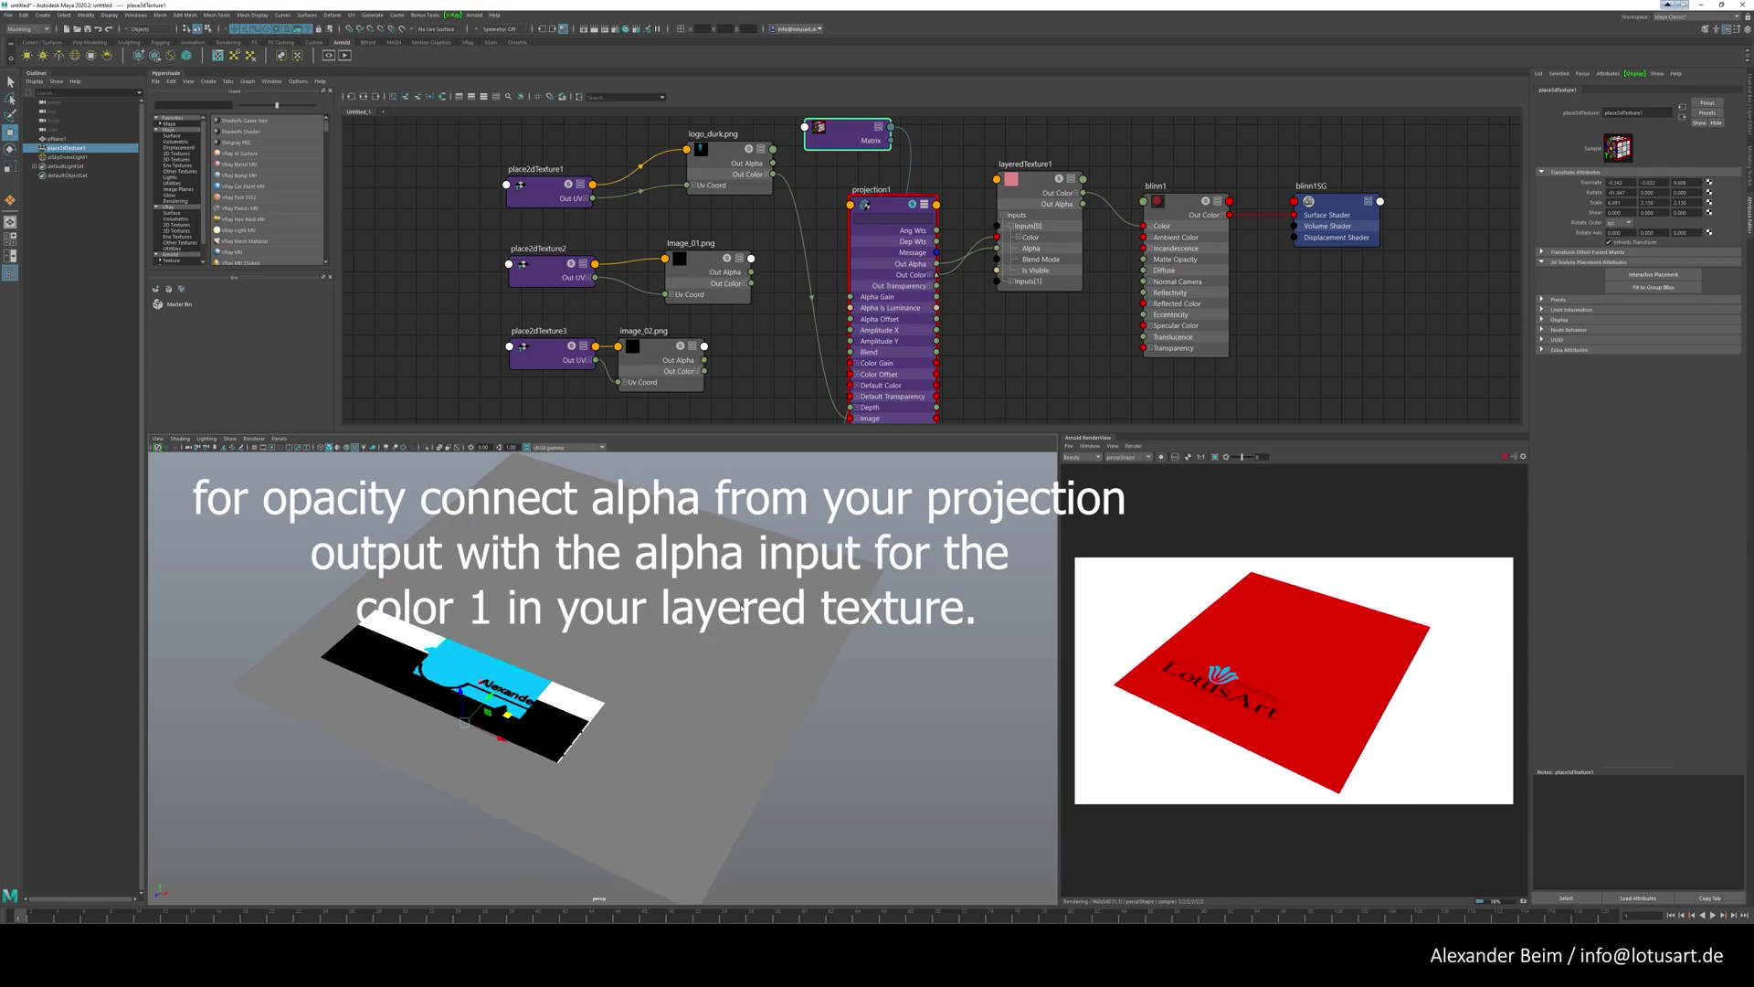
click(888, 199)
key(1)
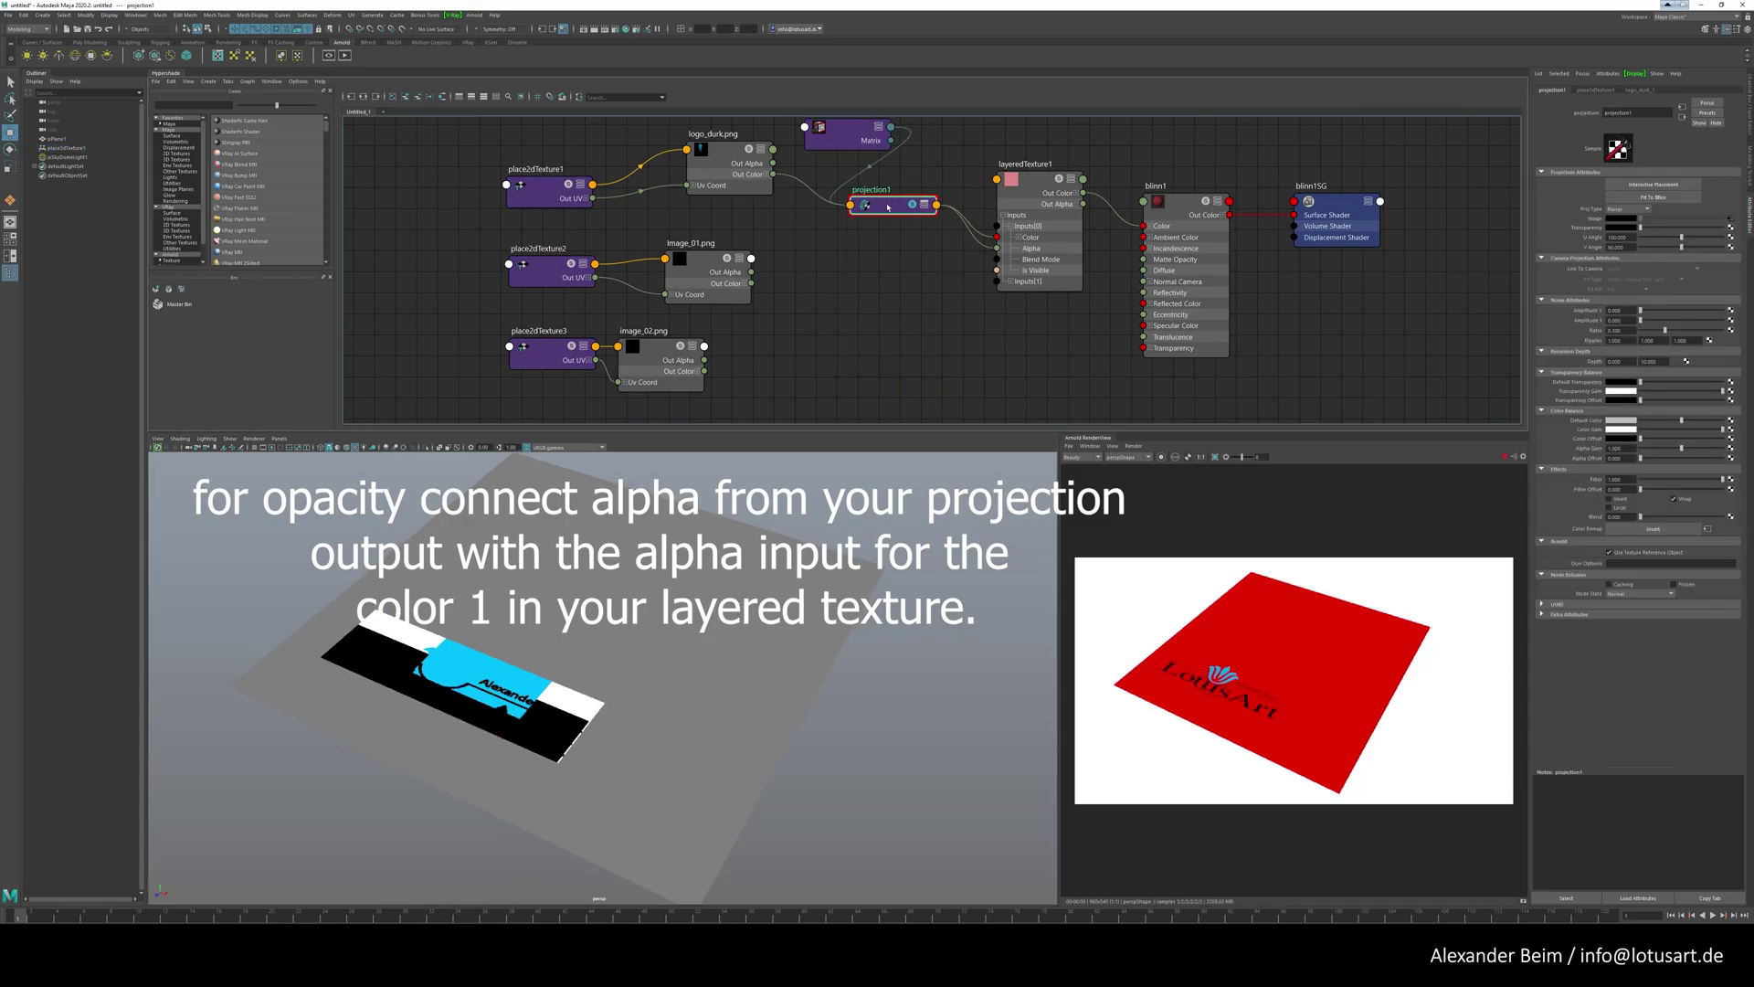
drag(887, 204, 886, 170)
drag(1036, 187, 1029, 182)
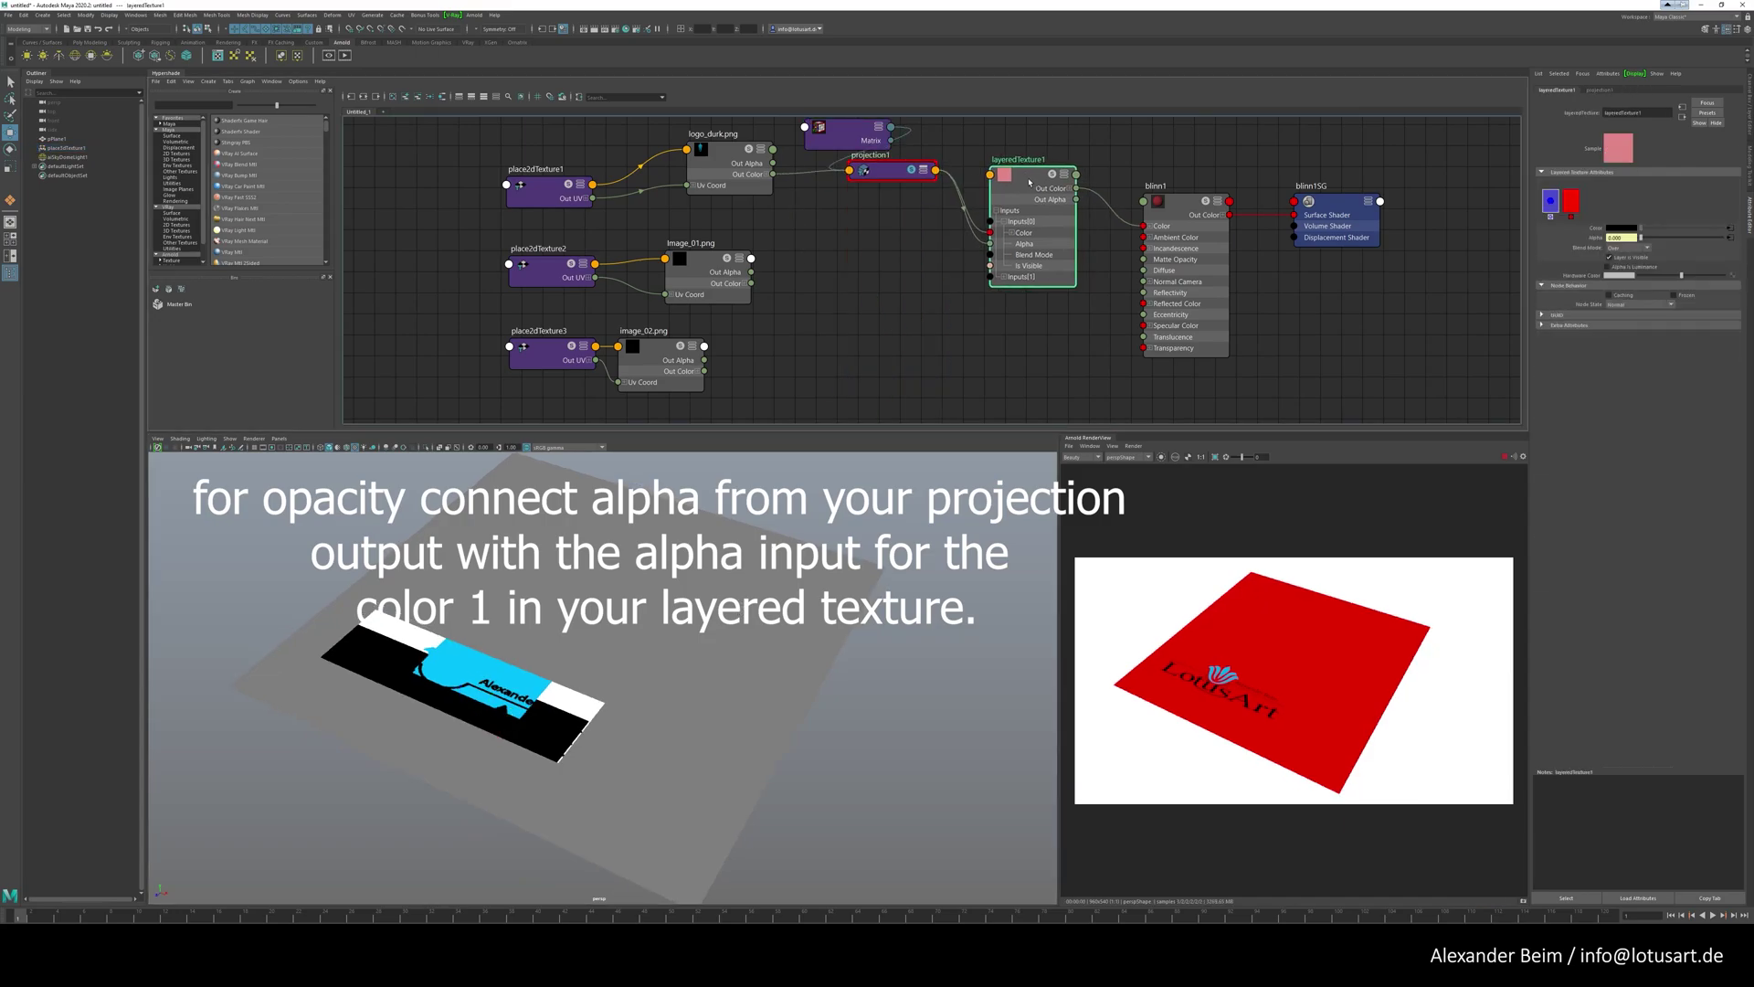
- Add a third layer to the layered texture and select the red background layer
click(1574, 204)
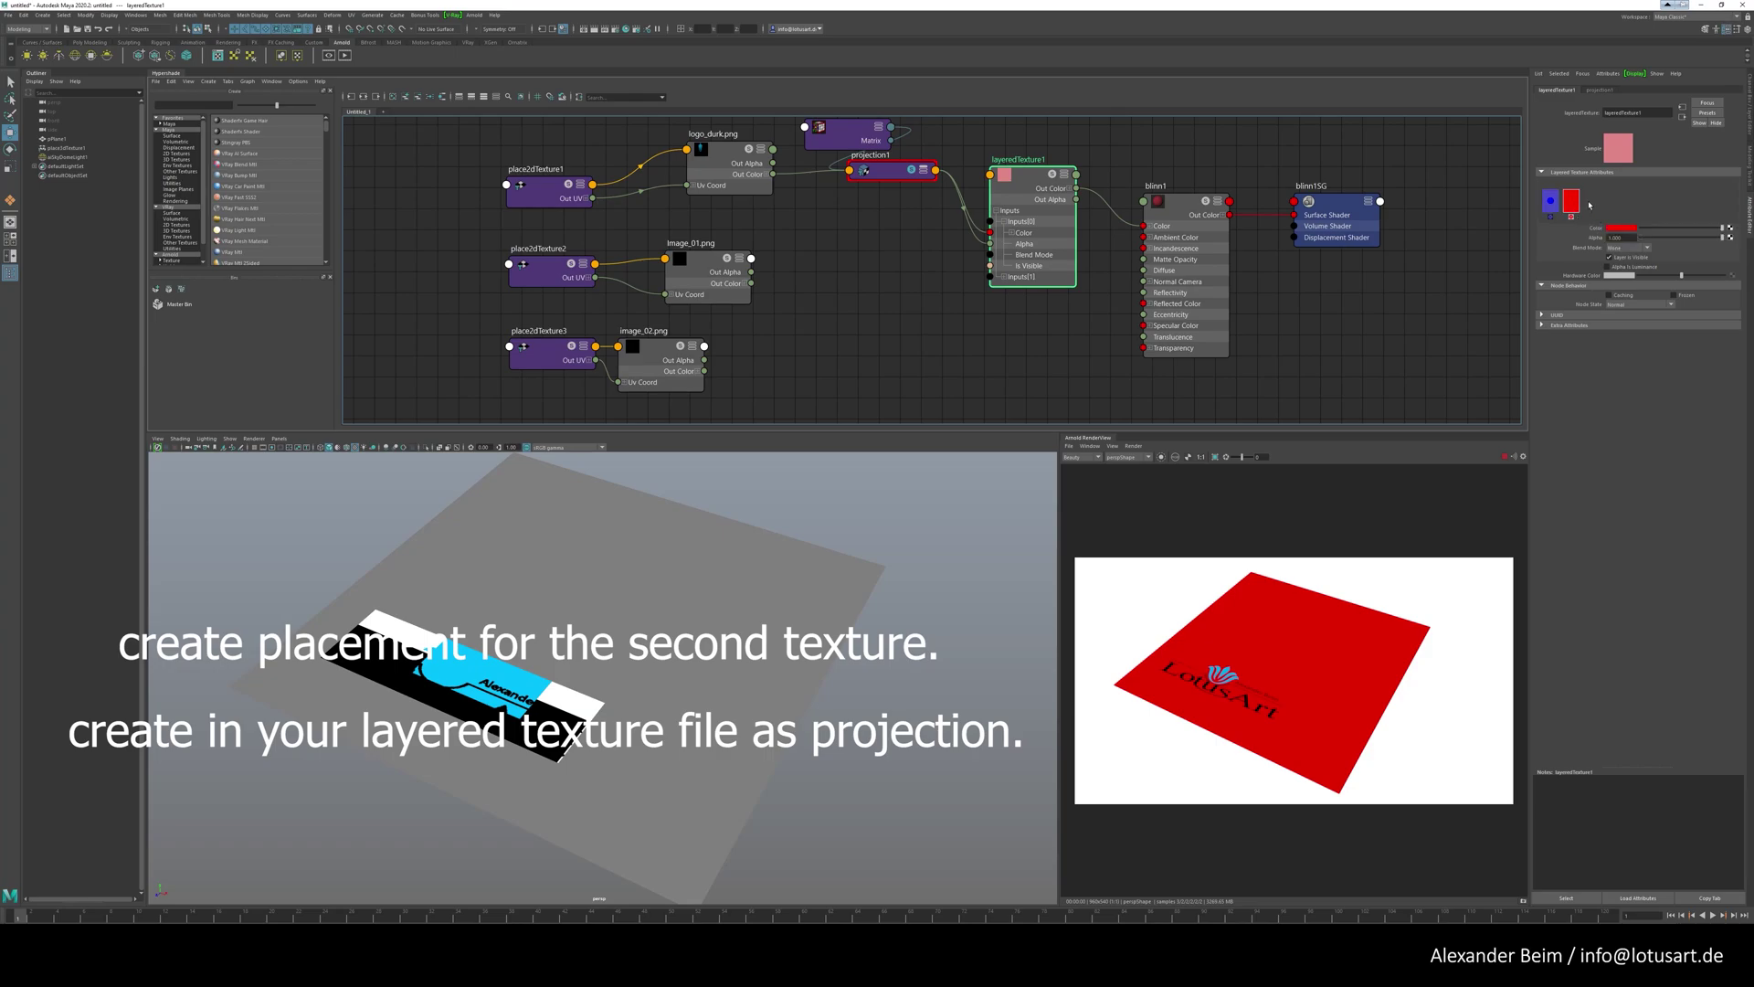
click(1590, 204)
click(1569, 205)
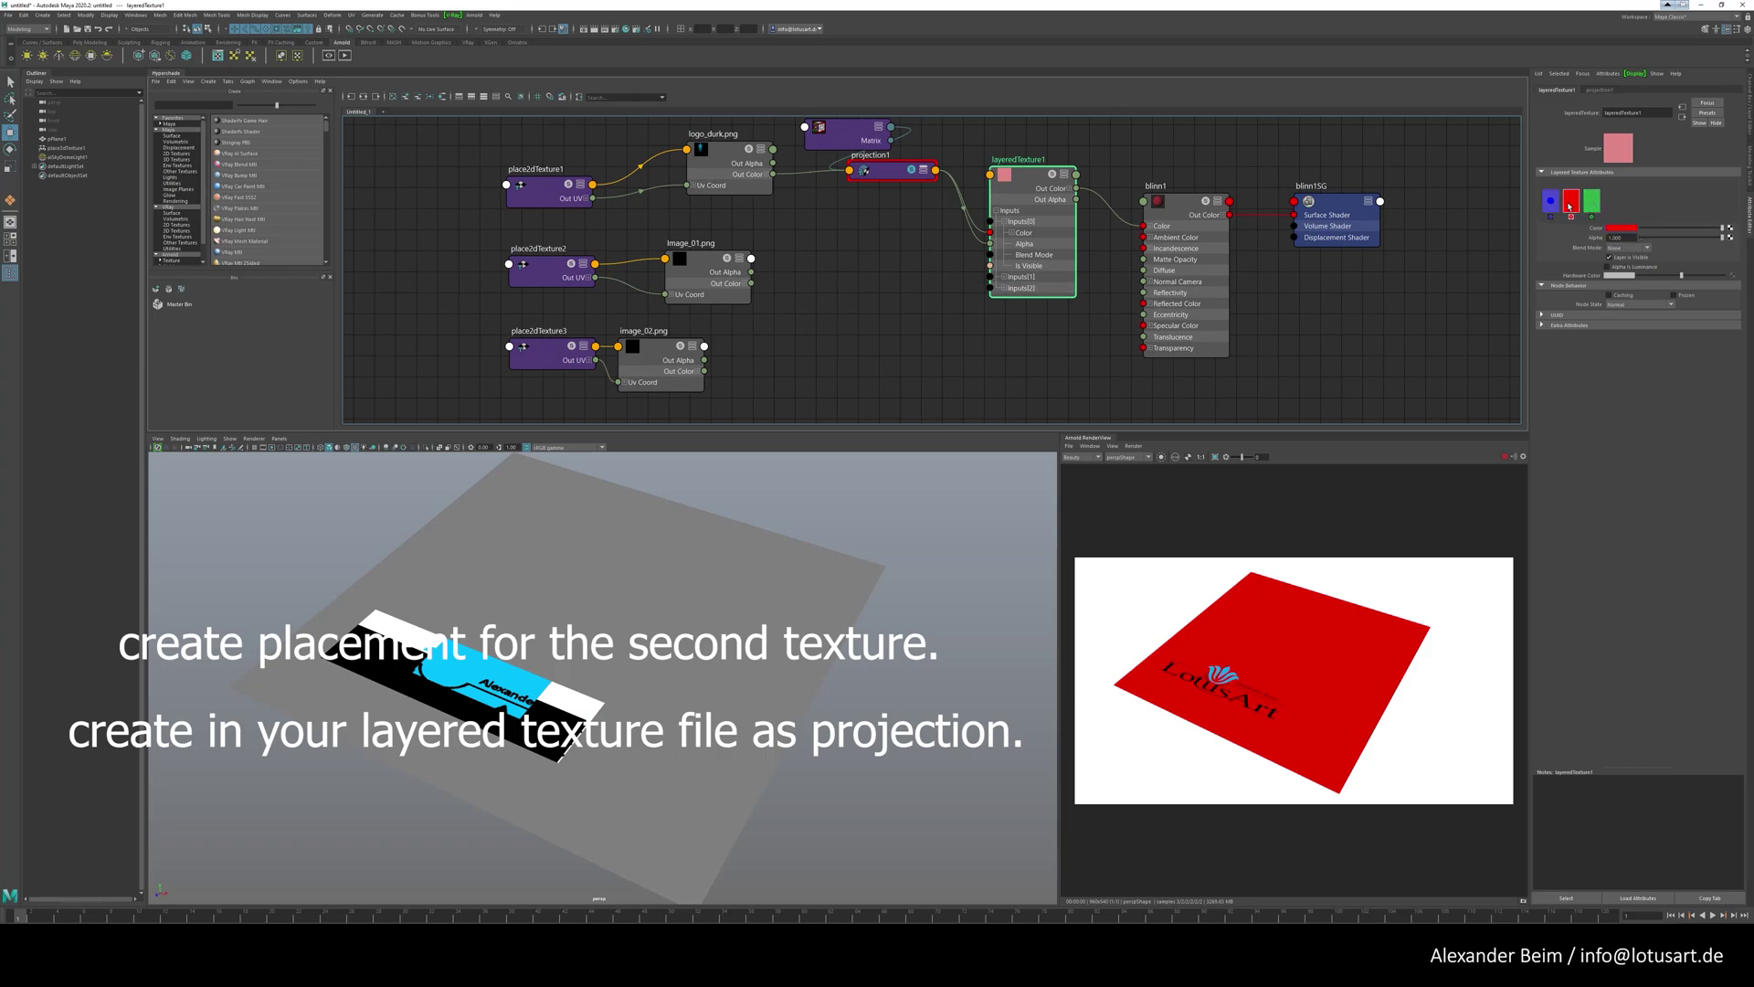
- Map the red layer's color through a new projection fed by image_01.png, replacing the projection's default file and 2D placement nodes
click(1730, 228)
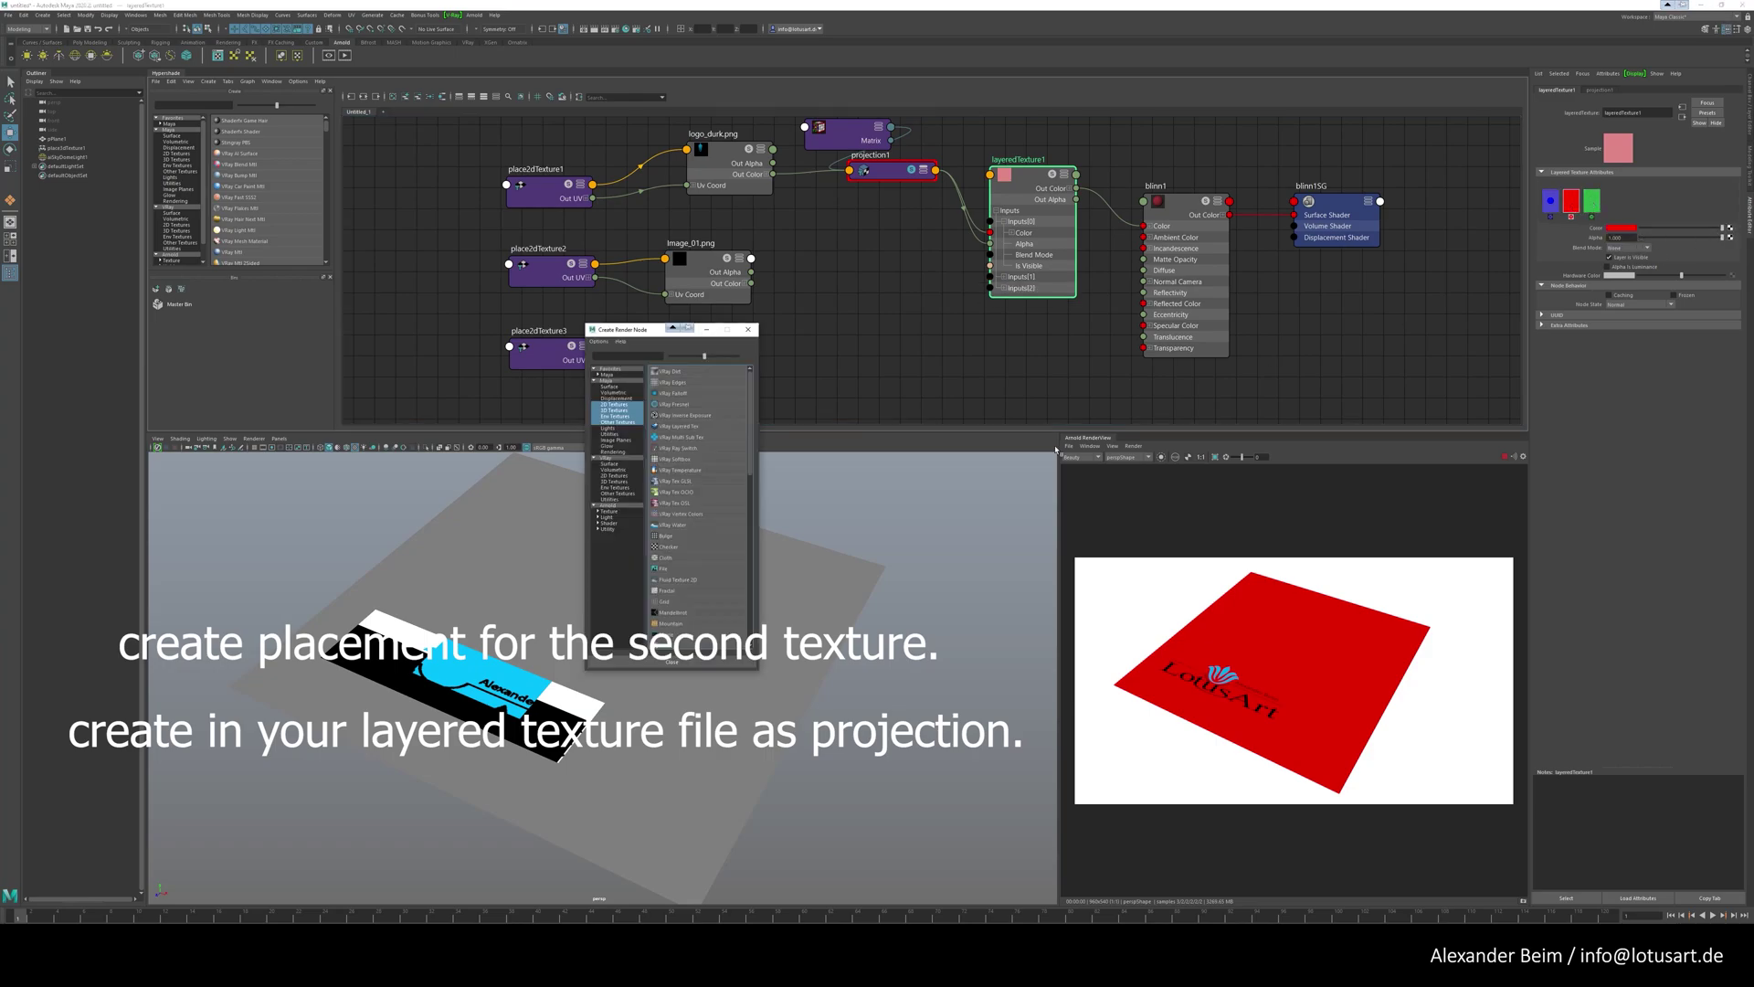
click(666, 568)
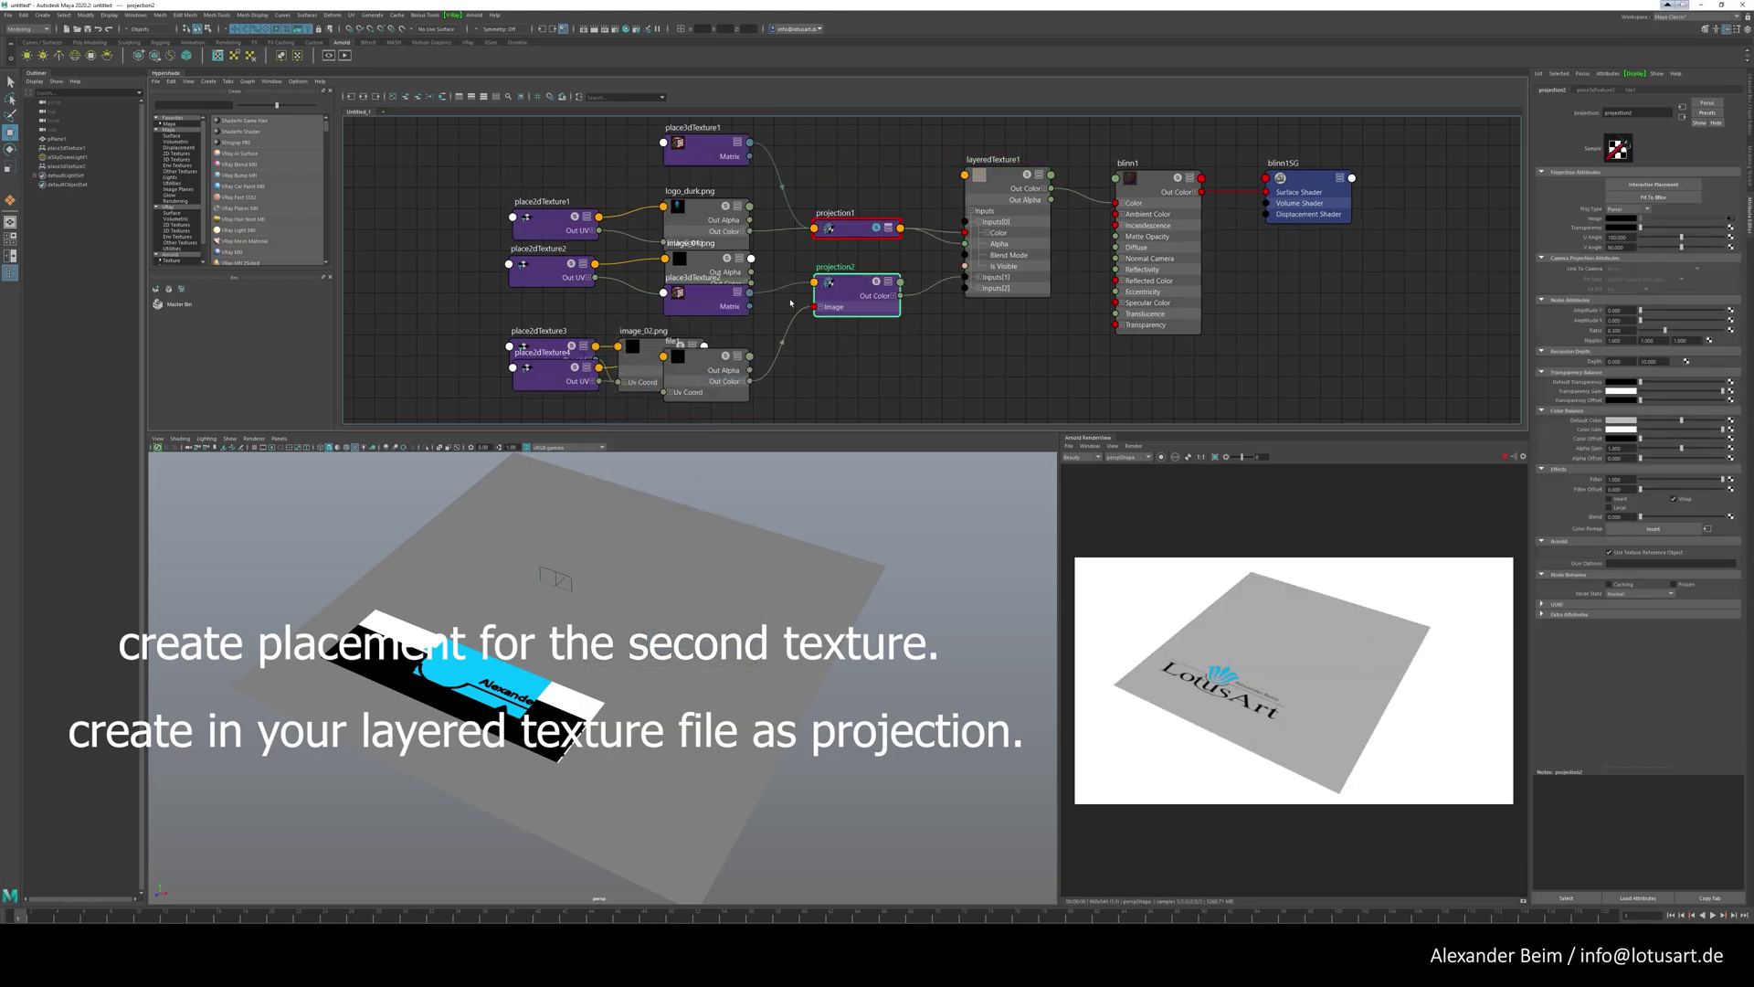
drag(709, 382, 848, 389)
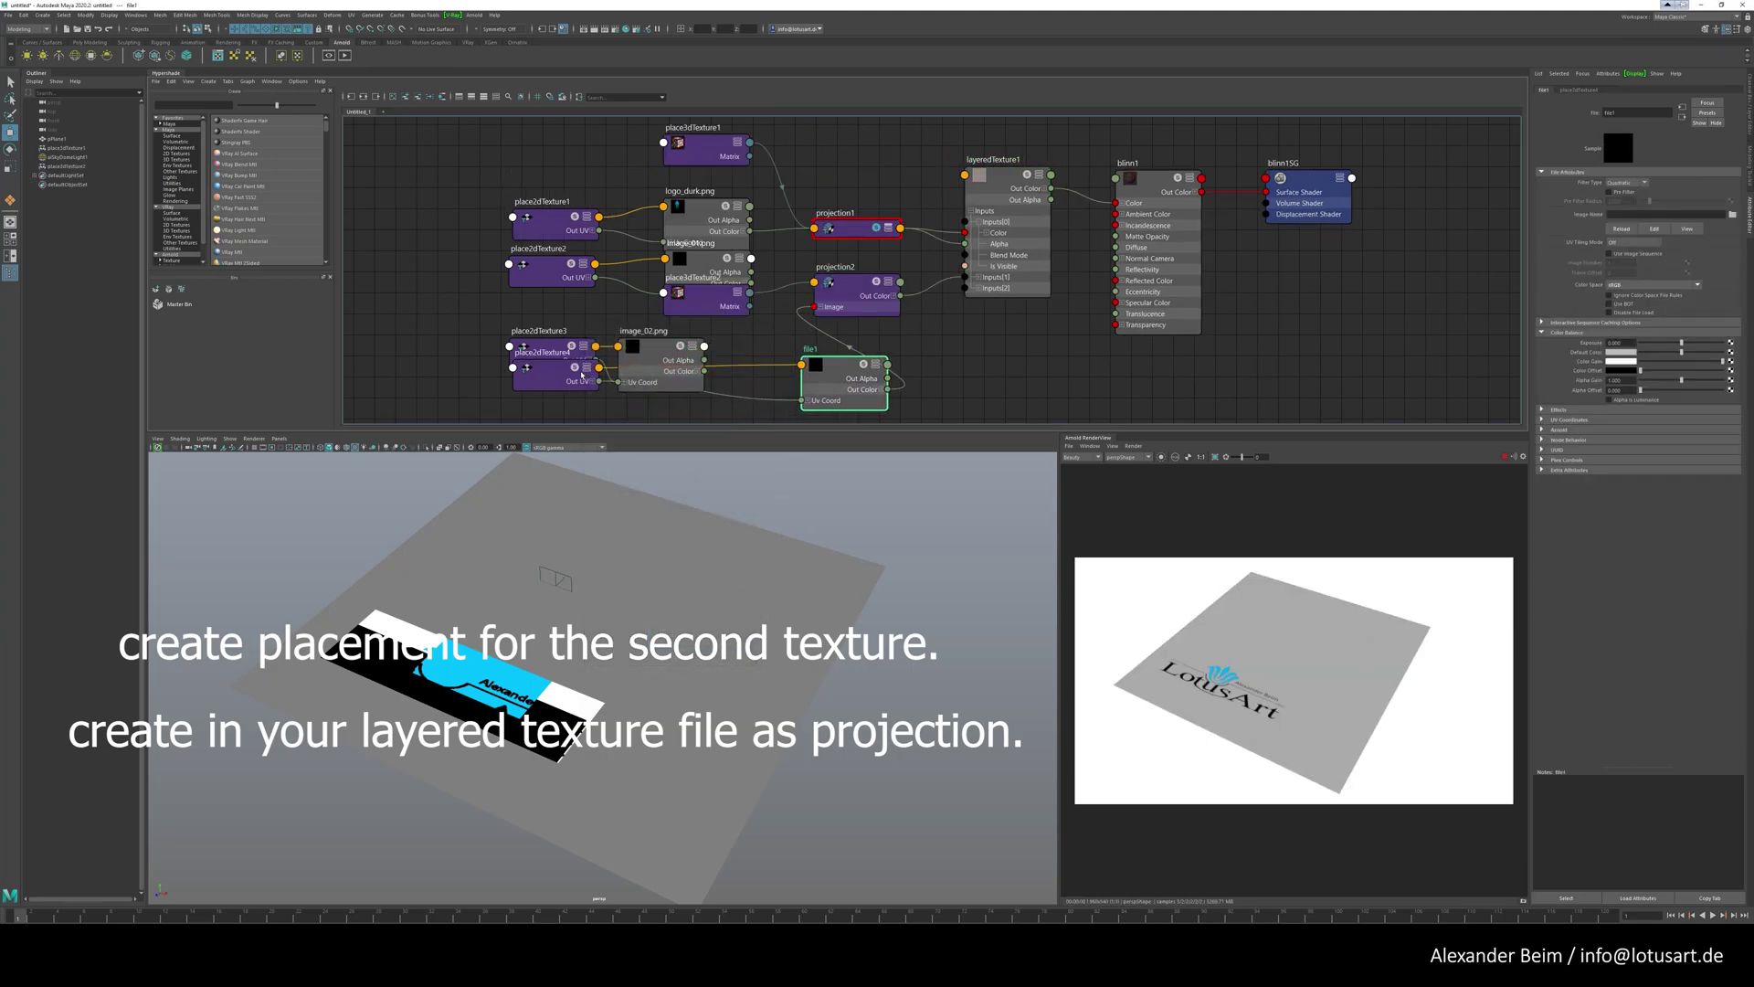
drag(547, 372, 774, 393)
key(Delete)
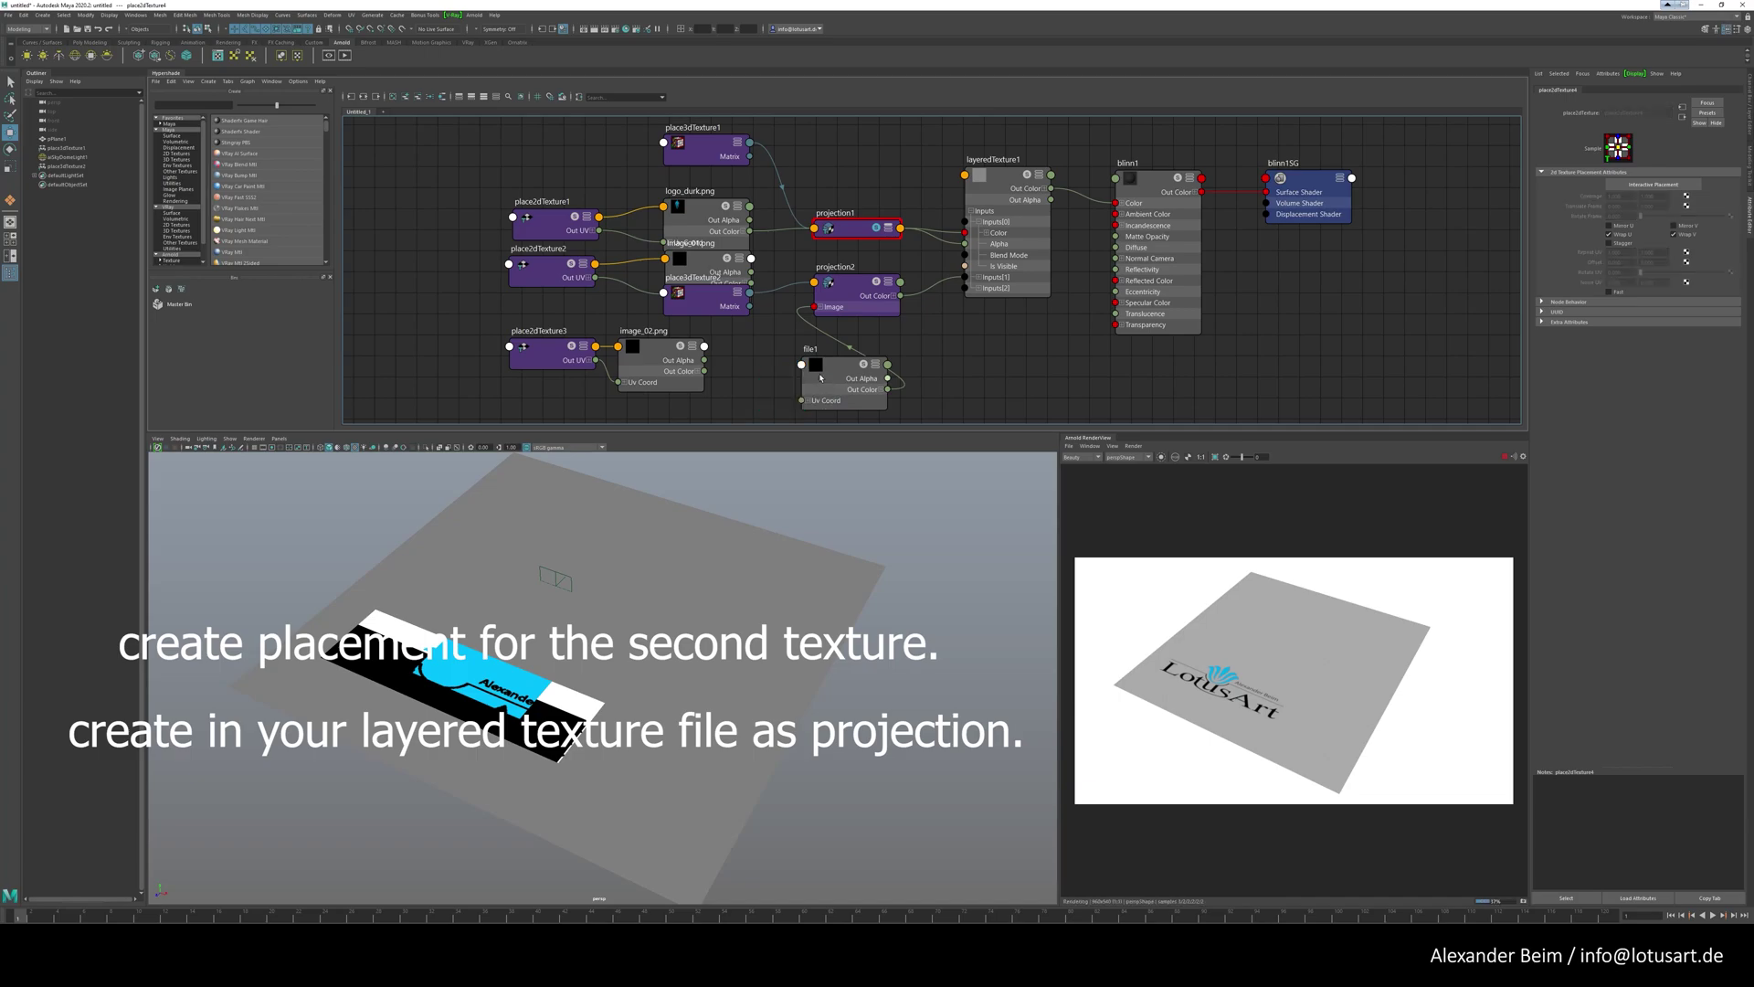
click(838, 374)
key(Delete)
drag(856, 299, 859, 309)
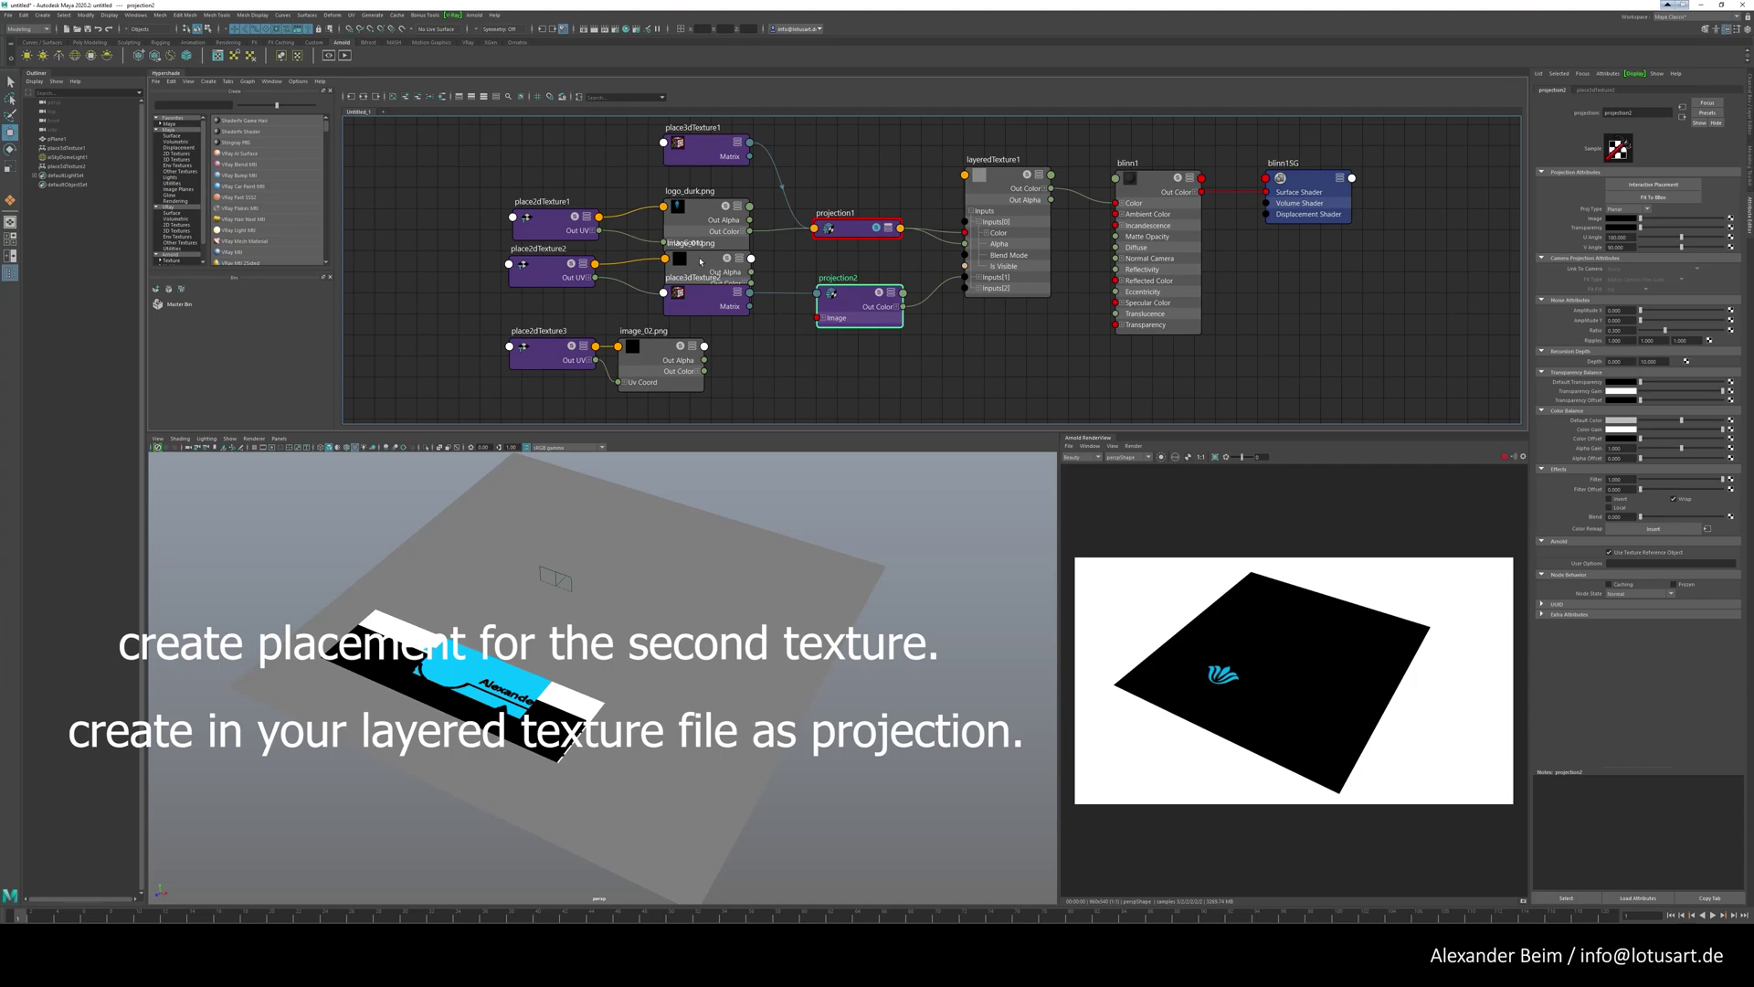
middle_drag(1631, 258, 1582, 219)
- Rotate the second projection's 3D placement flat to the plane, enlarge and reposition it, and solo projection2 in the viewport
click(561, 573)
click(567, 574)
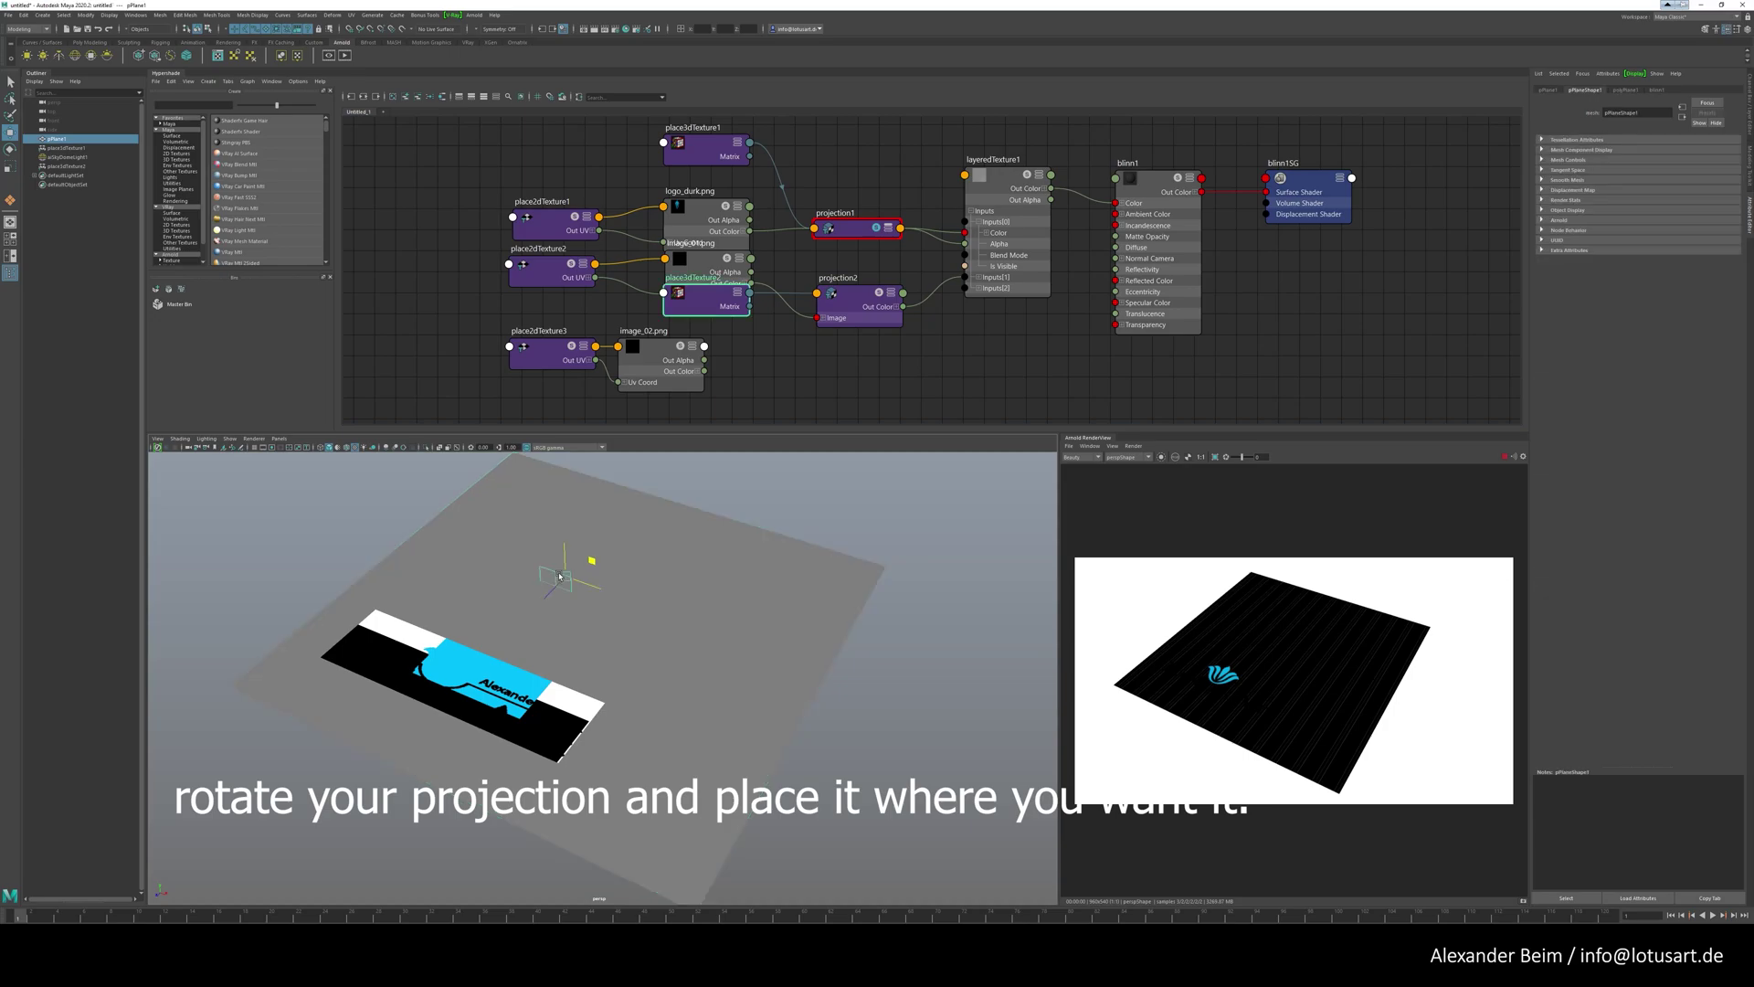
key(e)
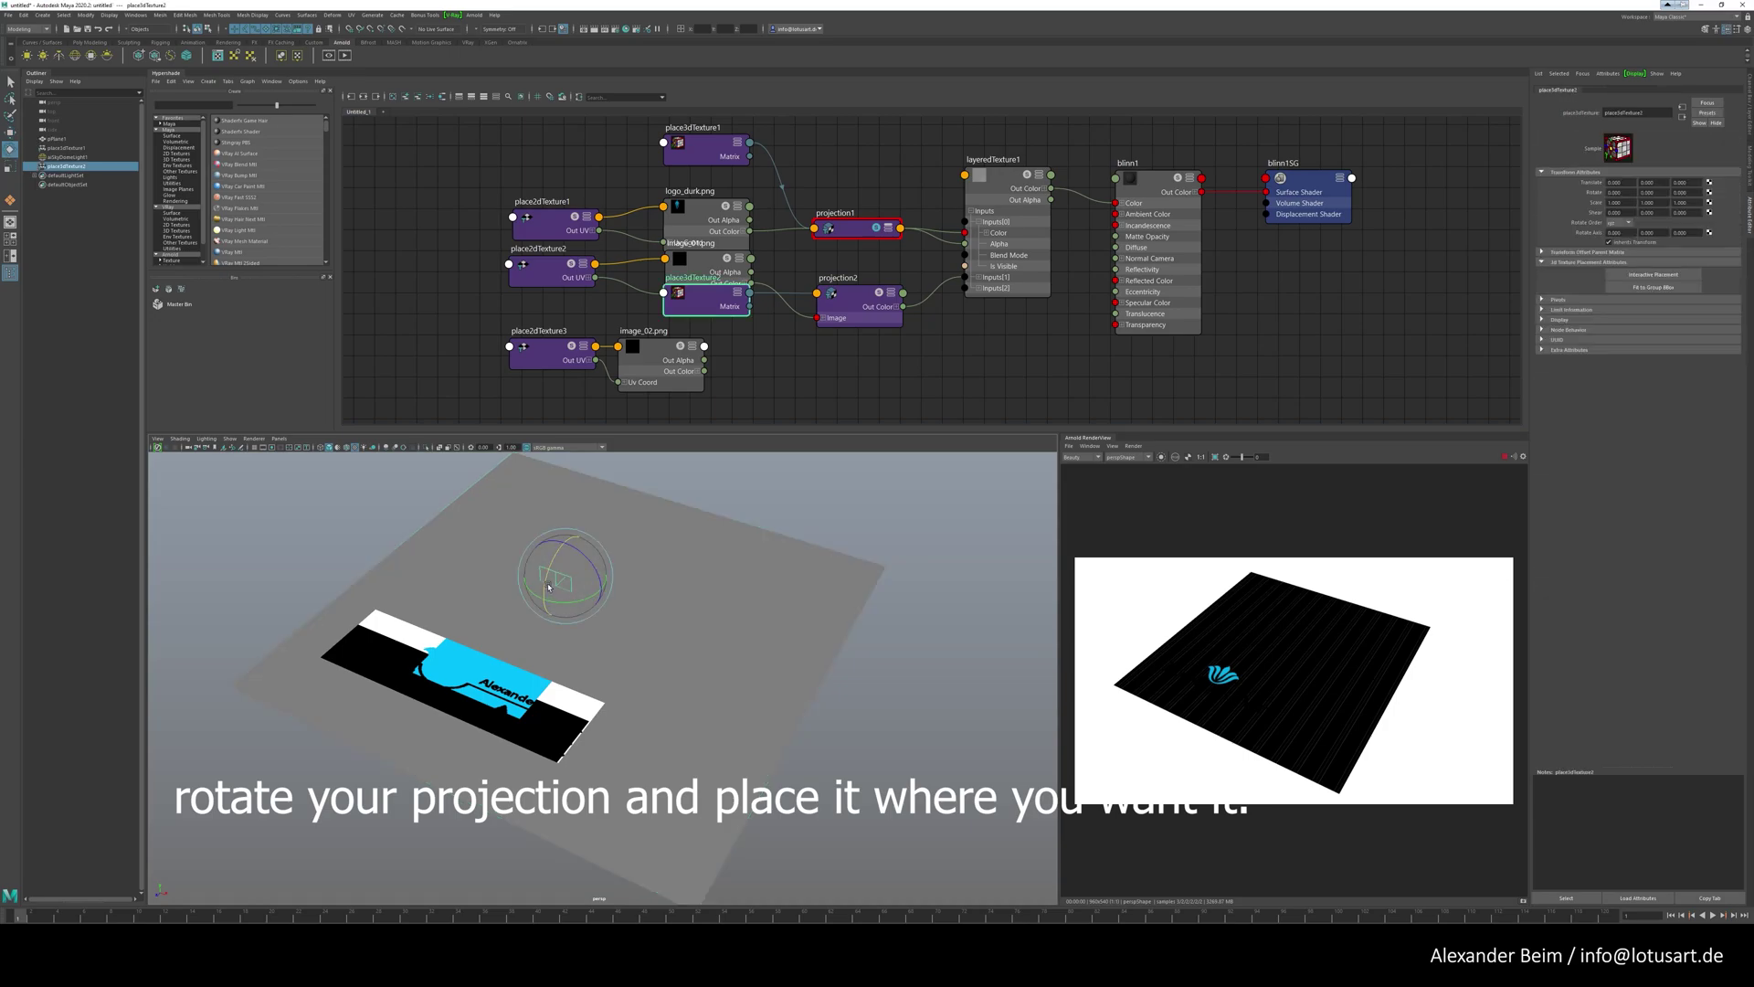
drag(568, 553, 575, 538)
key(r)
drag(567, 575, 725, 680)
key(w)
click(879, 294)
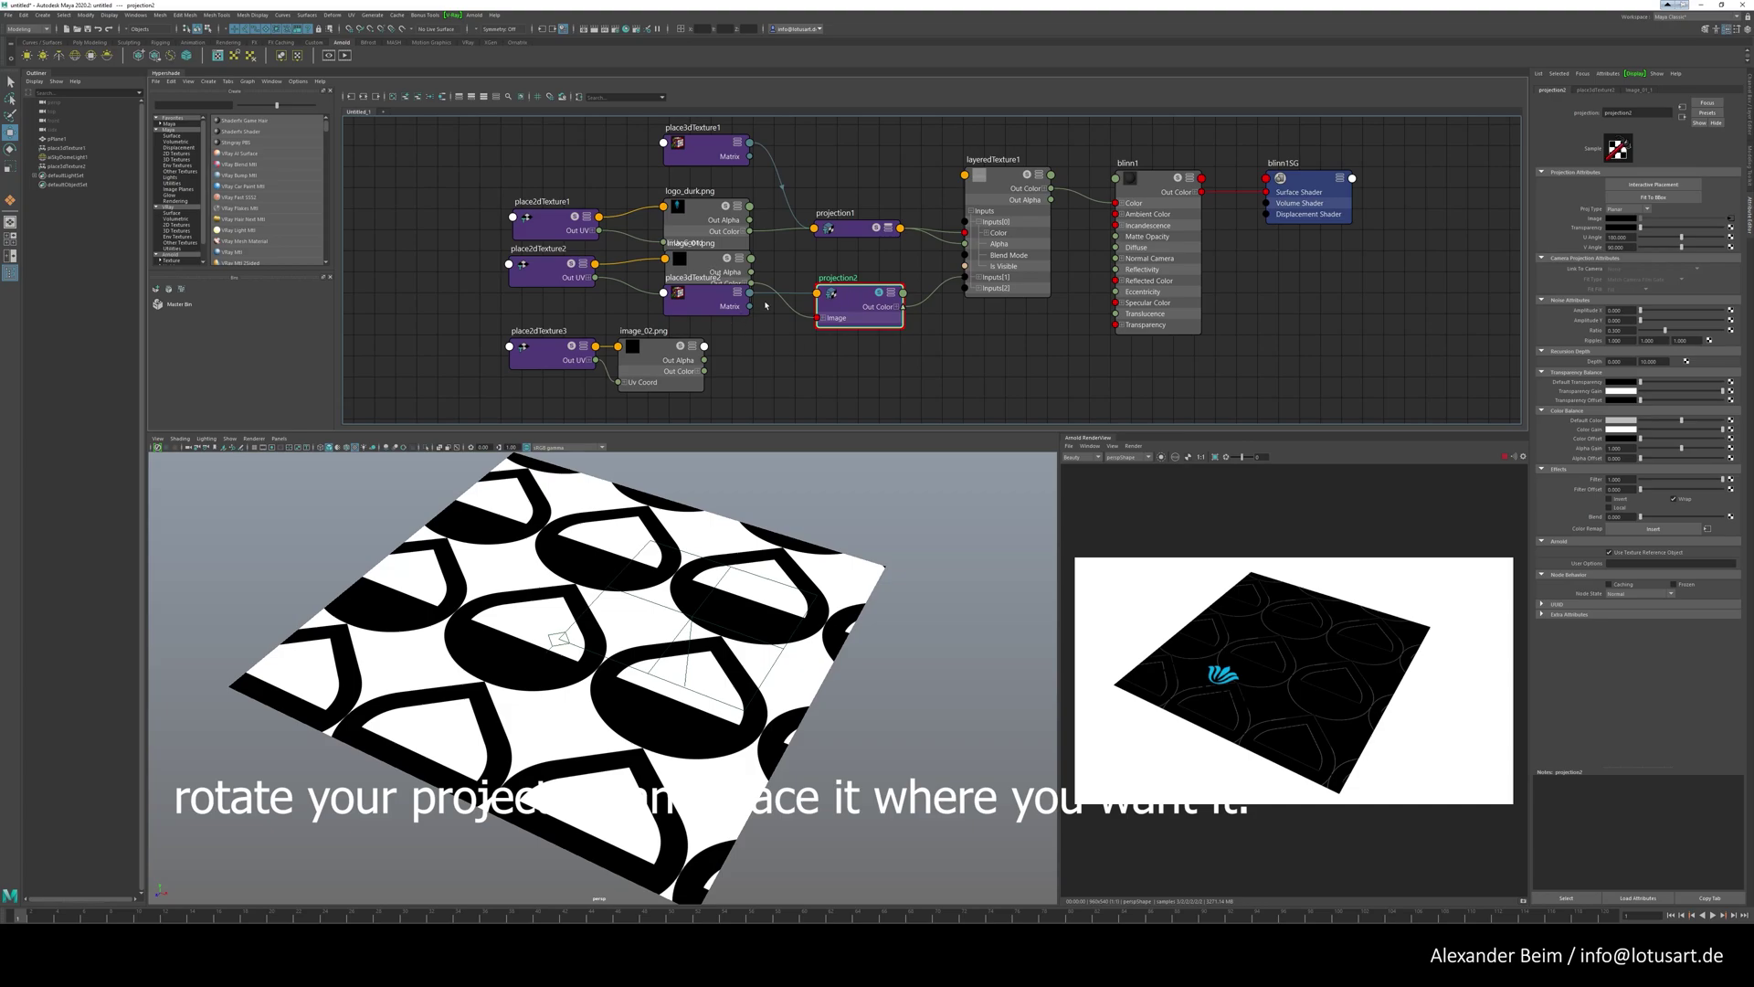
- Turn off Wrap U and Wrap V in place2dTexture2 and move the image_01 projection closer to the plane's center
click(494, 274)
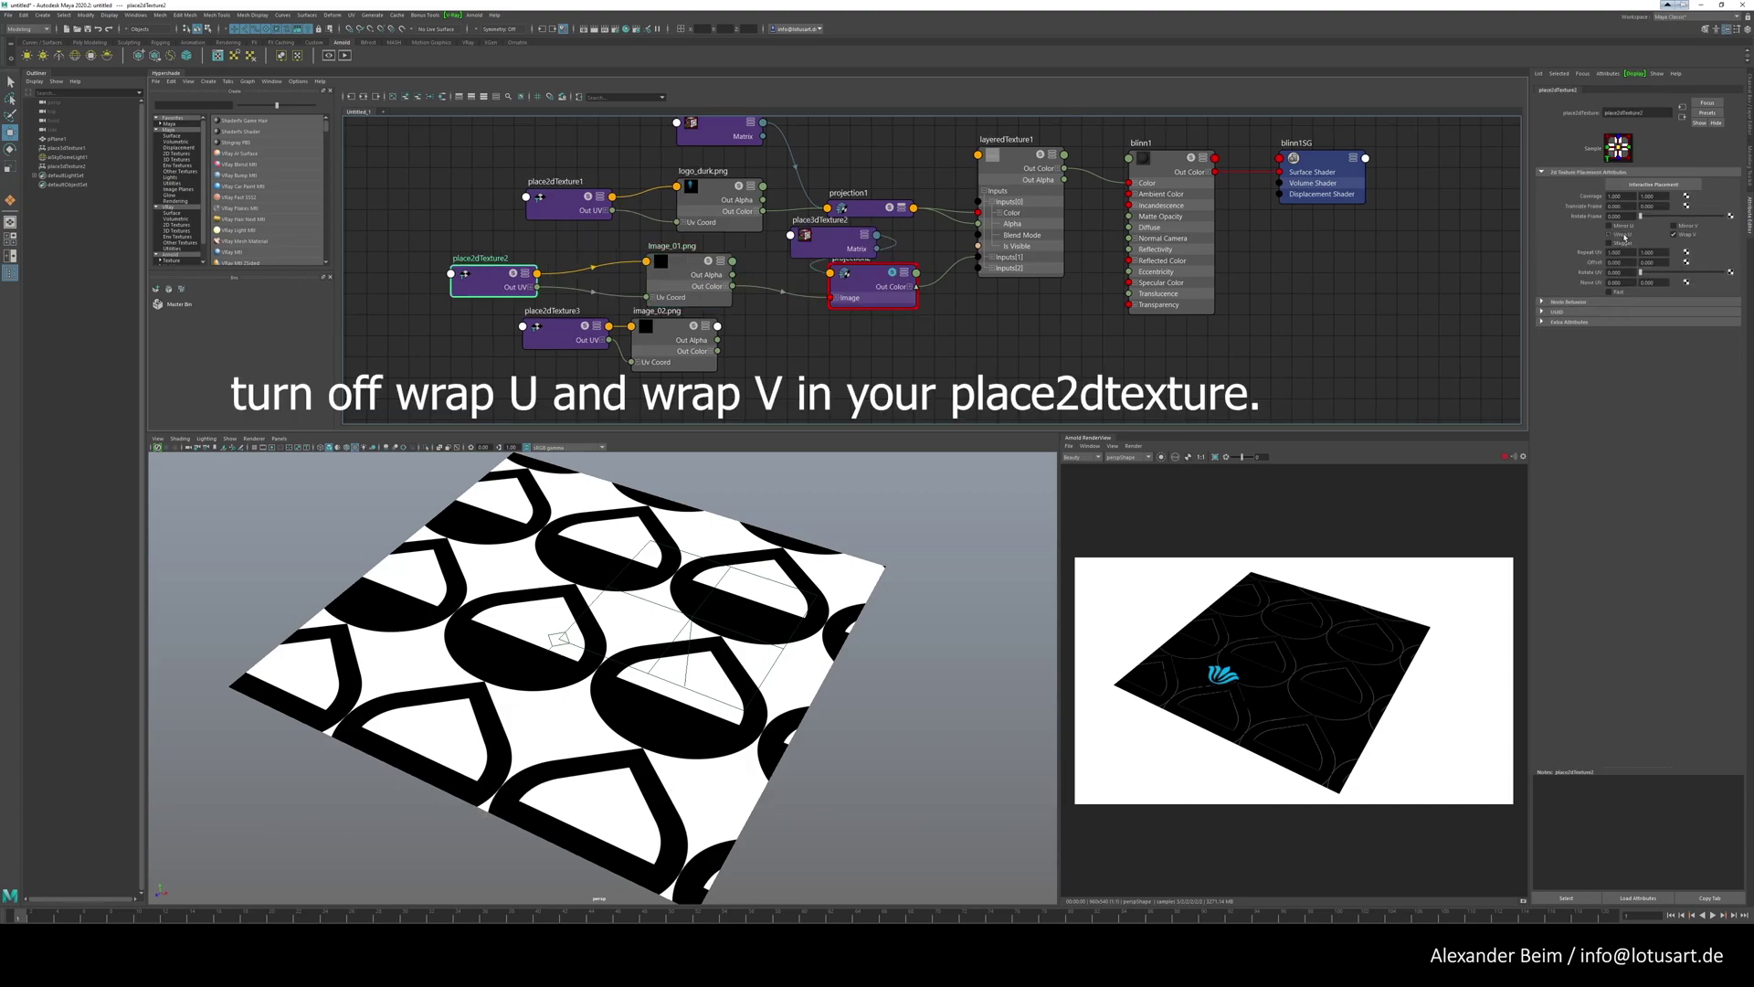
click(1617, 234)
click(1679, 235)
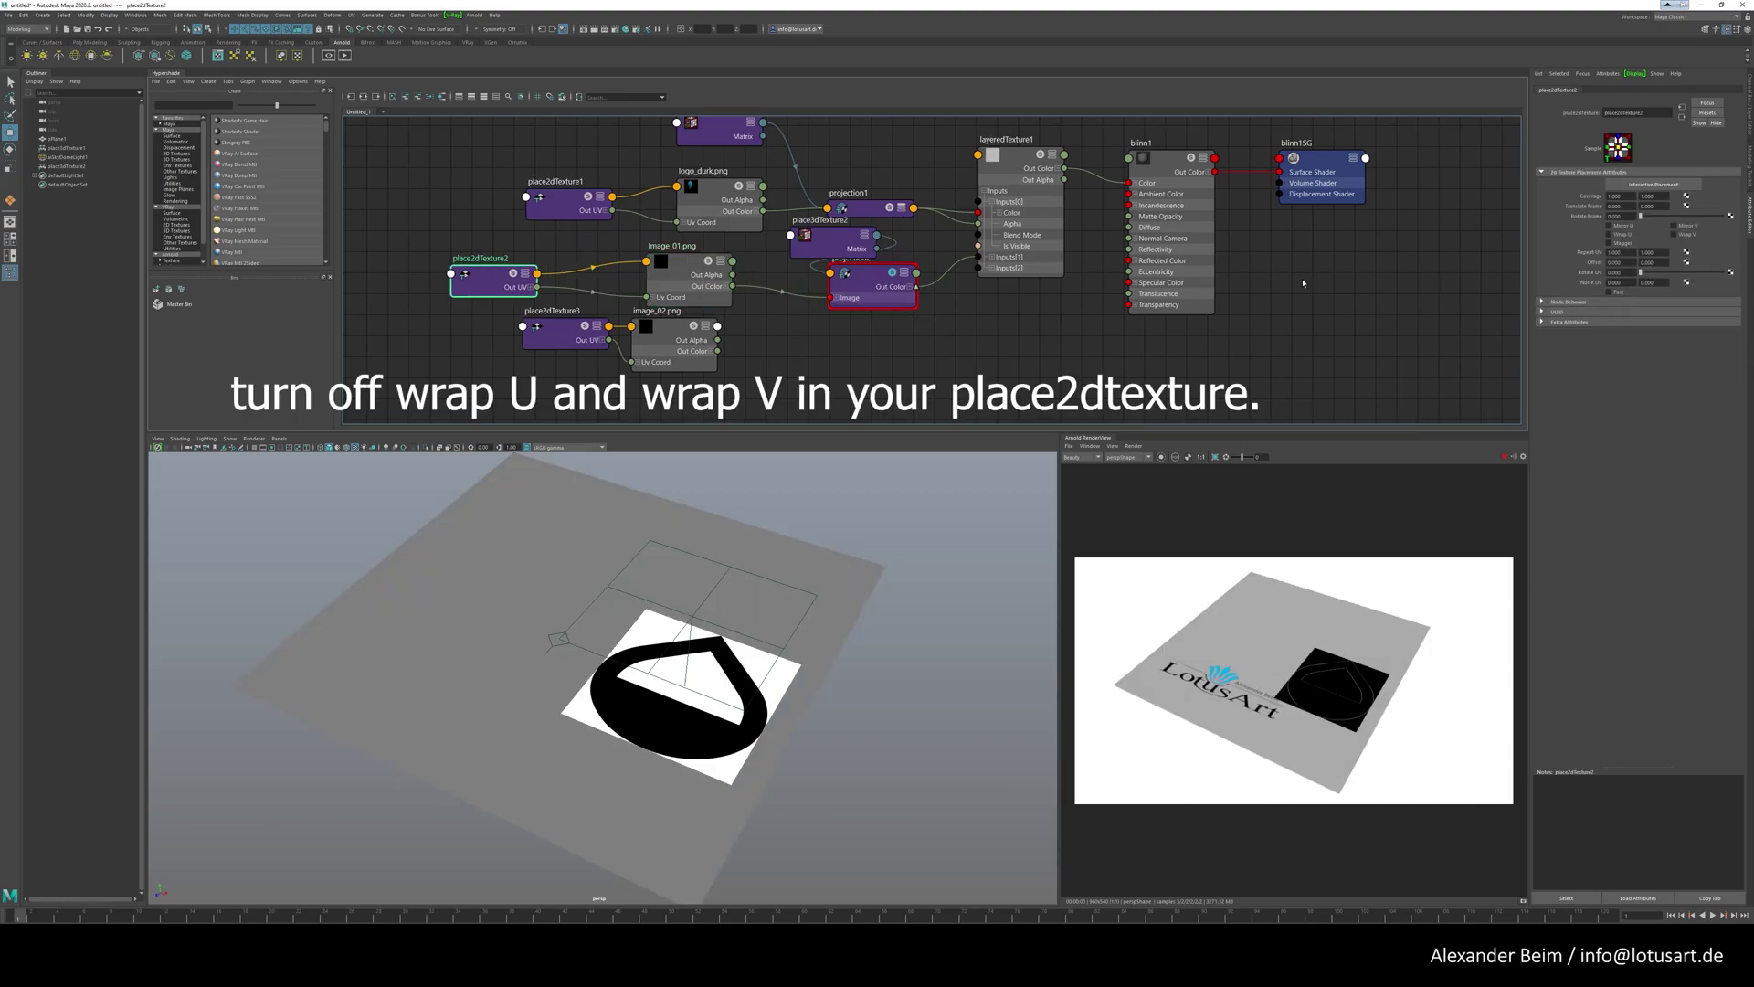
click(776, 587)
drag(732, 674, 667, 632)
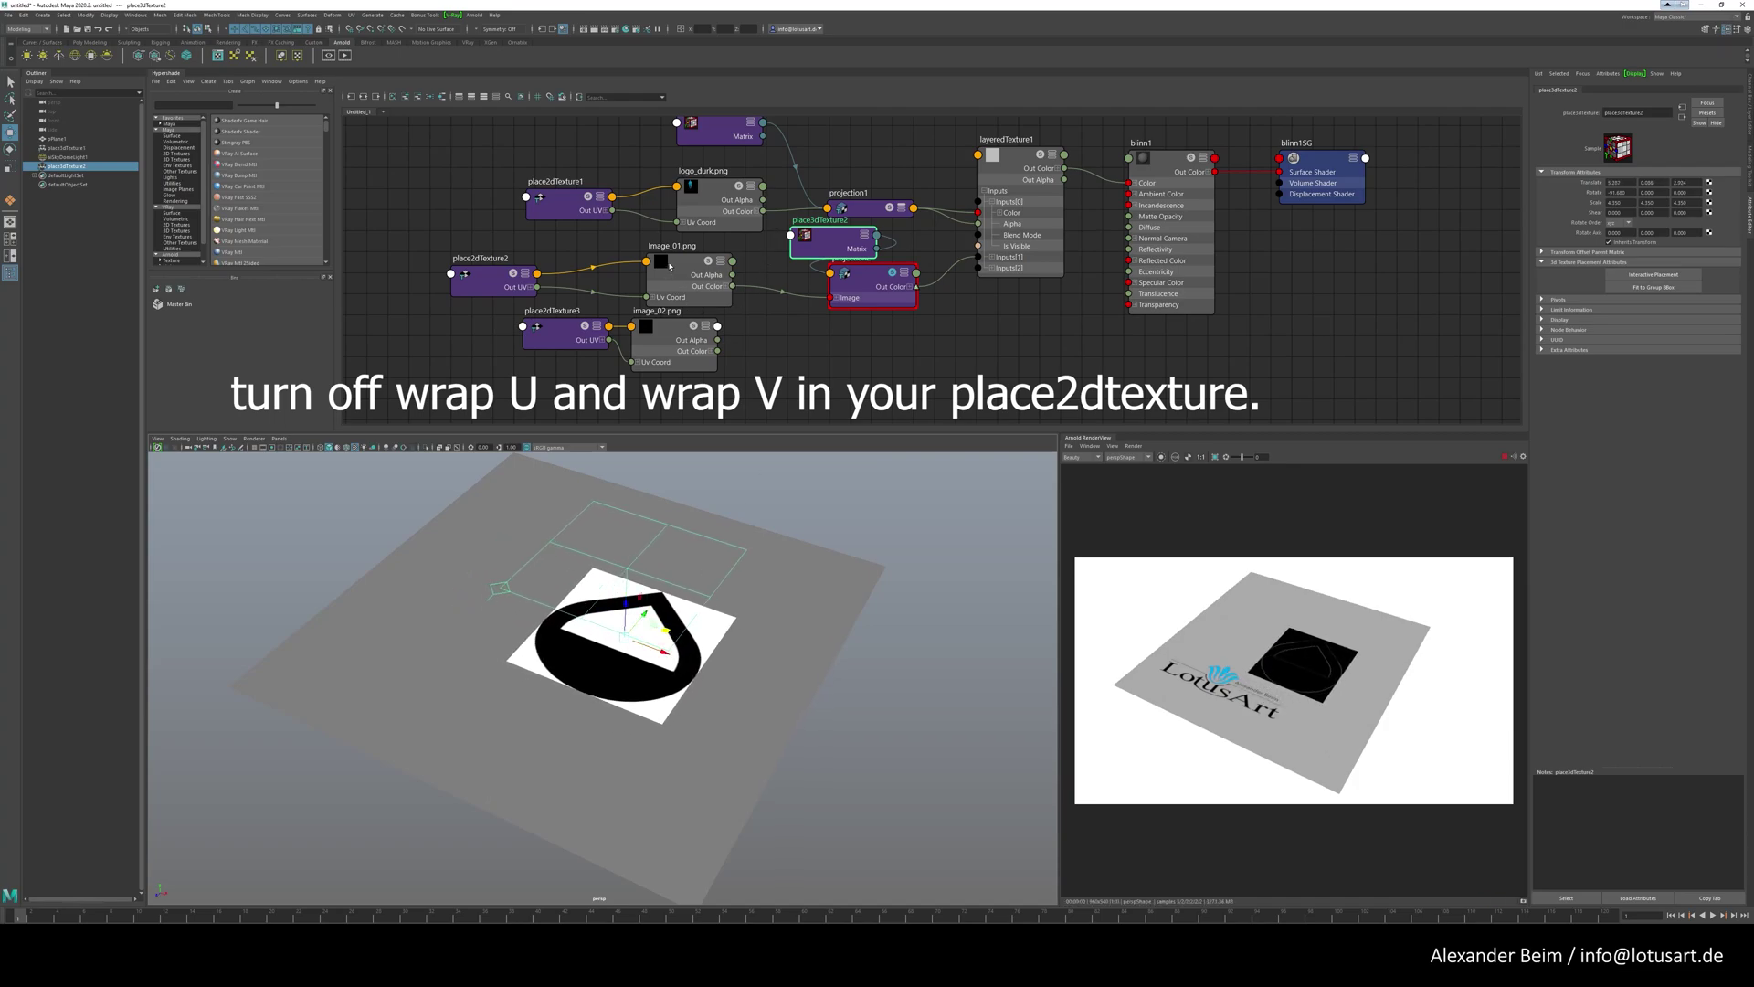
- Expand projection2 to all attributes and connect its Out Alpha to the Alpha of the layered texture's second input
click(847, 295)
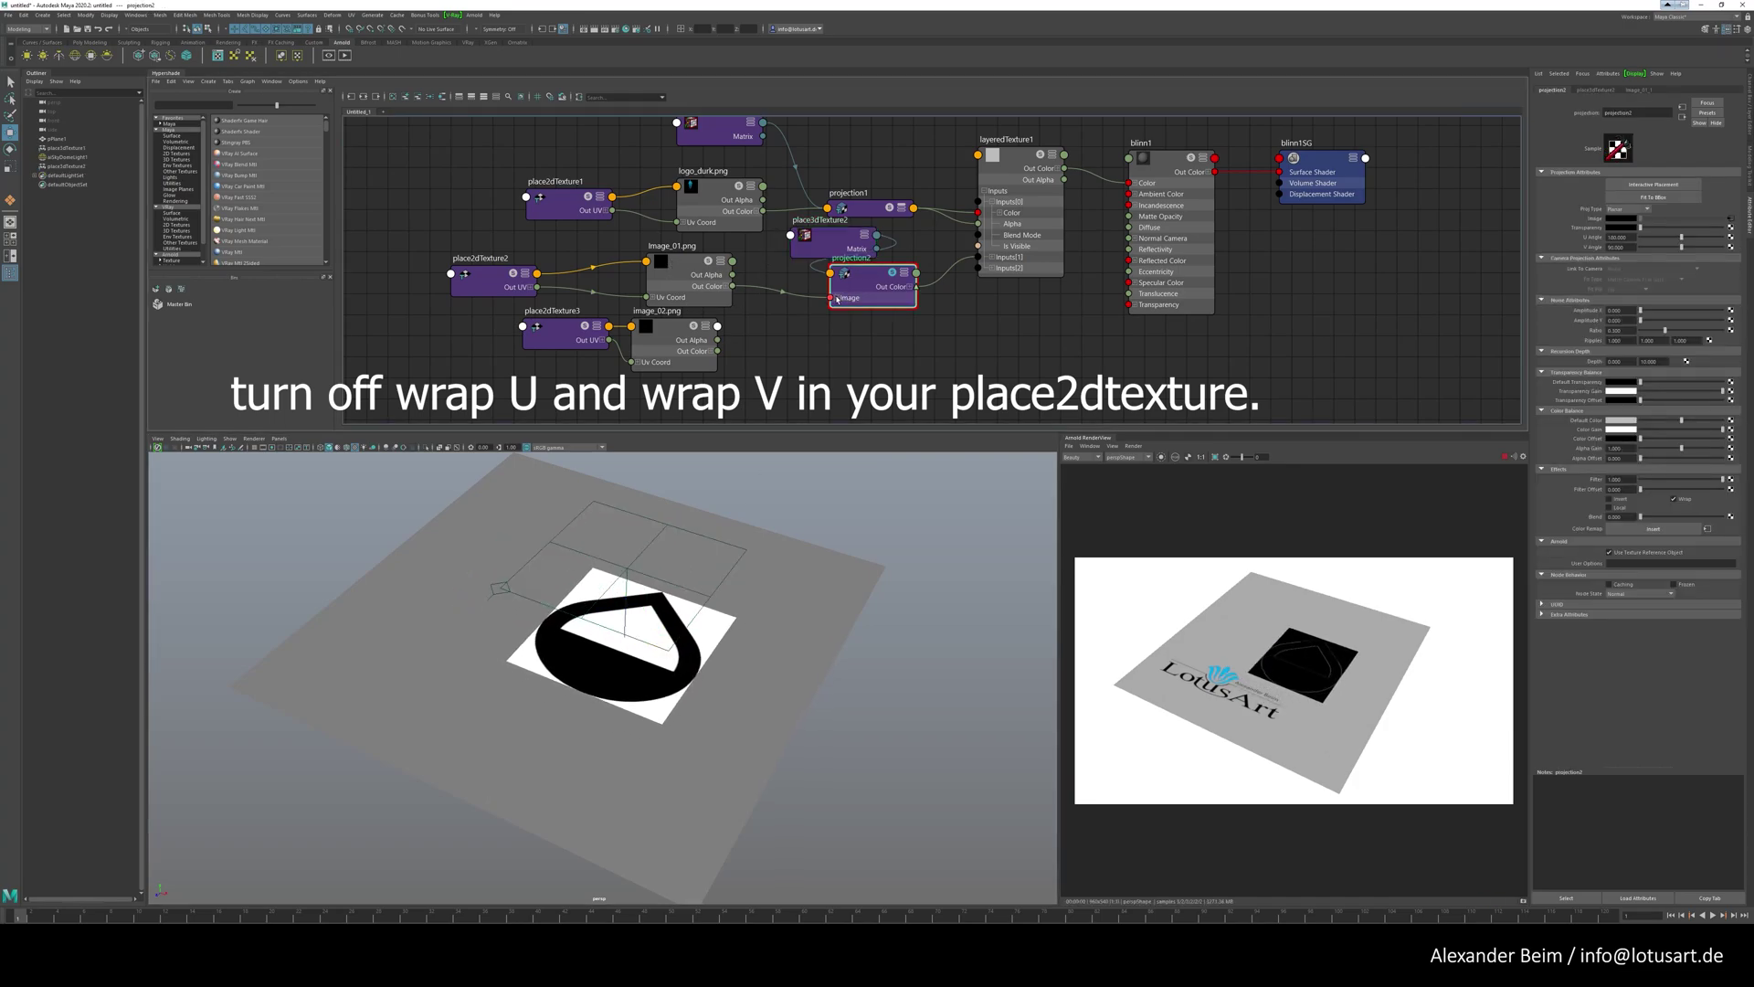
key(3)
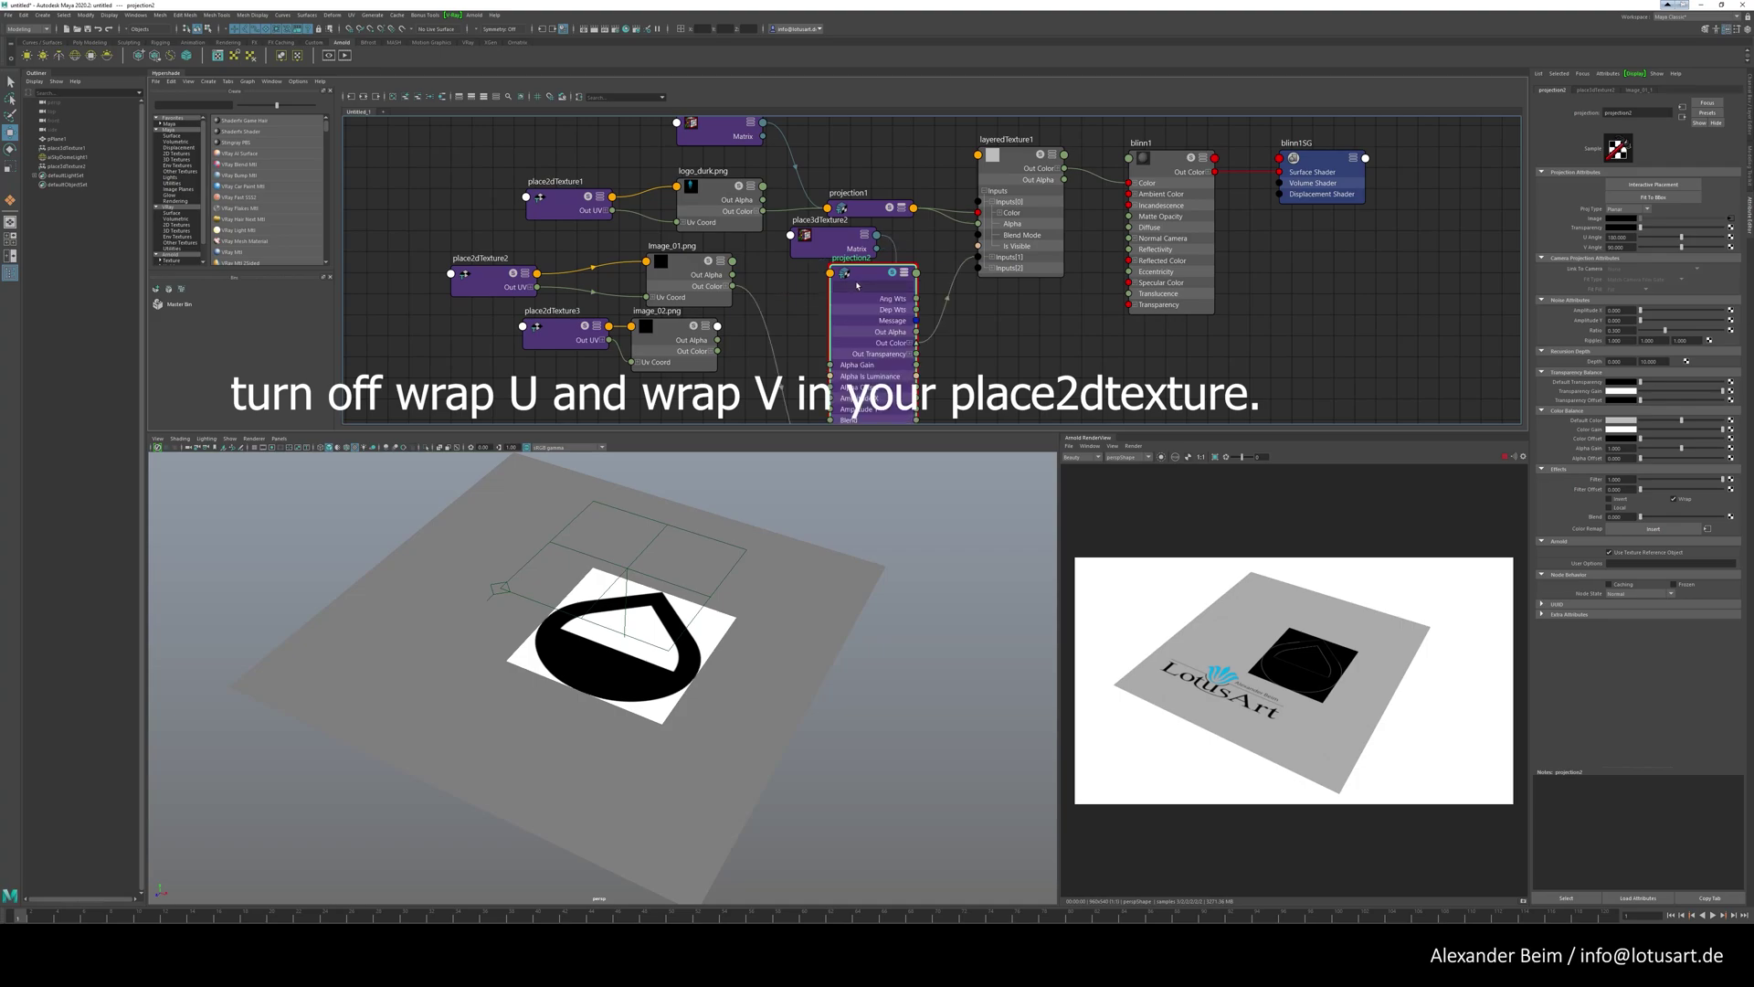
mouse_move(857, 278)
mouse_down()
mouse_move(854, 215)
mouse_move(841, 280)
mouse_up()
click(991, 259)
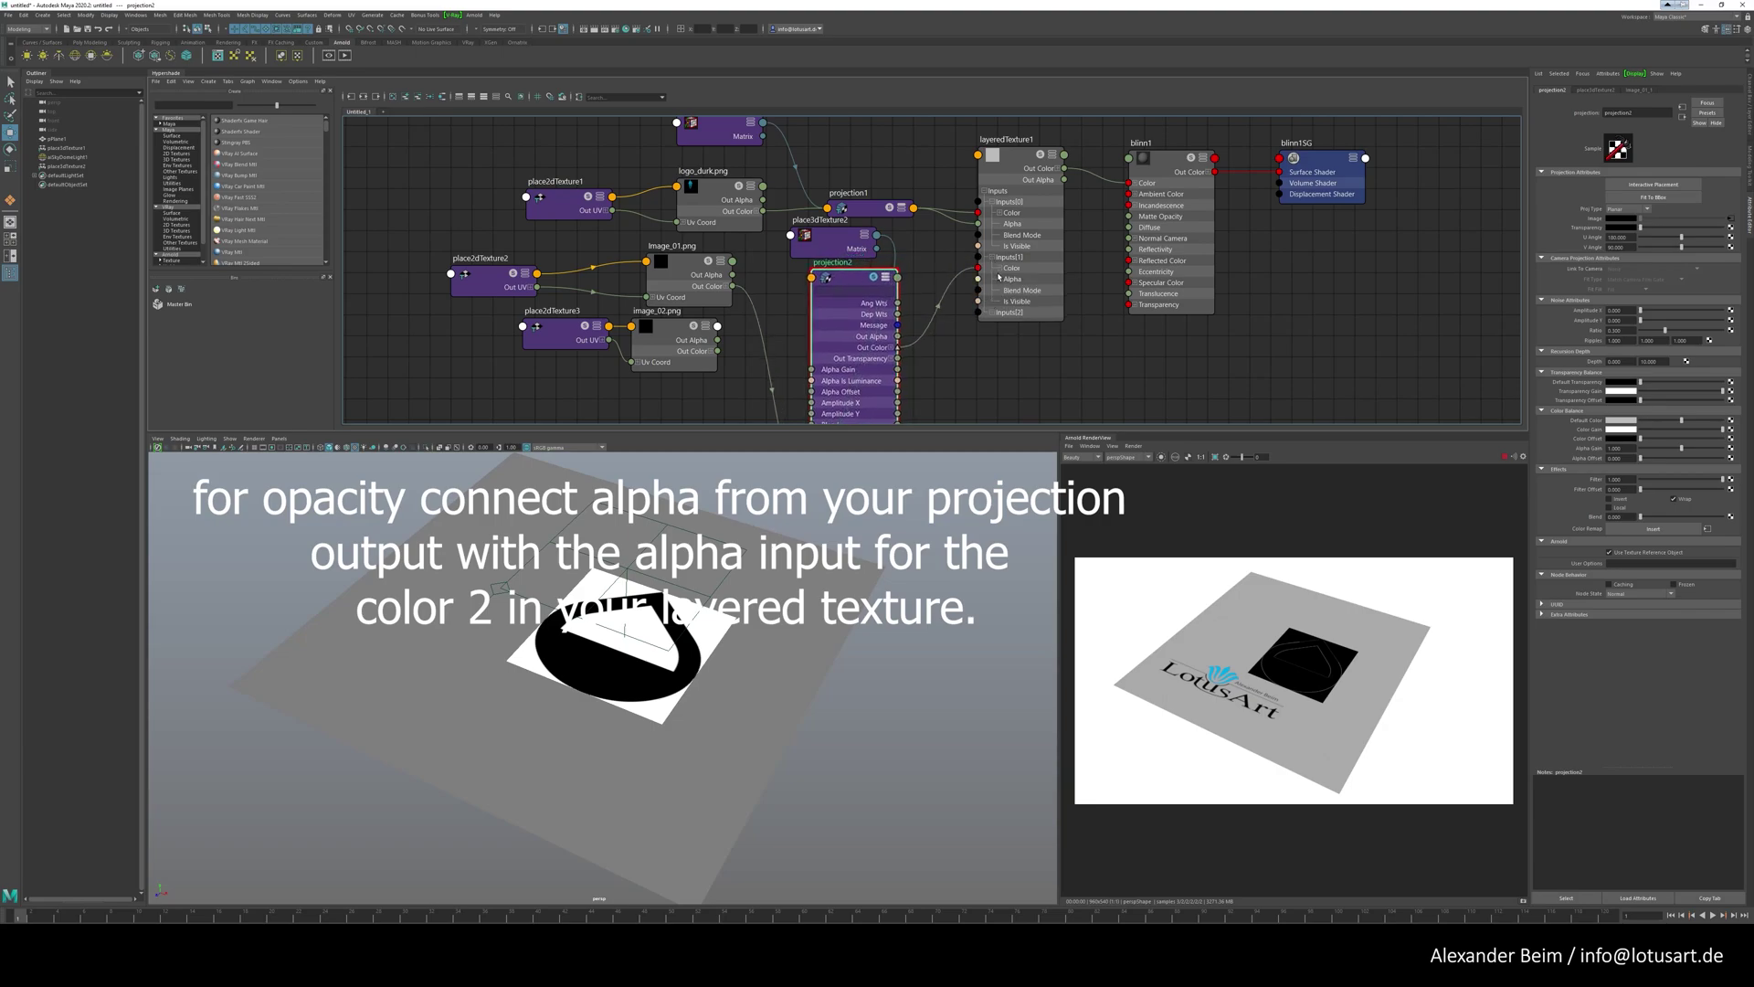
drag(898, 337, 978, 280)
drag(844, 281, 842, 283)
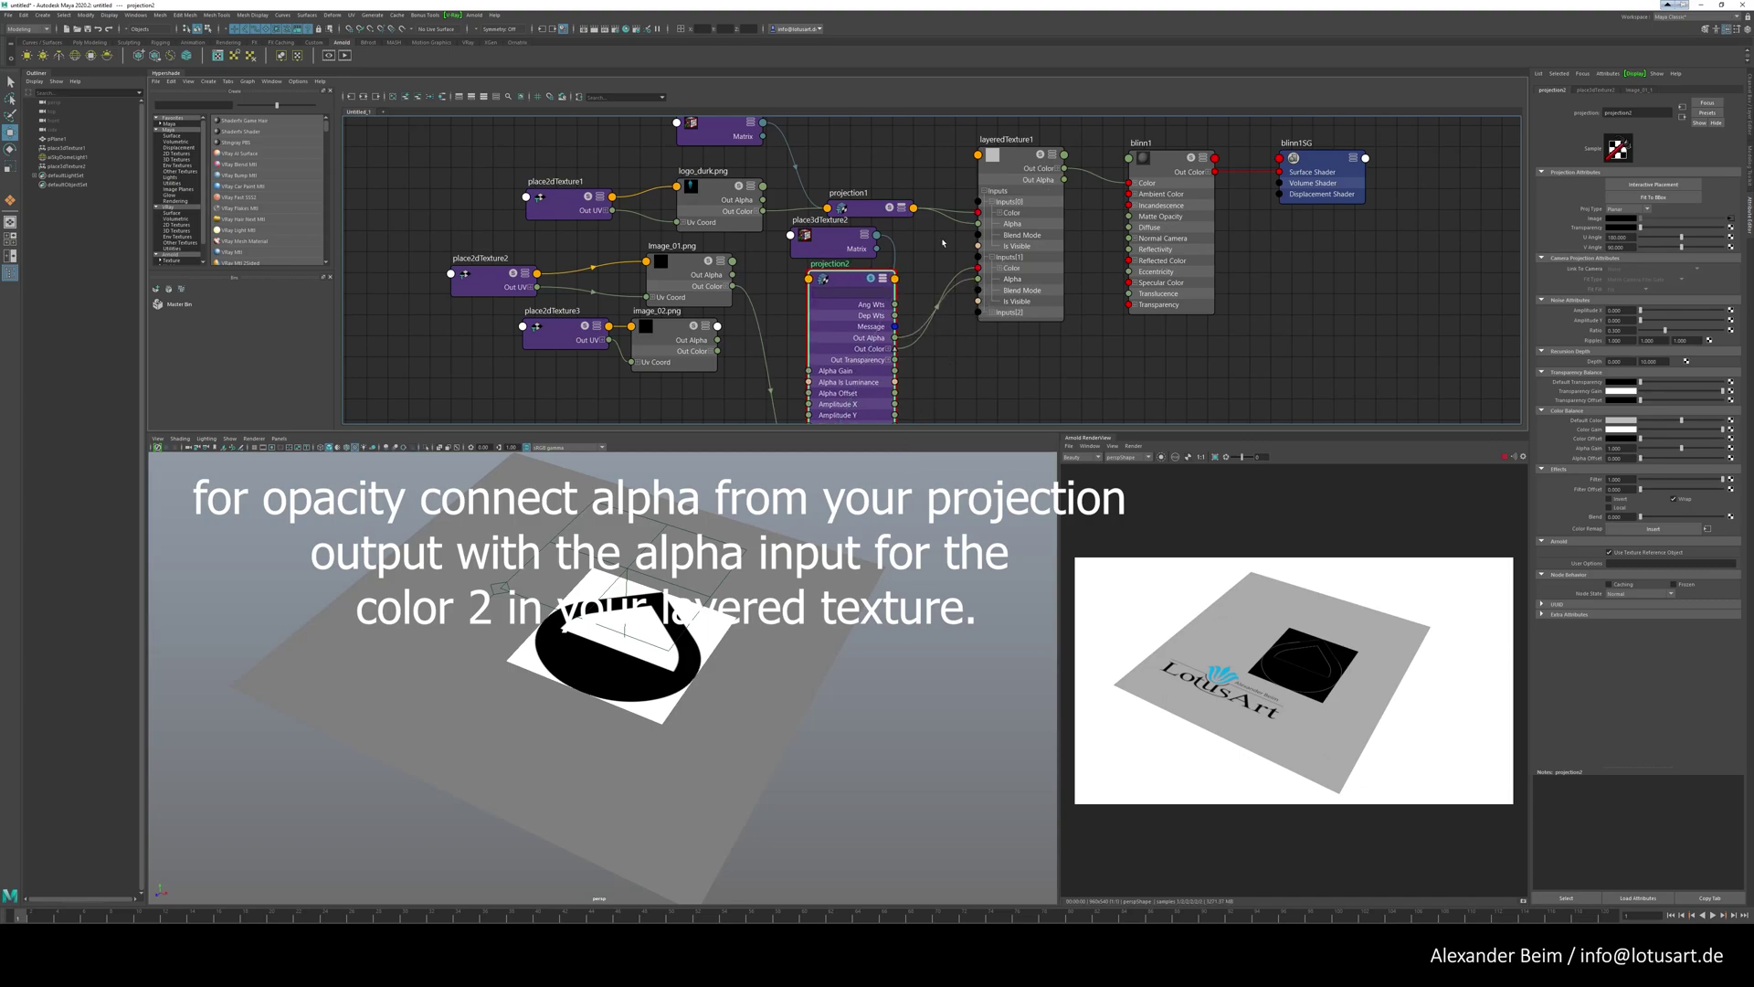
- Set the blend mode of the layered texture's second layer to Over
click(1006, 155)
click(1592, 202)
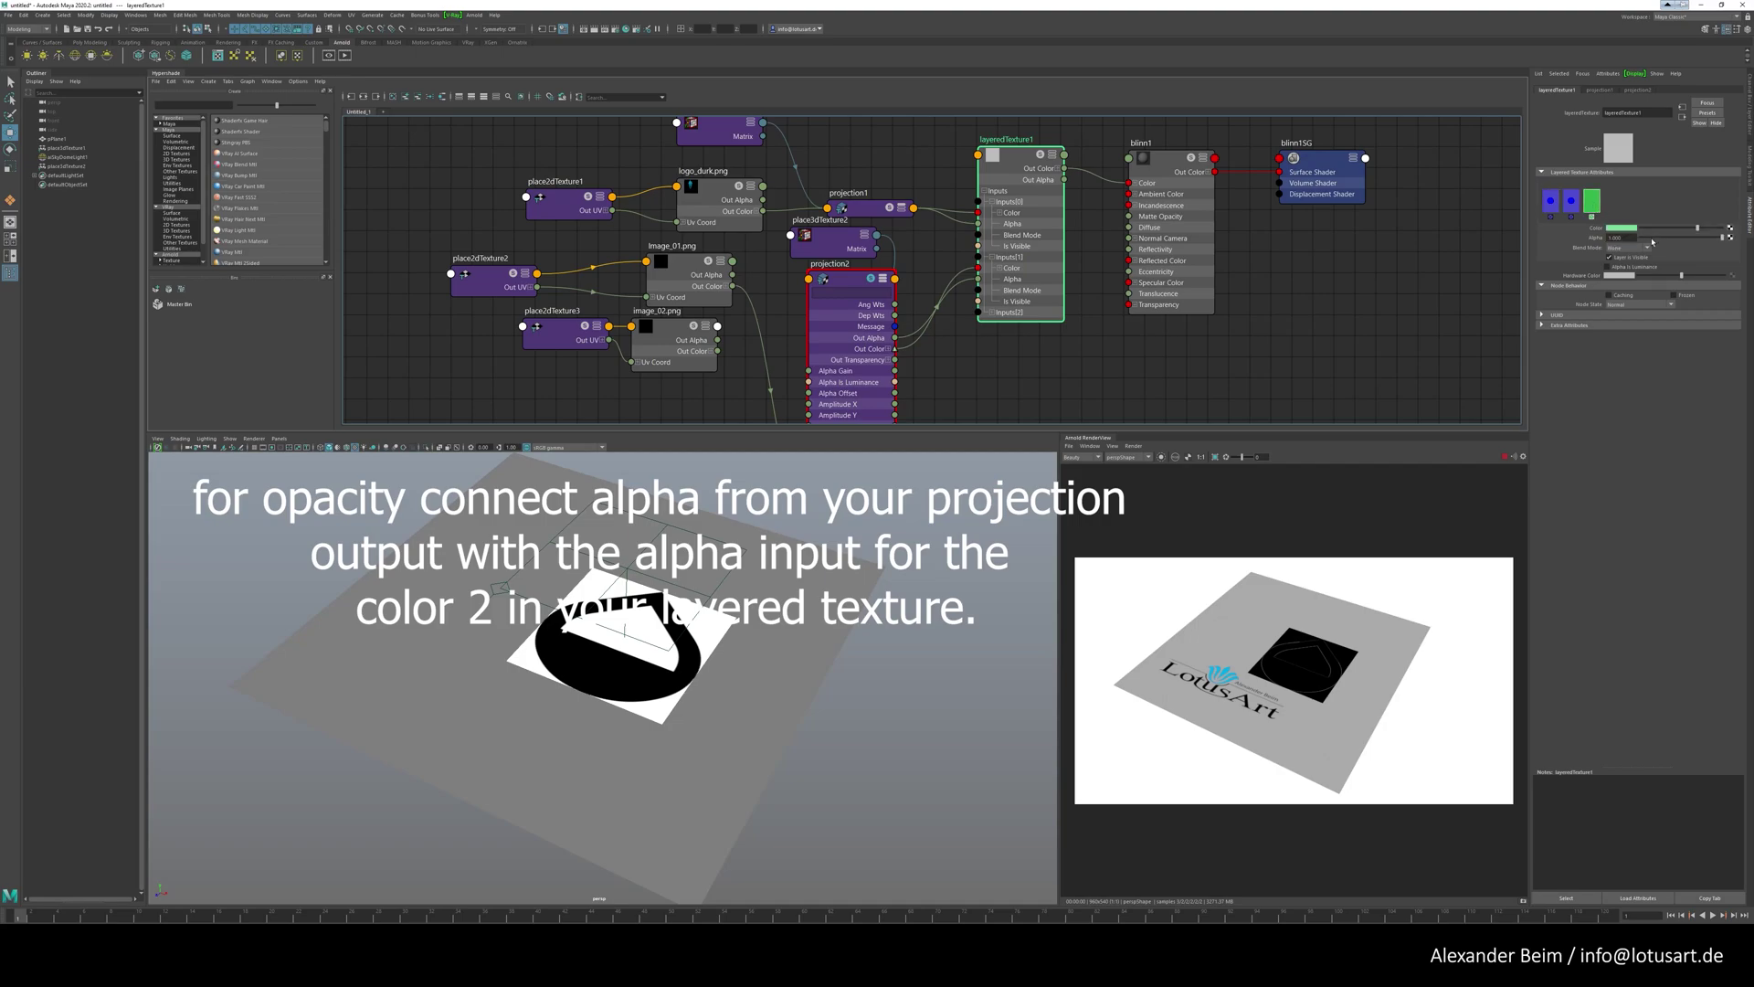
click(1565, 208)
click(1622, 249)
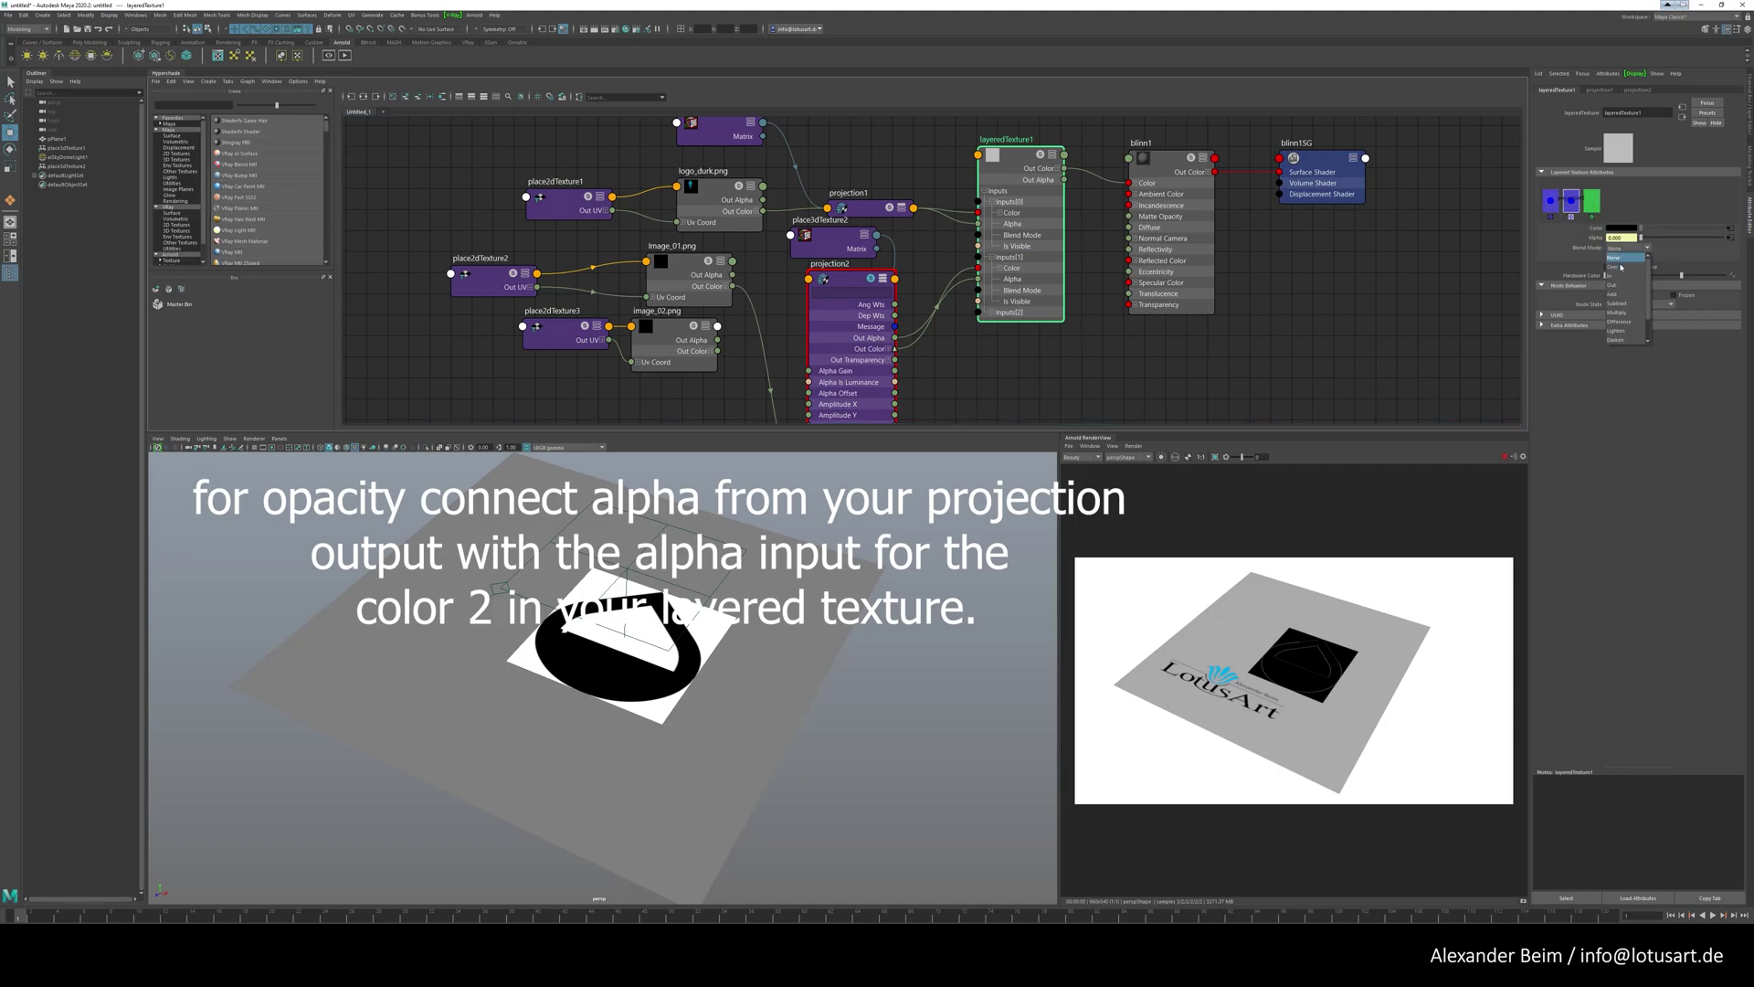
click(1619, 271)
- Try a darker green and a light blue for the background layer's color, settling on yellow
click(1597, 205)
mouse_move(1697, 227)
mouse_down()
mouse_move(1664, 229)
mouse_move(1687, 228)
mouse_up()
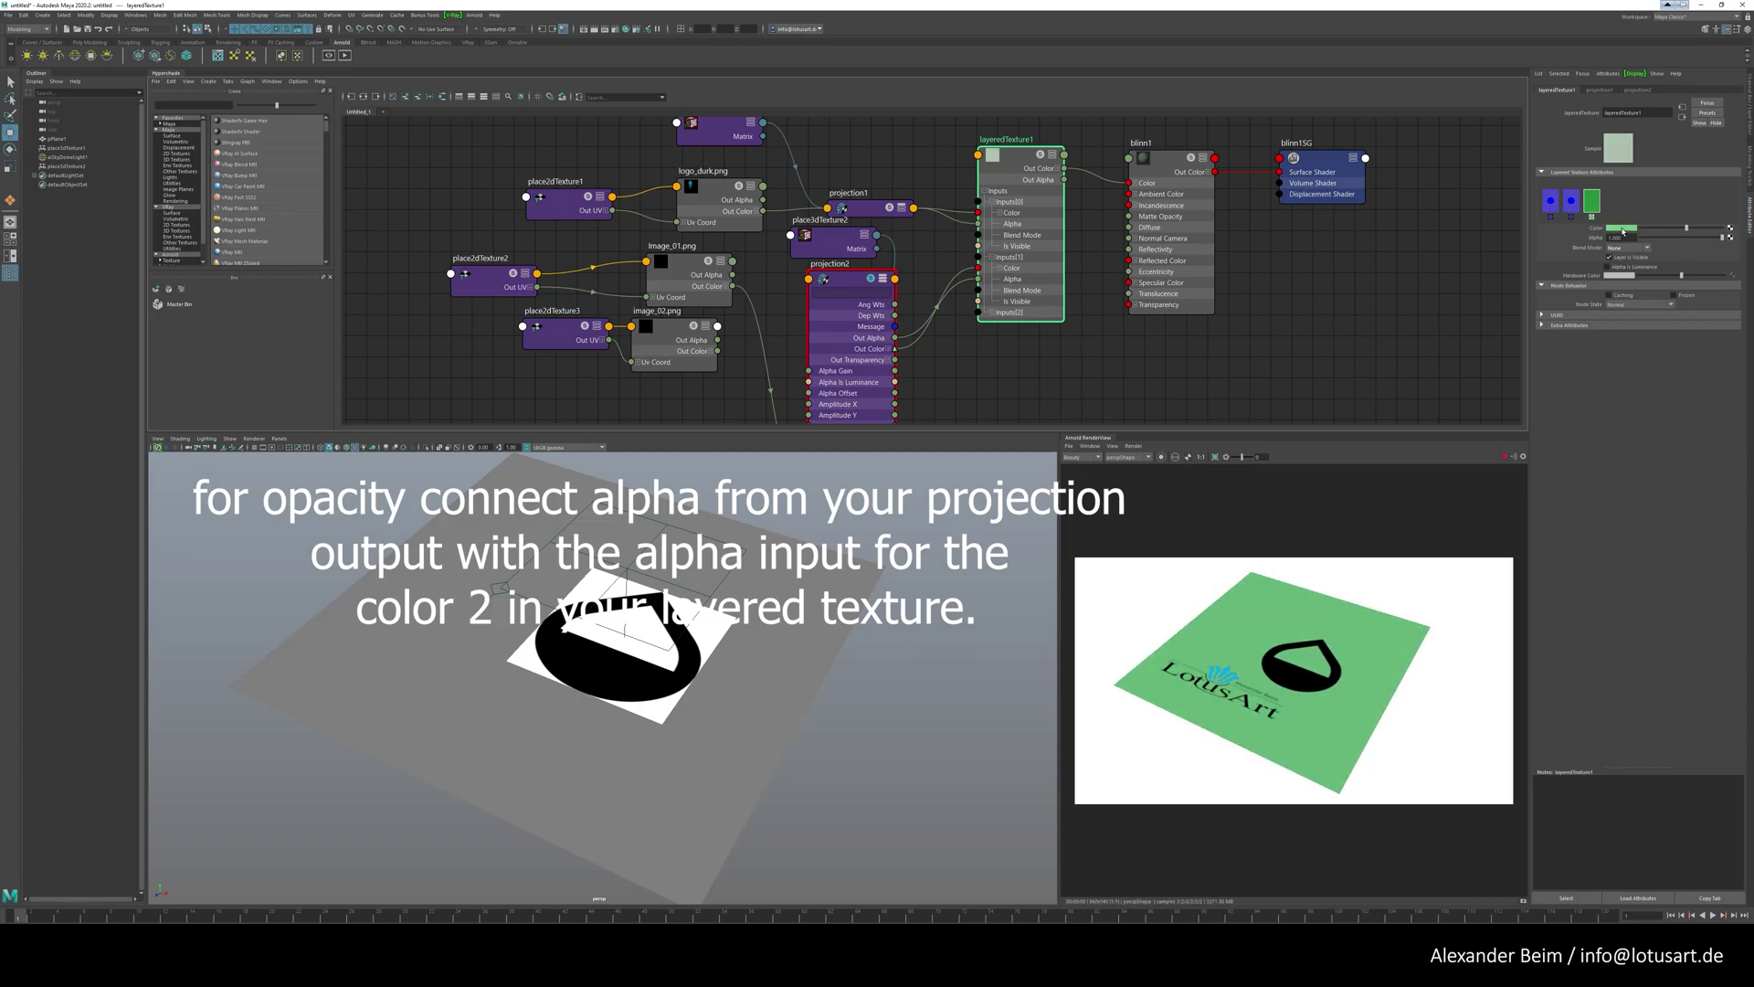
click(1623, 231)
click(1575, 223)
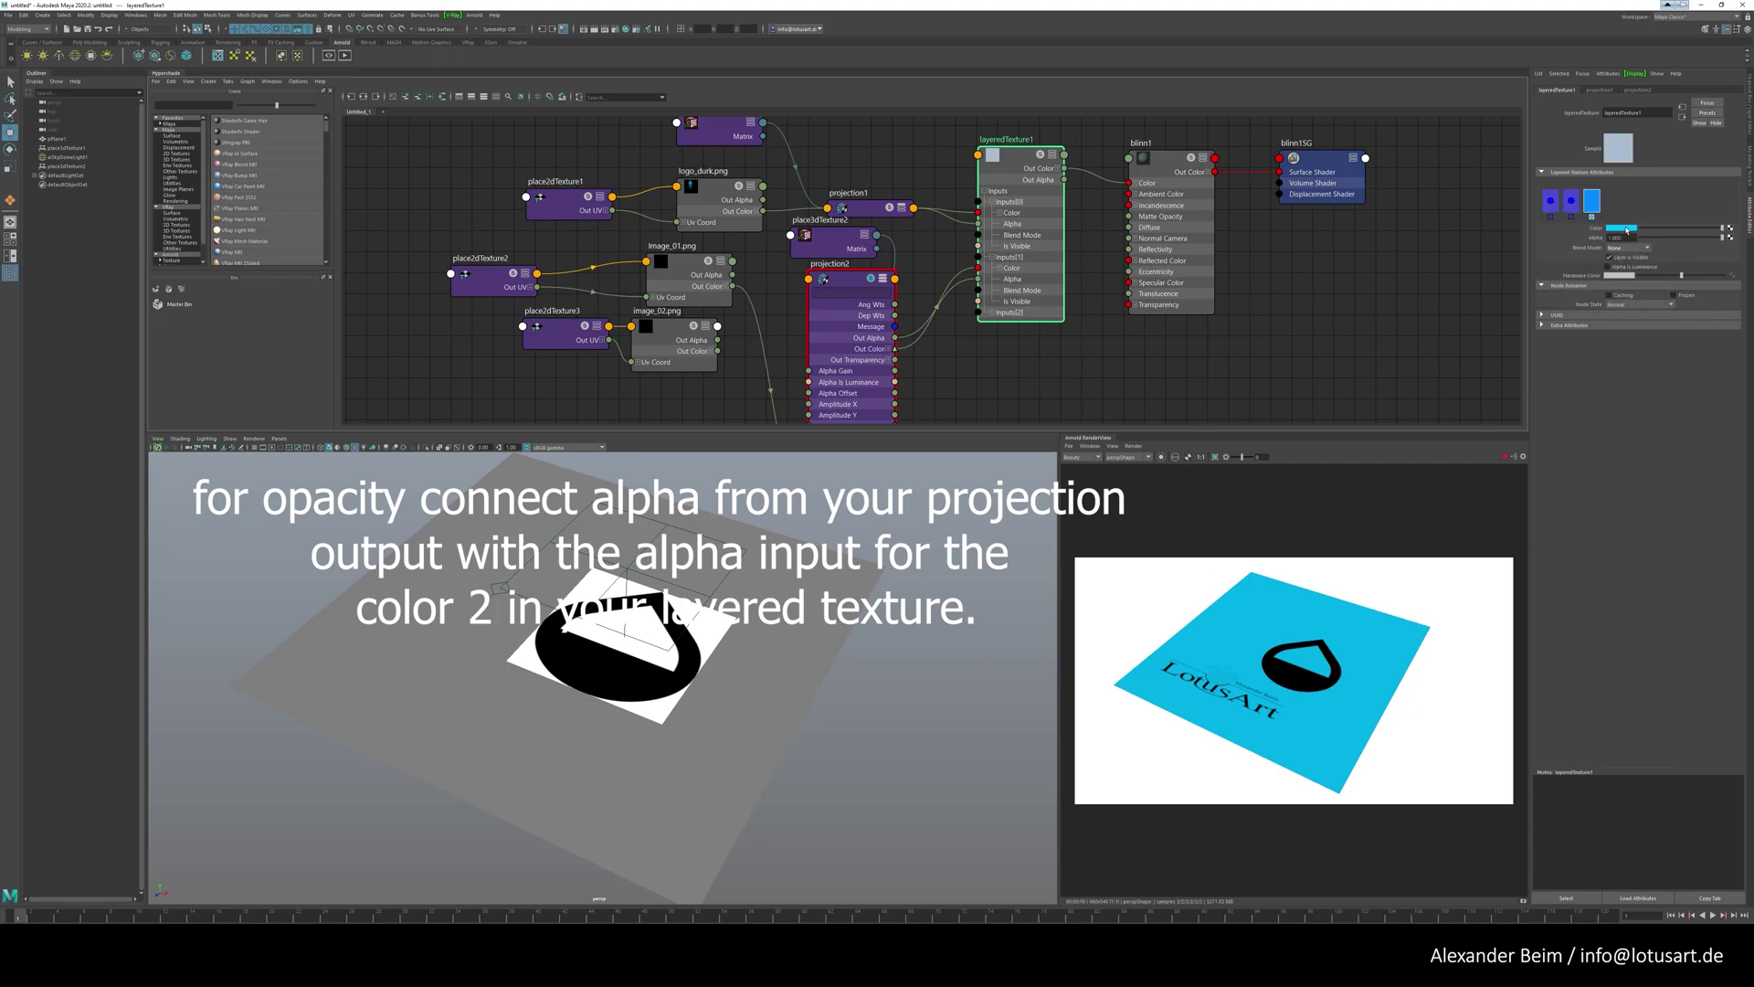
click(1626, 230)
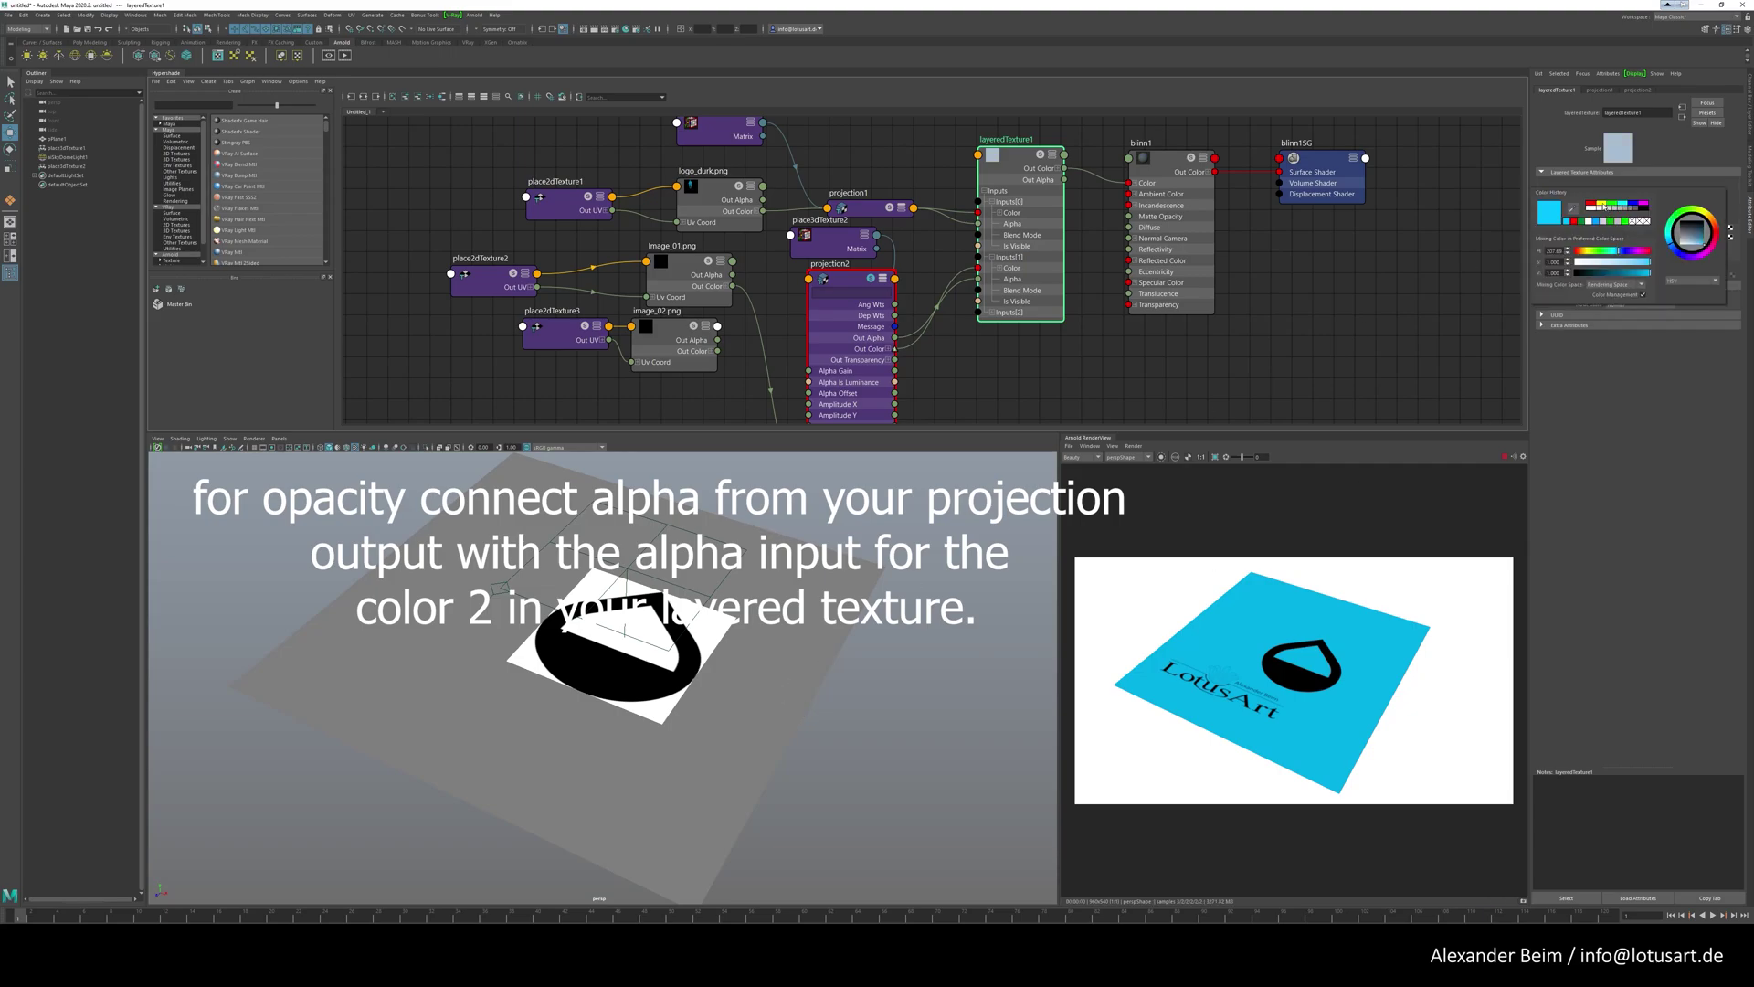
click(1602, 205)
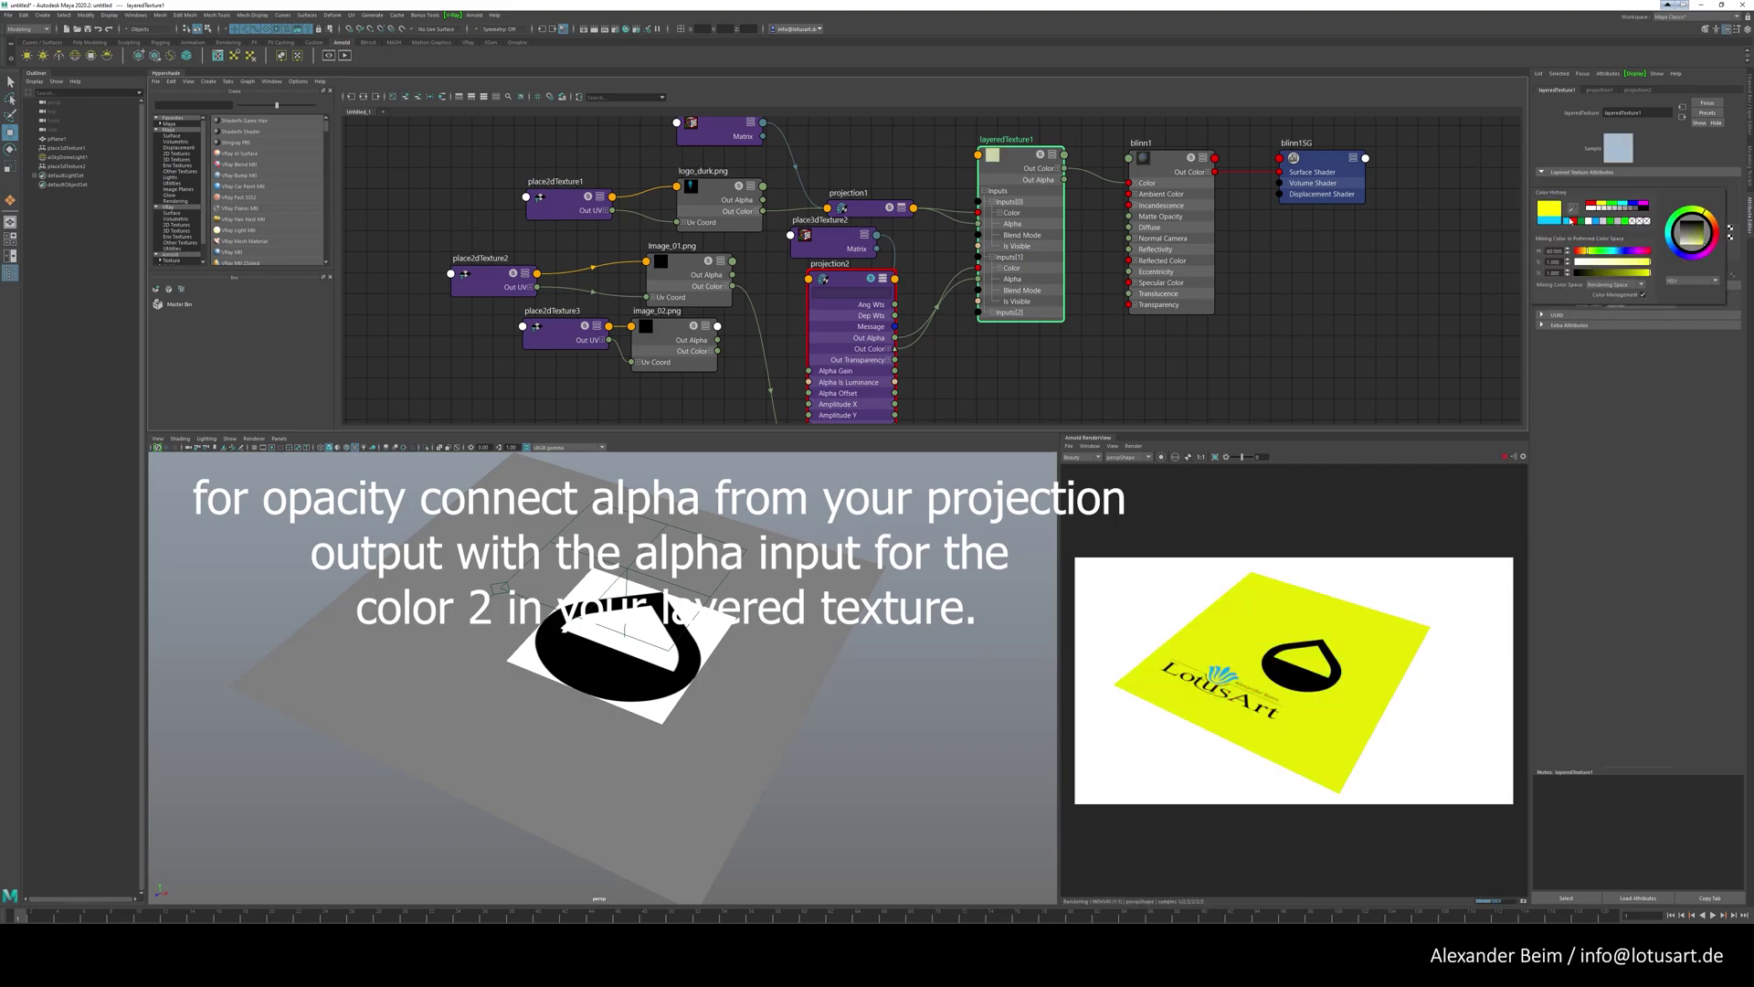
- Select the second label's 3D placement and move it across the plane to sit beside the LotusArt logo
click(713, 593)
click(663, 633)
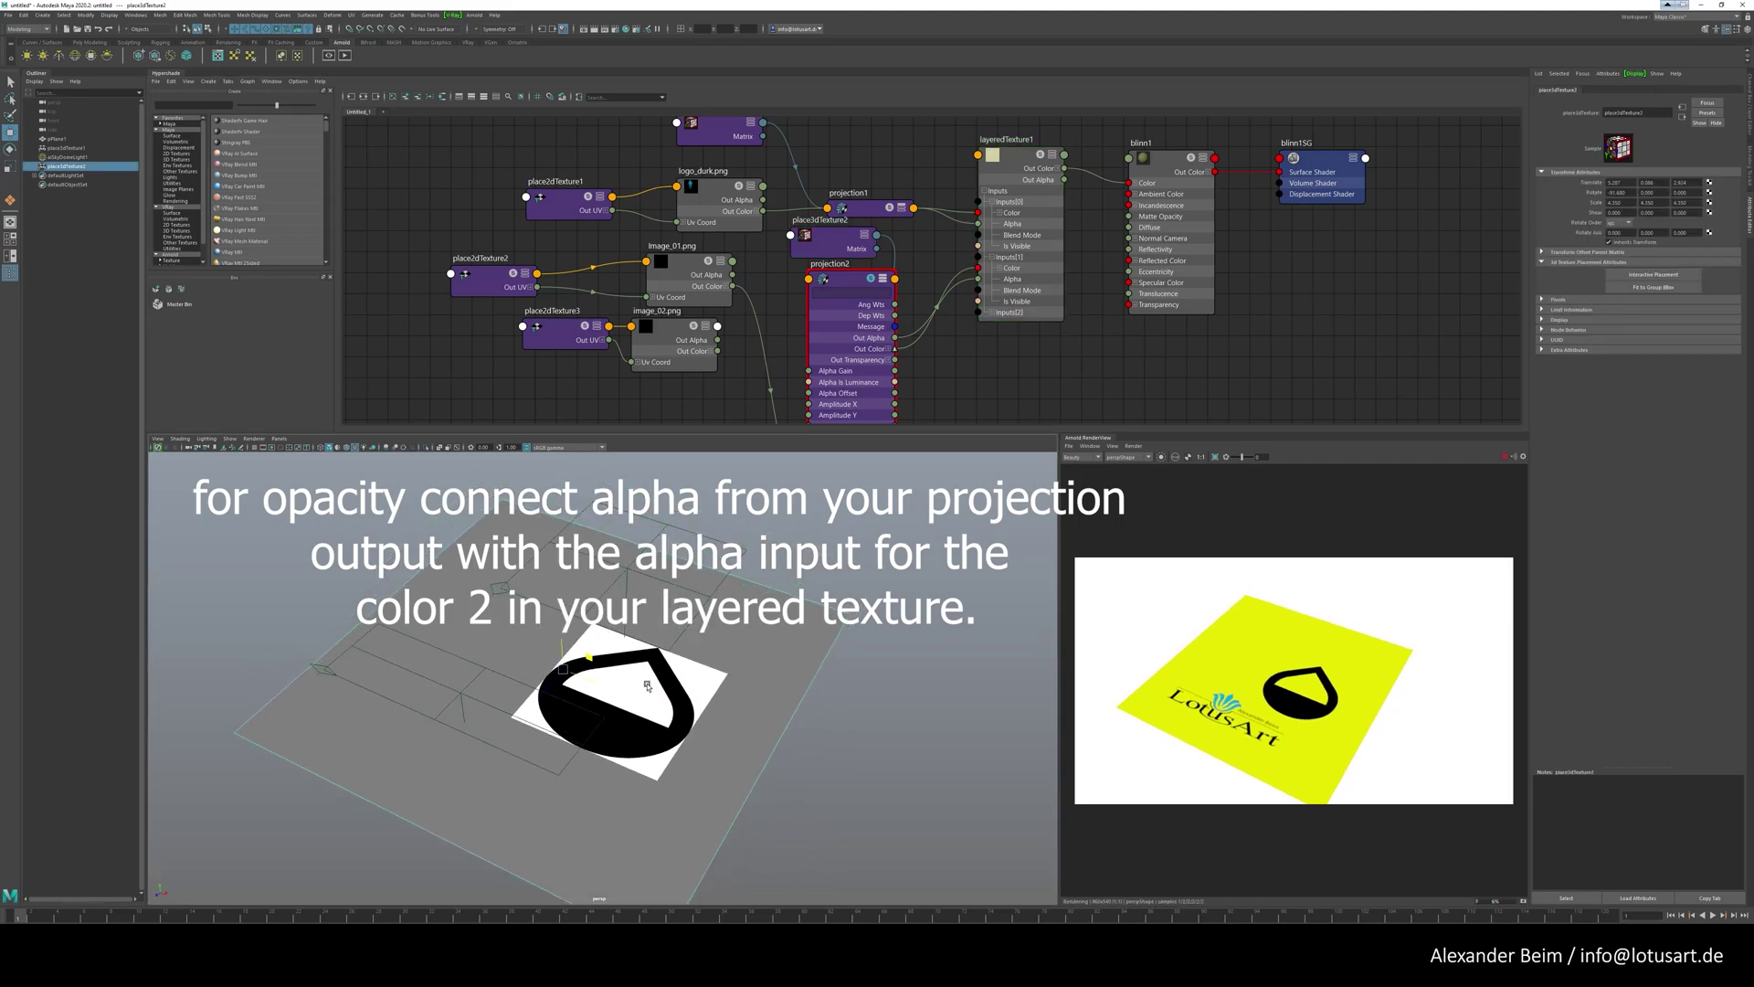
click(651, 637)
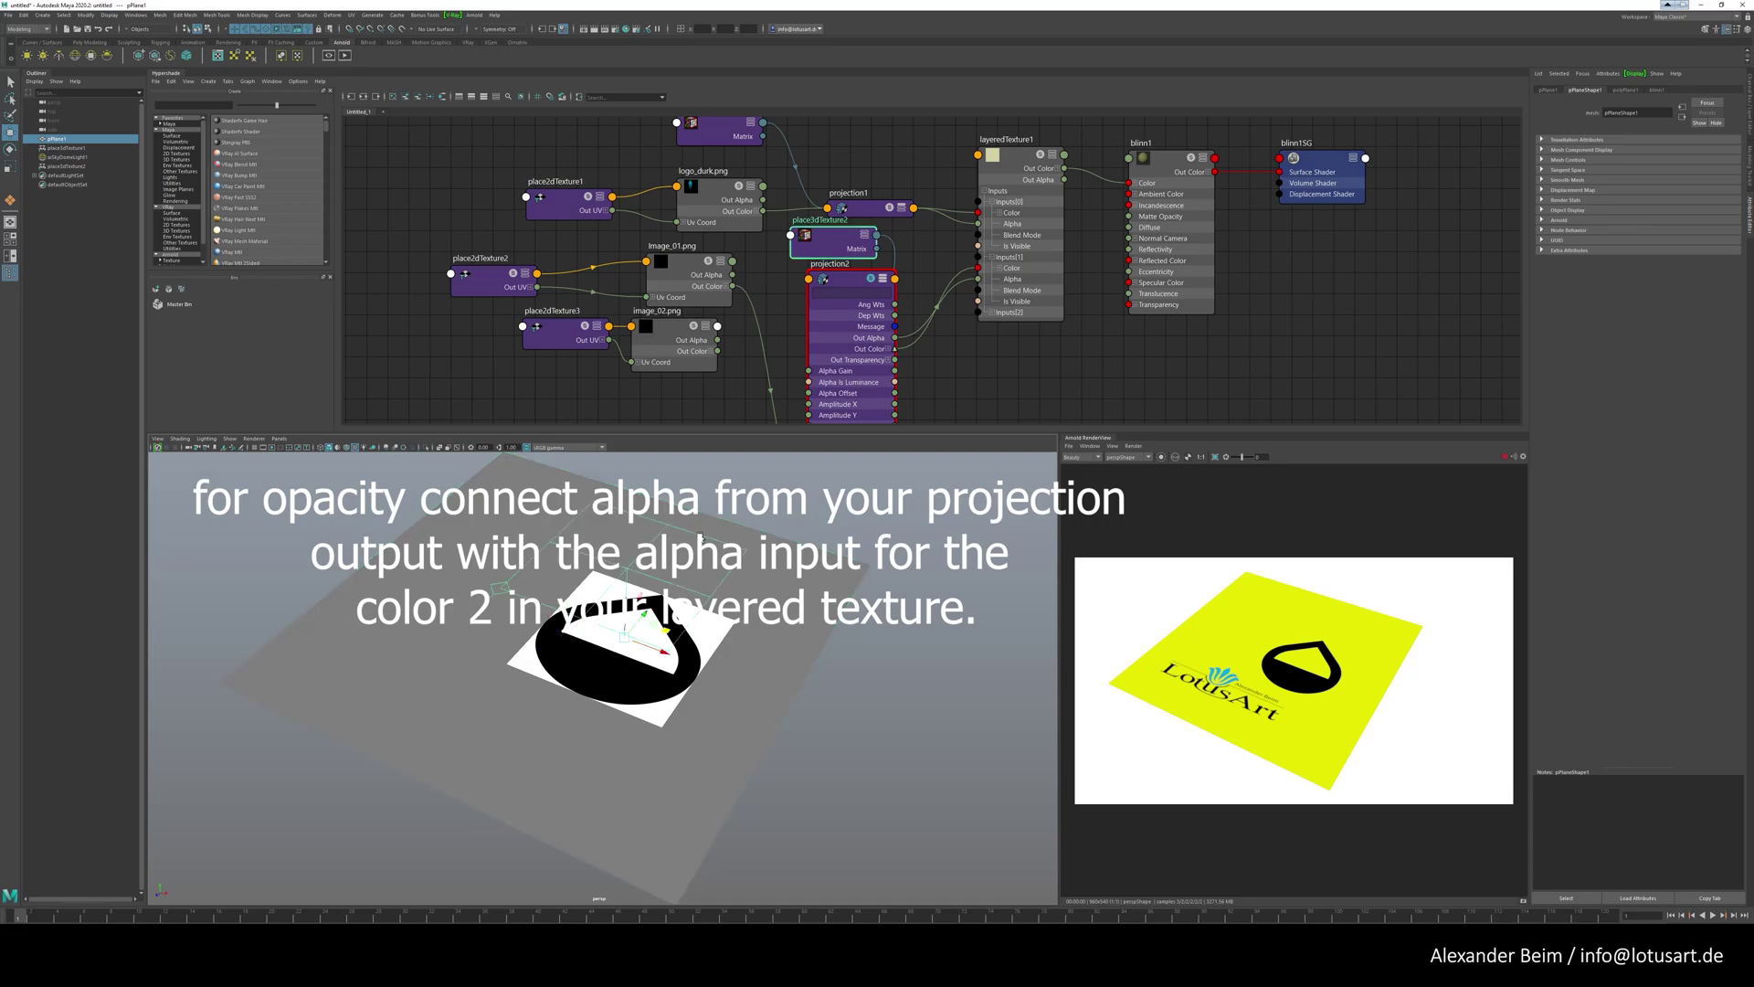
drag(666, 634, 538, 577)
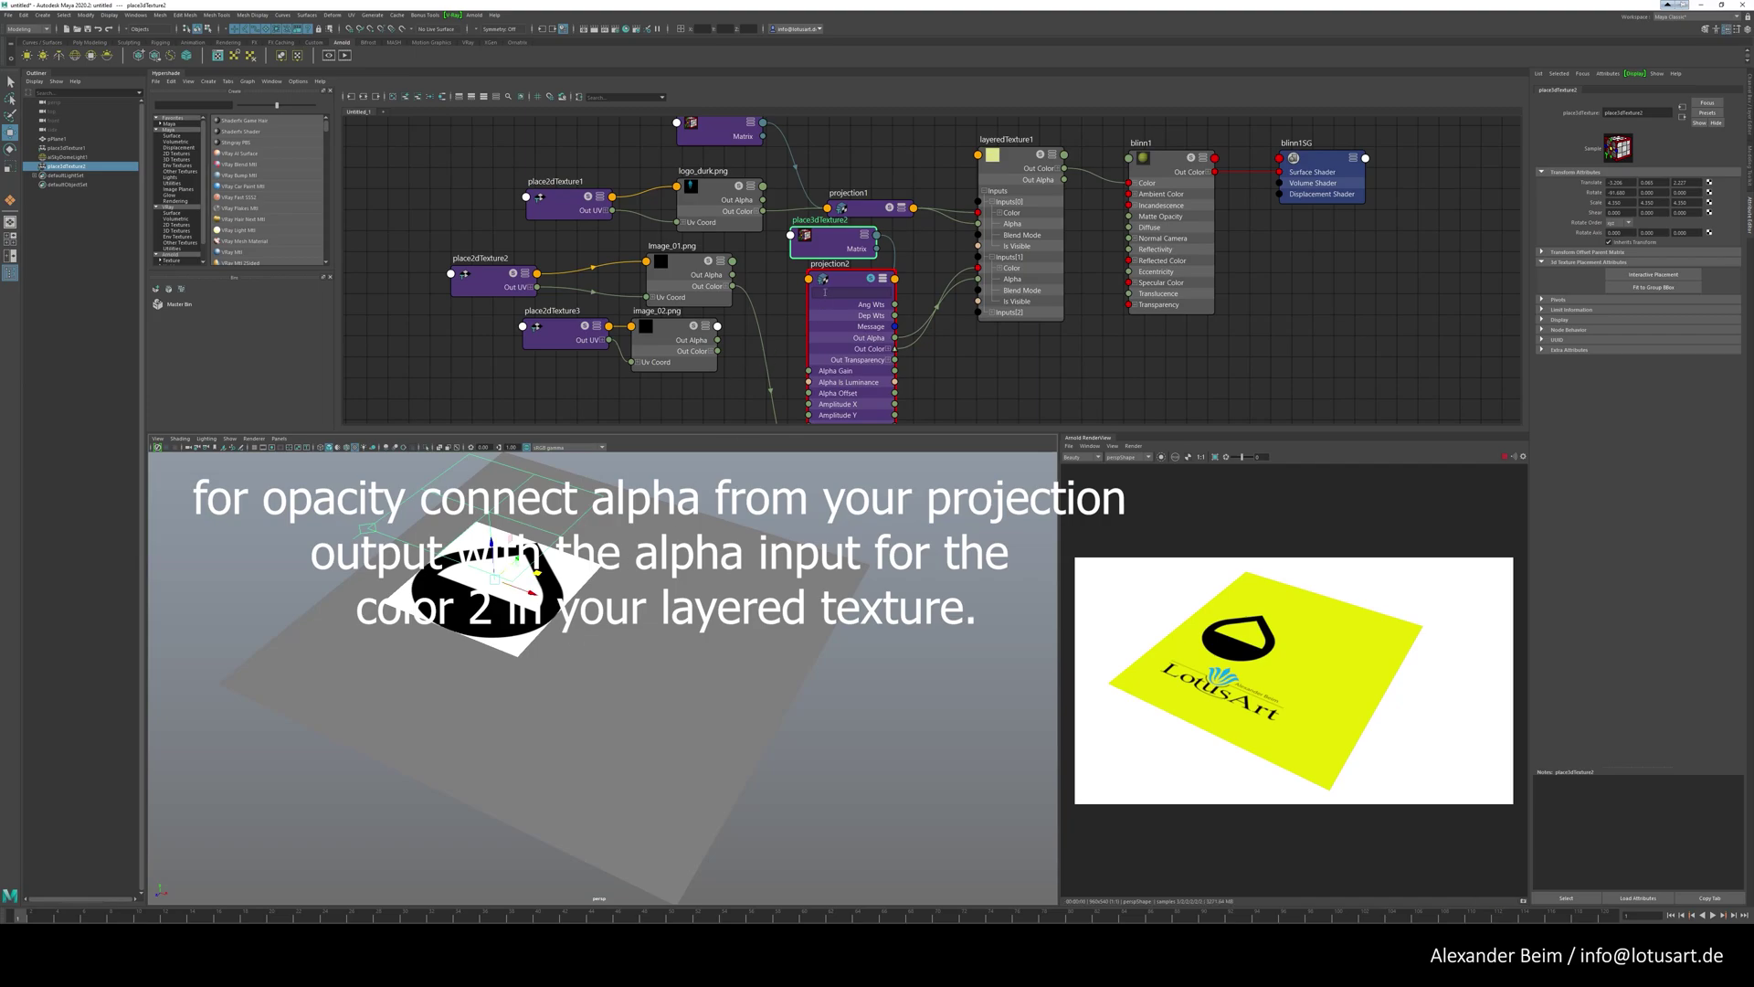
- Collapse projection2 and rearrange the graph, moving the place2dTexture3 and image_02.png pair and the layered texture lower
click(827, 289)
key(1)
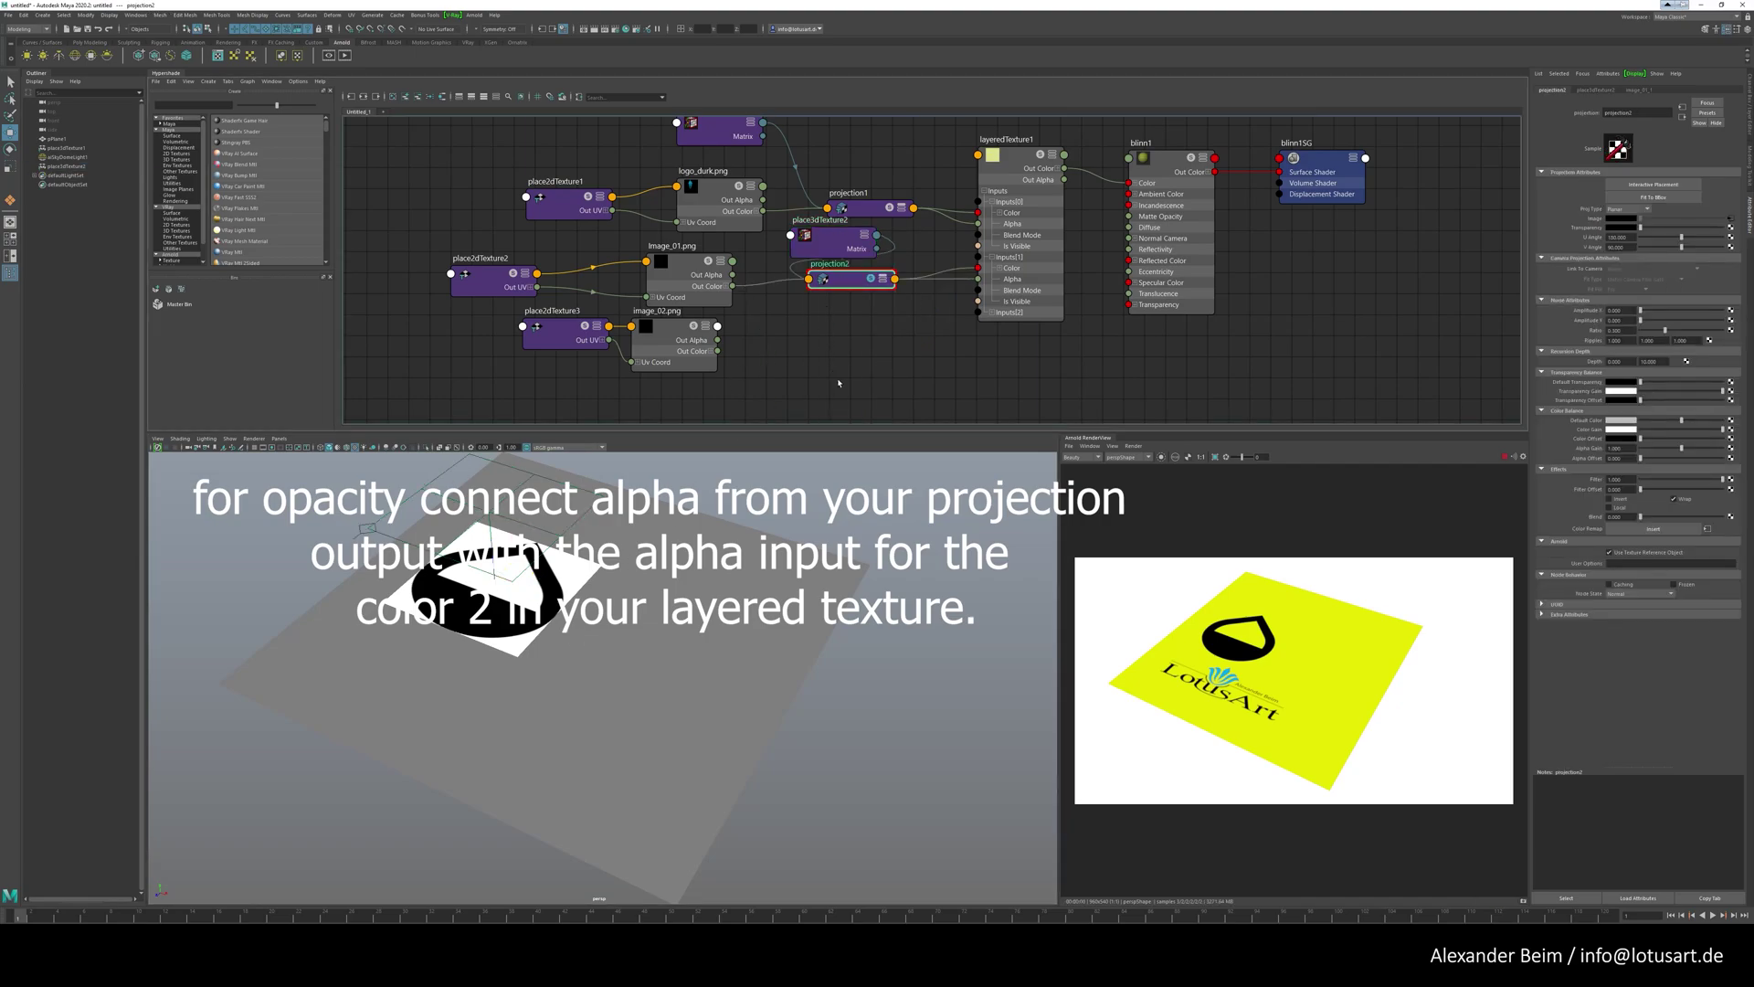
alt+middle_drag(839, 382, 824, 337)
drag(616, 314, 690, 344)
alt+middle_drag(1007, 345, 991, 386)
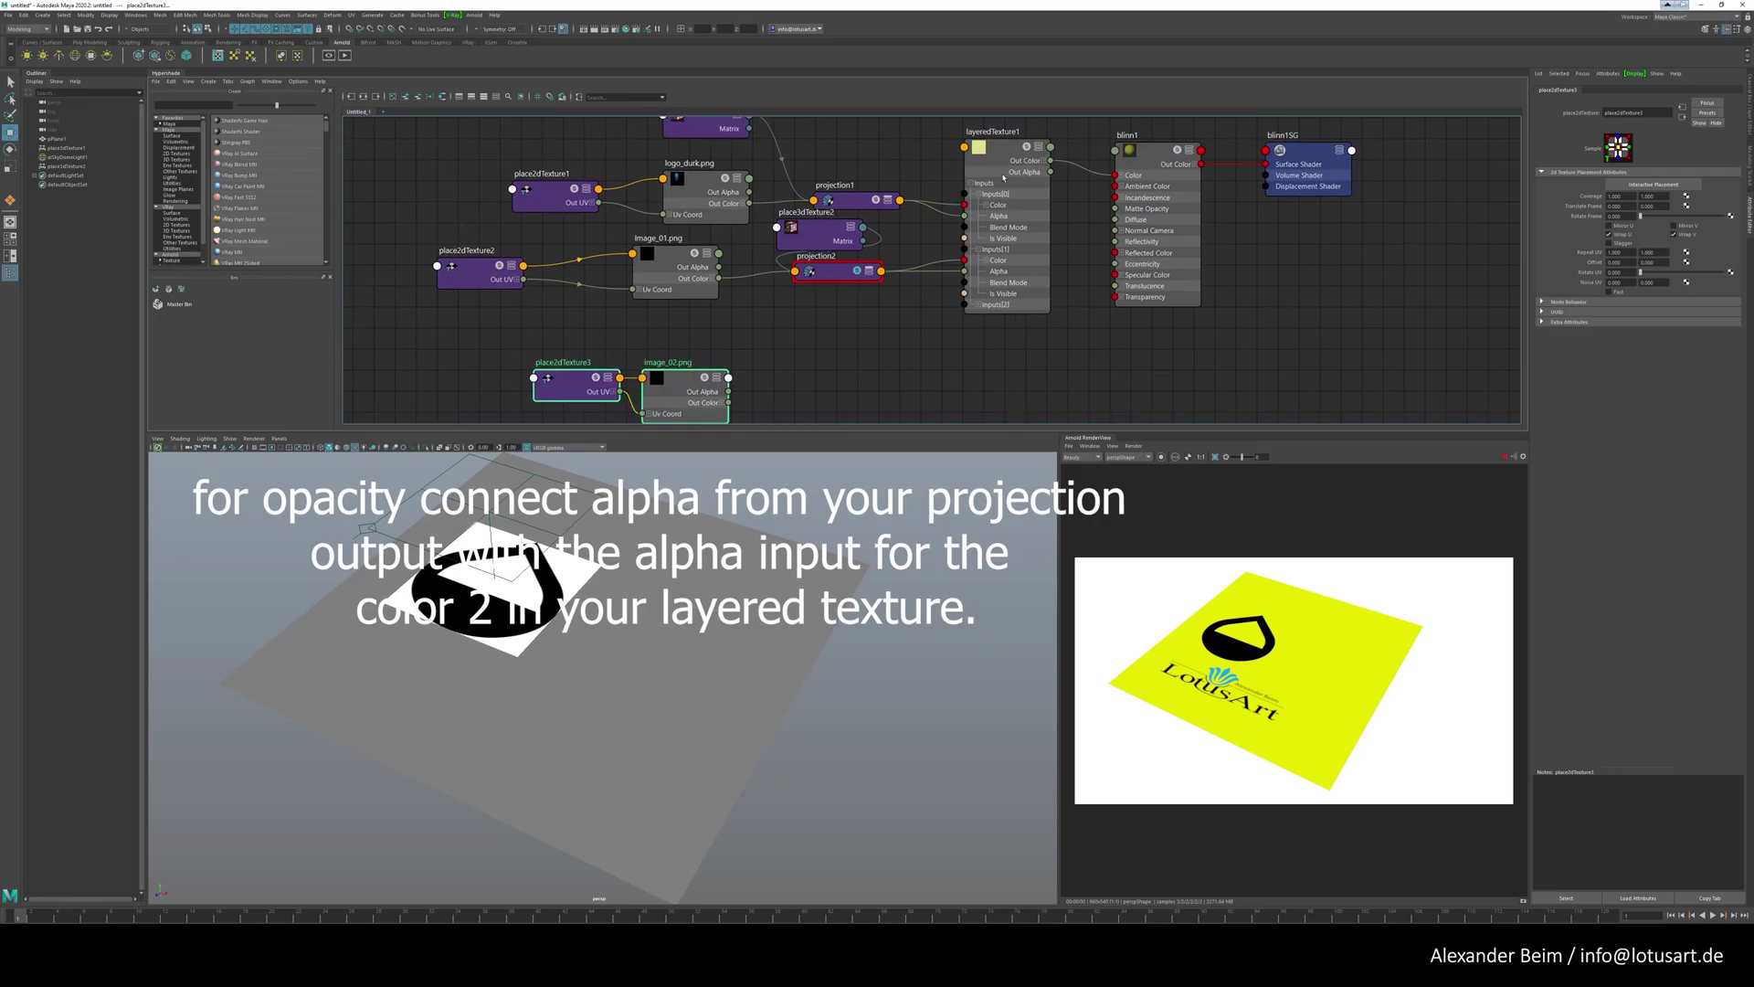
drag(1009, 174, 946, 301)
- Set the yellow layer's blend mode to Over and map its color with a file texture created as projection
alt+middle_drag(722, 346, 752, 231)
alt+right_drag(752, 231, 829, 255)
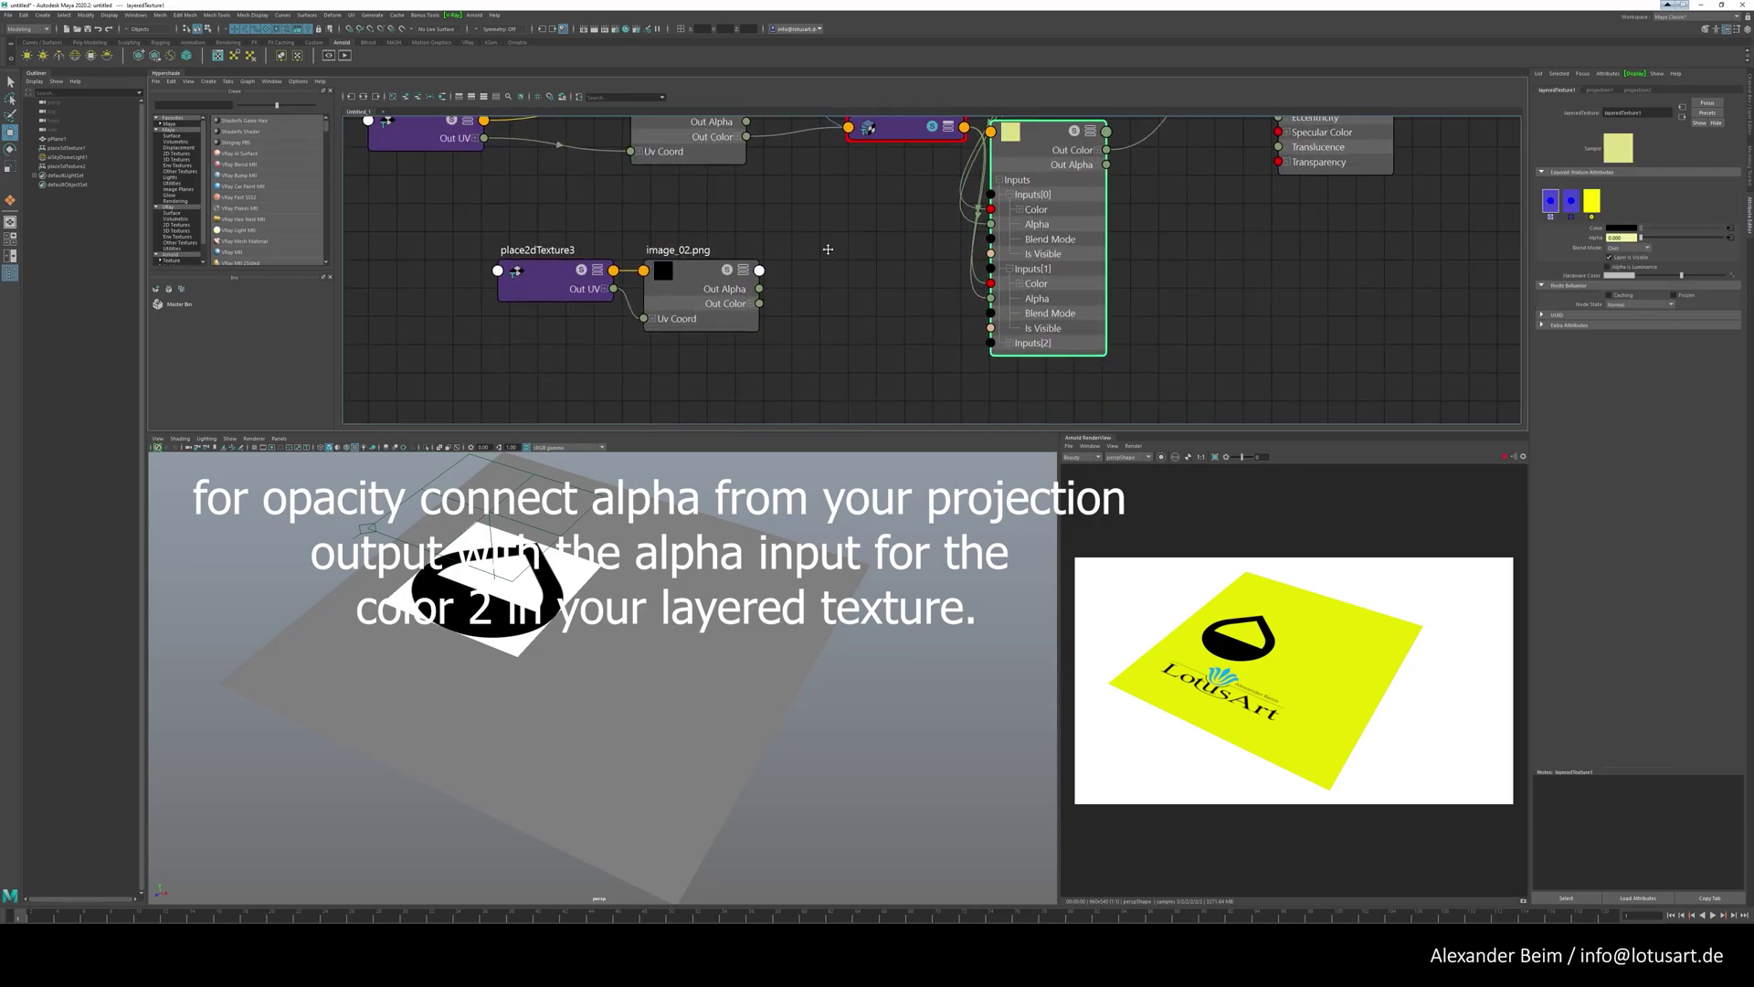
alt+middle_drag(830, 255, 795, 271)
click(1591, 203)
click(1628, 247)
click(1627, 259)
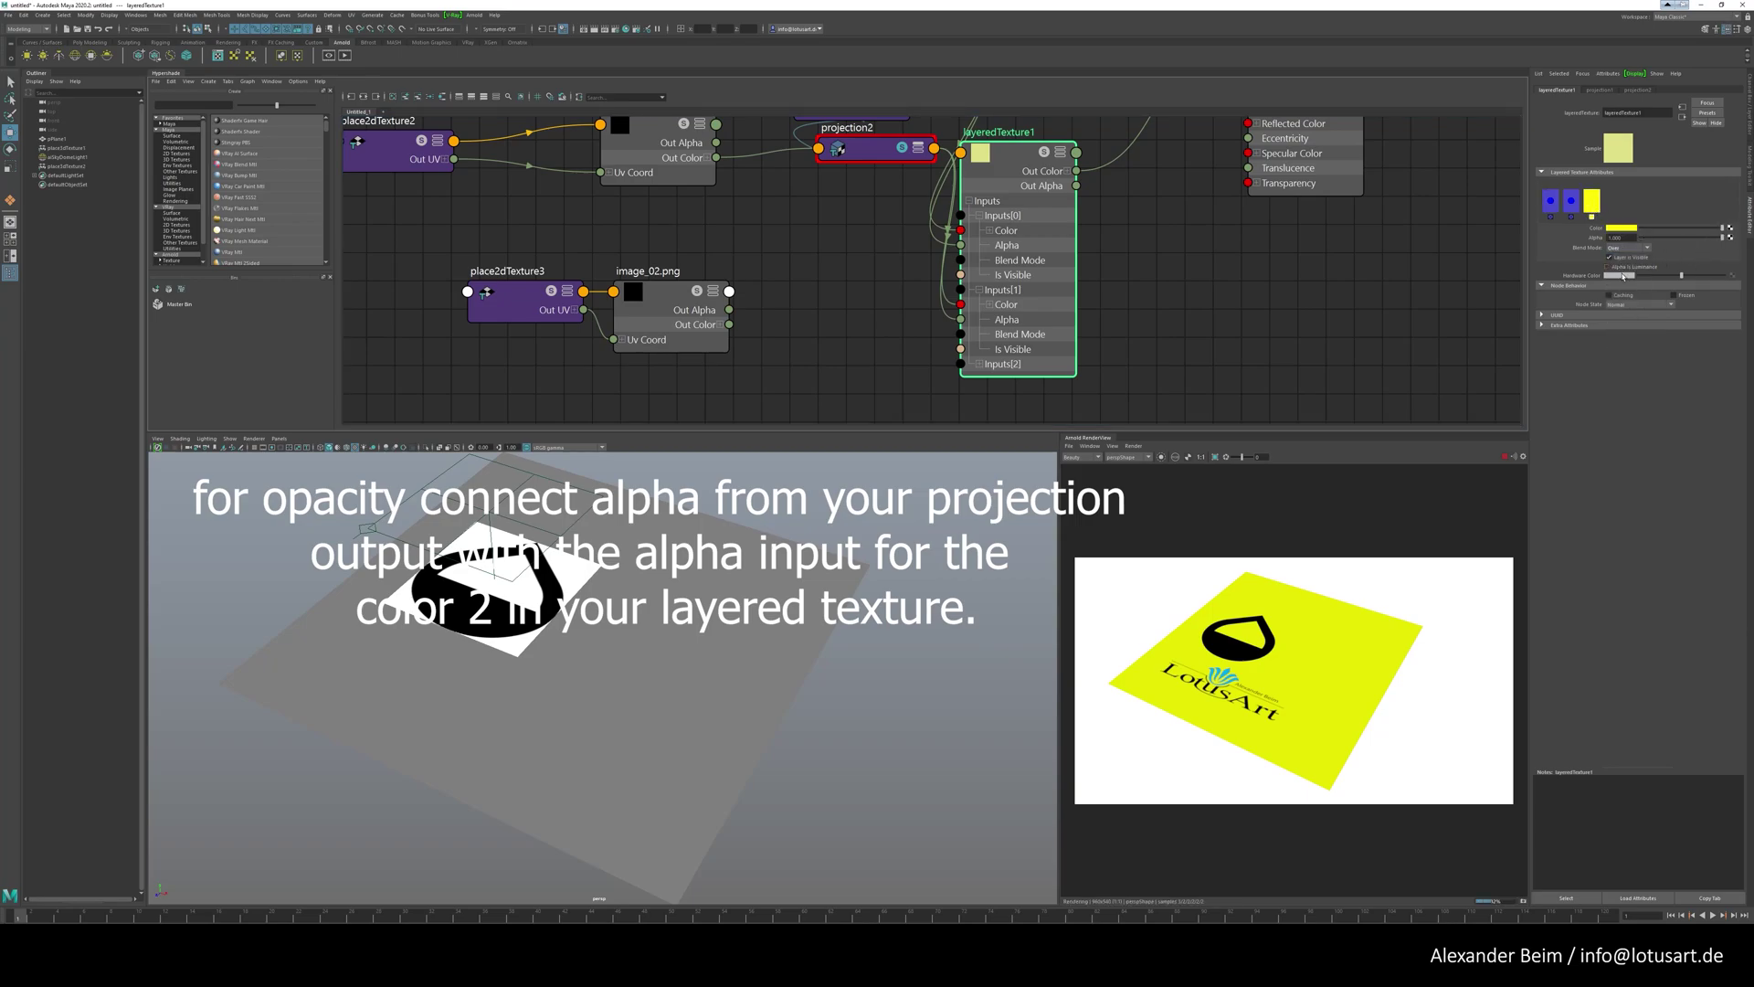
click(1725, 230)
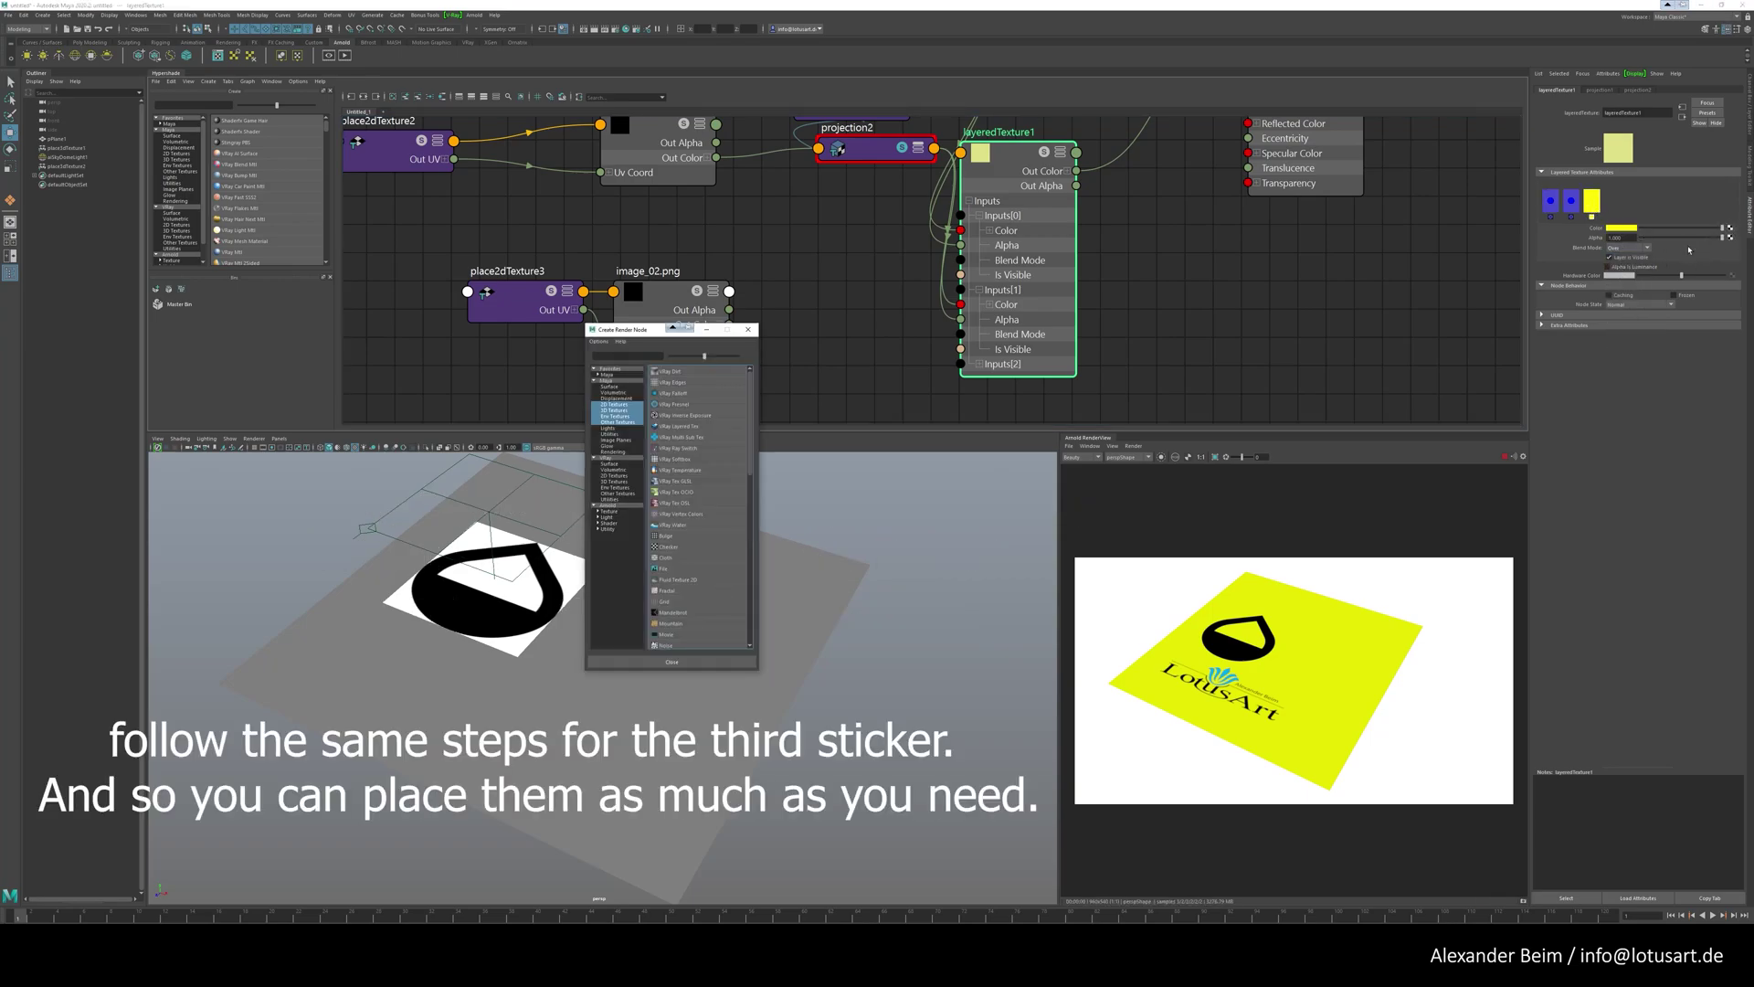
click(663, 568)
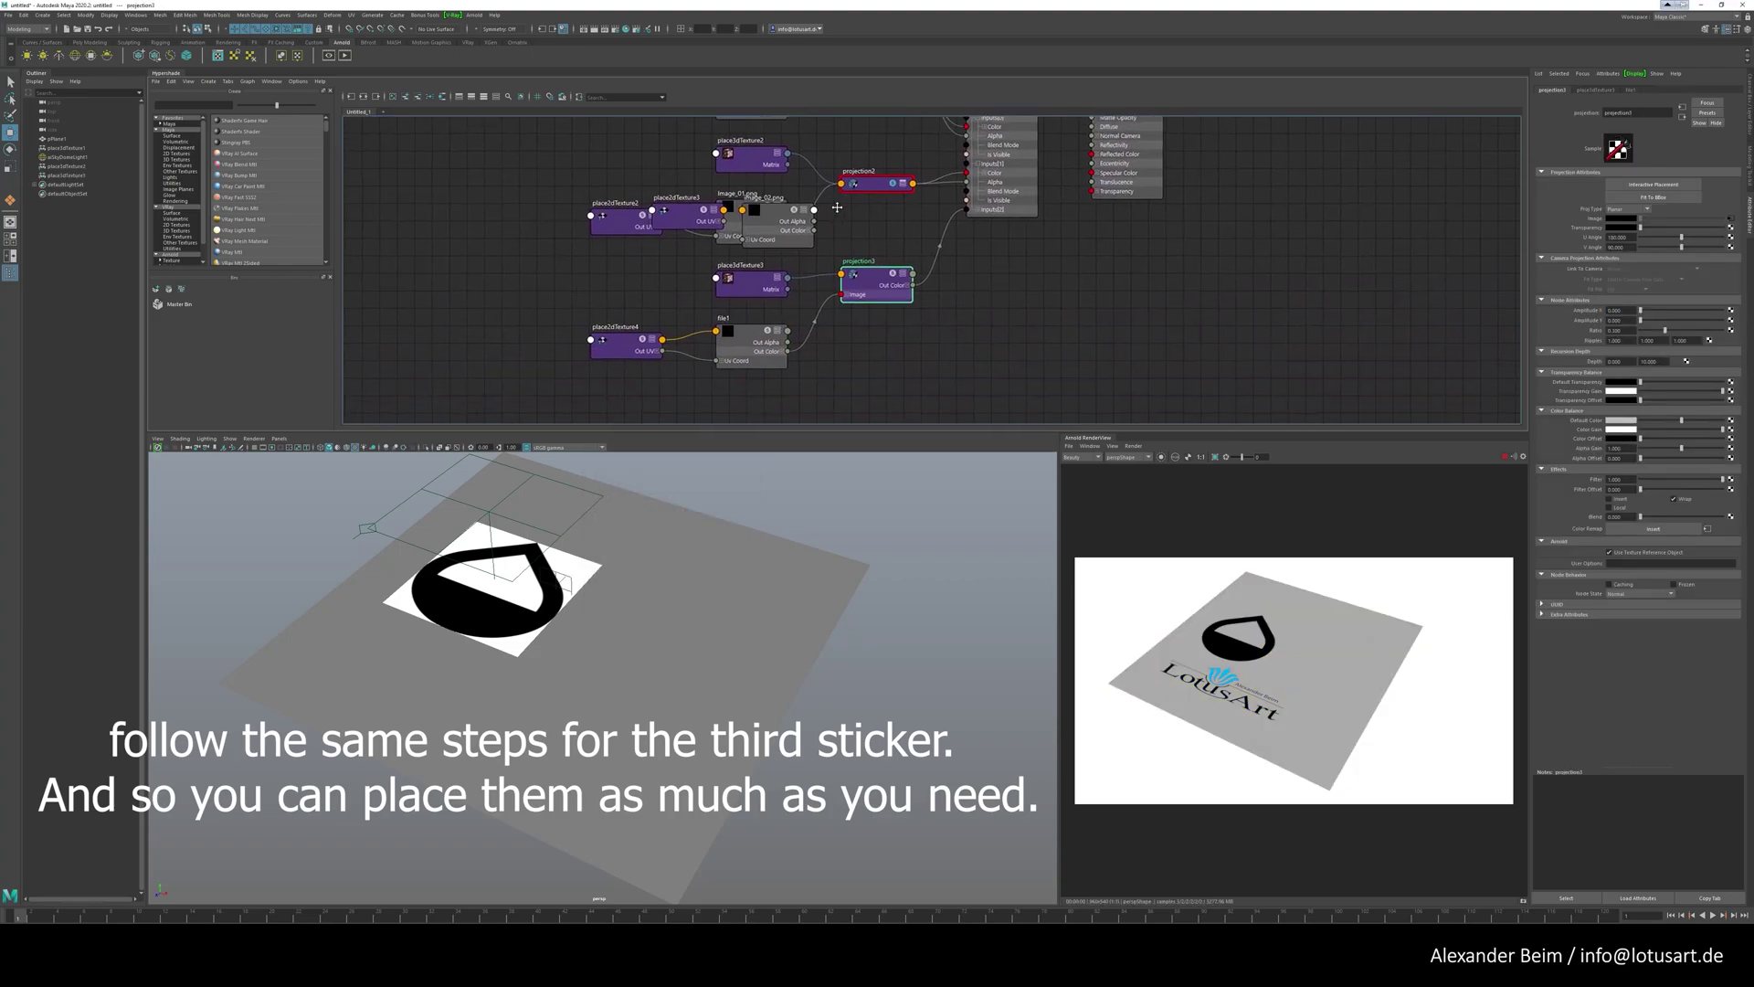
- Replace projection3's default file and 2D placement nodes with image_02.png as its image, and solo projection3 in the viewport
drag(742, 389, 742, 383)
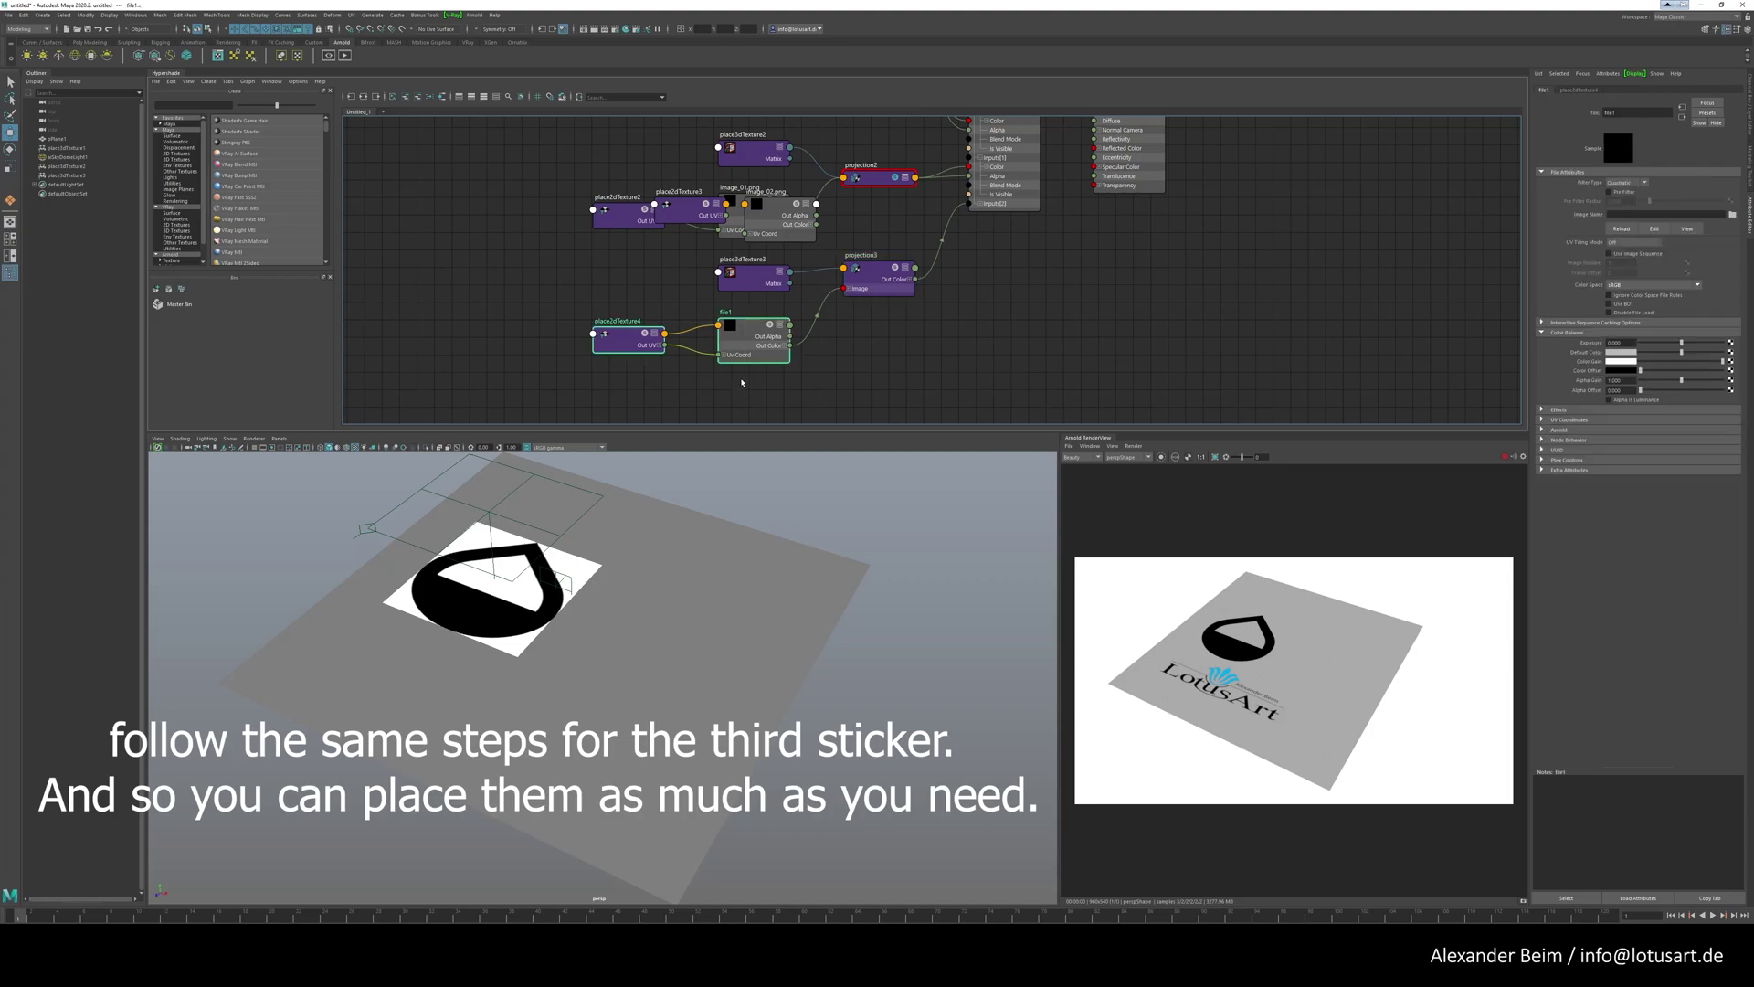
key(Delete)
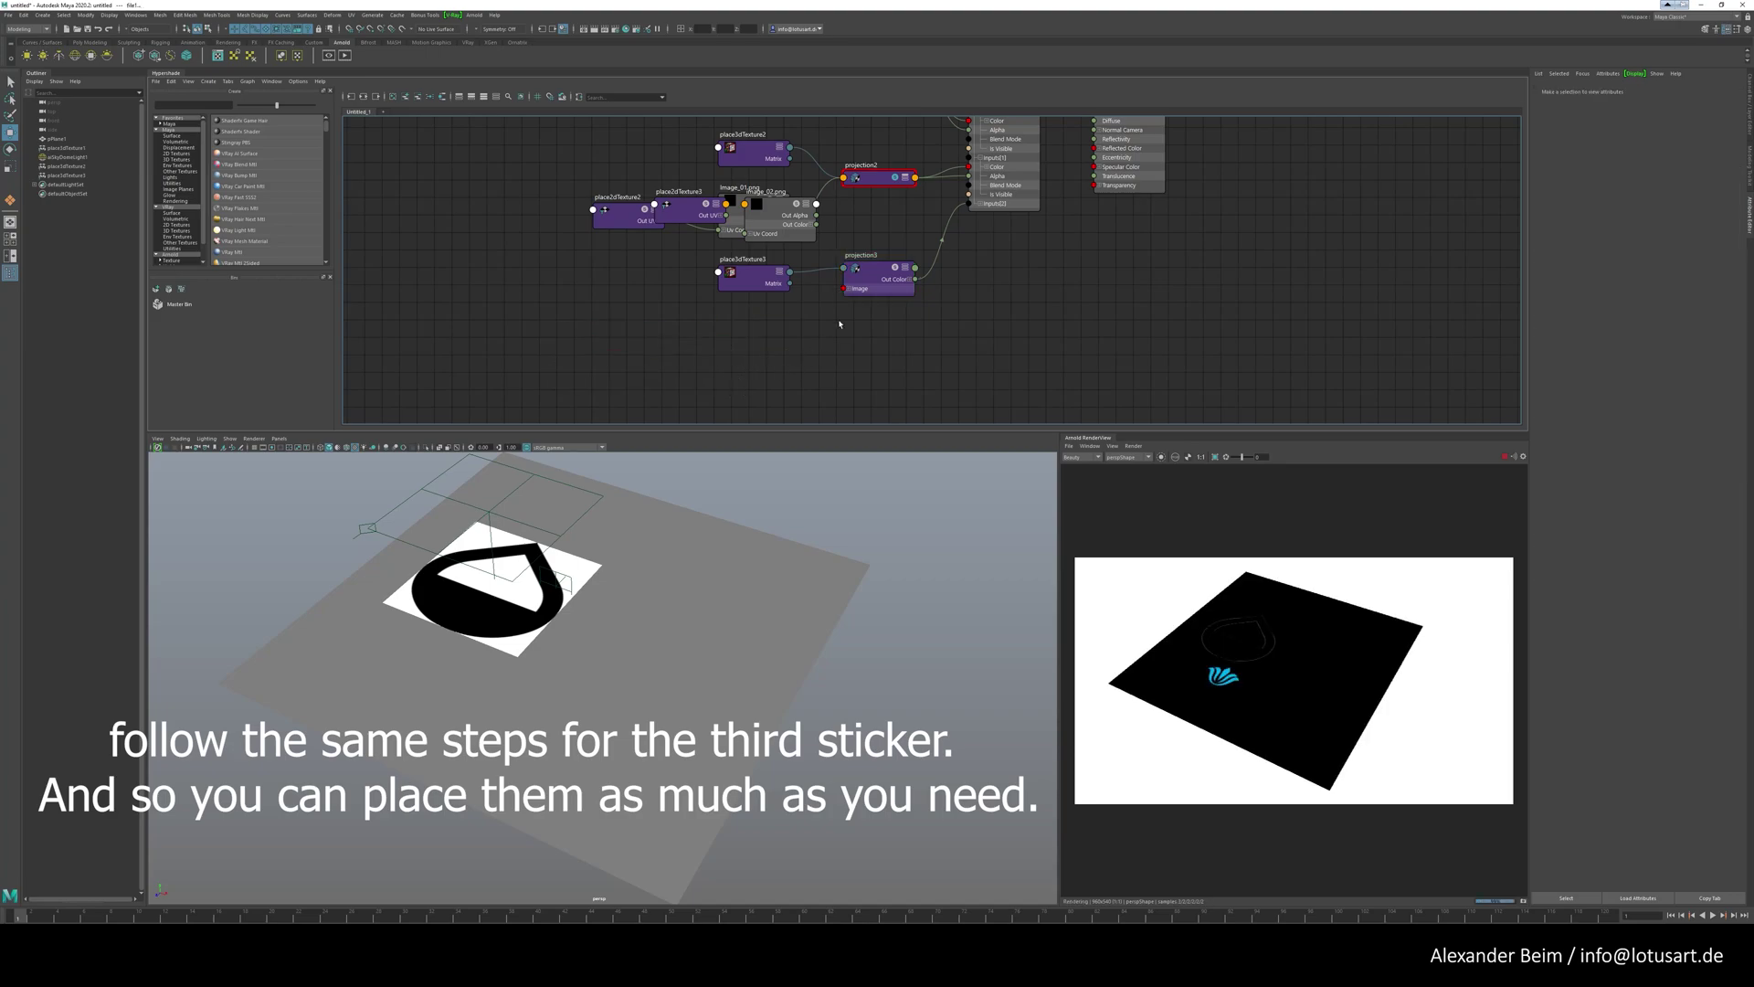
click(877, 275)
drag(877, 274, 904, 258)
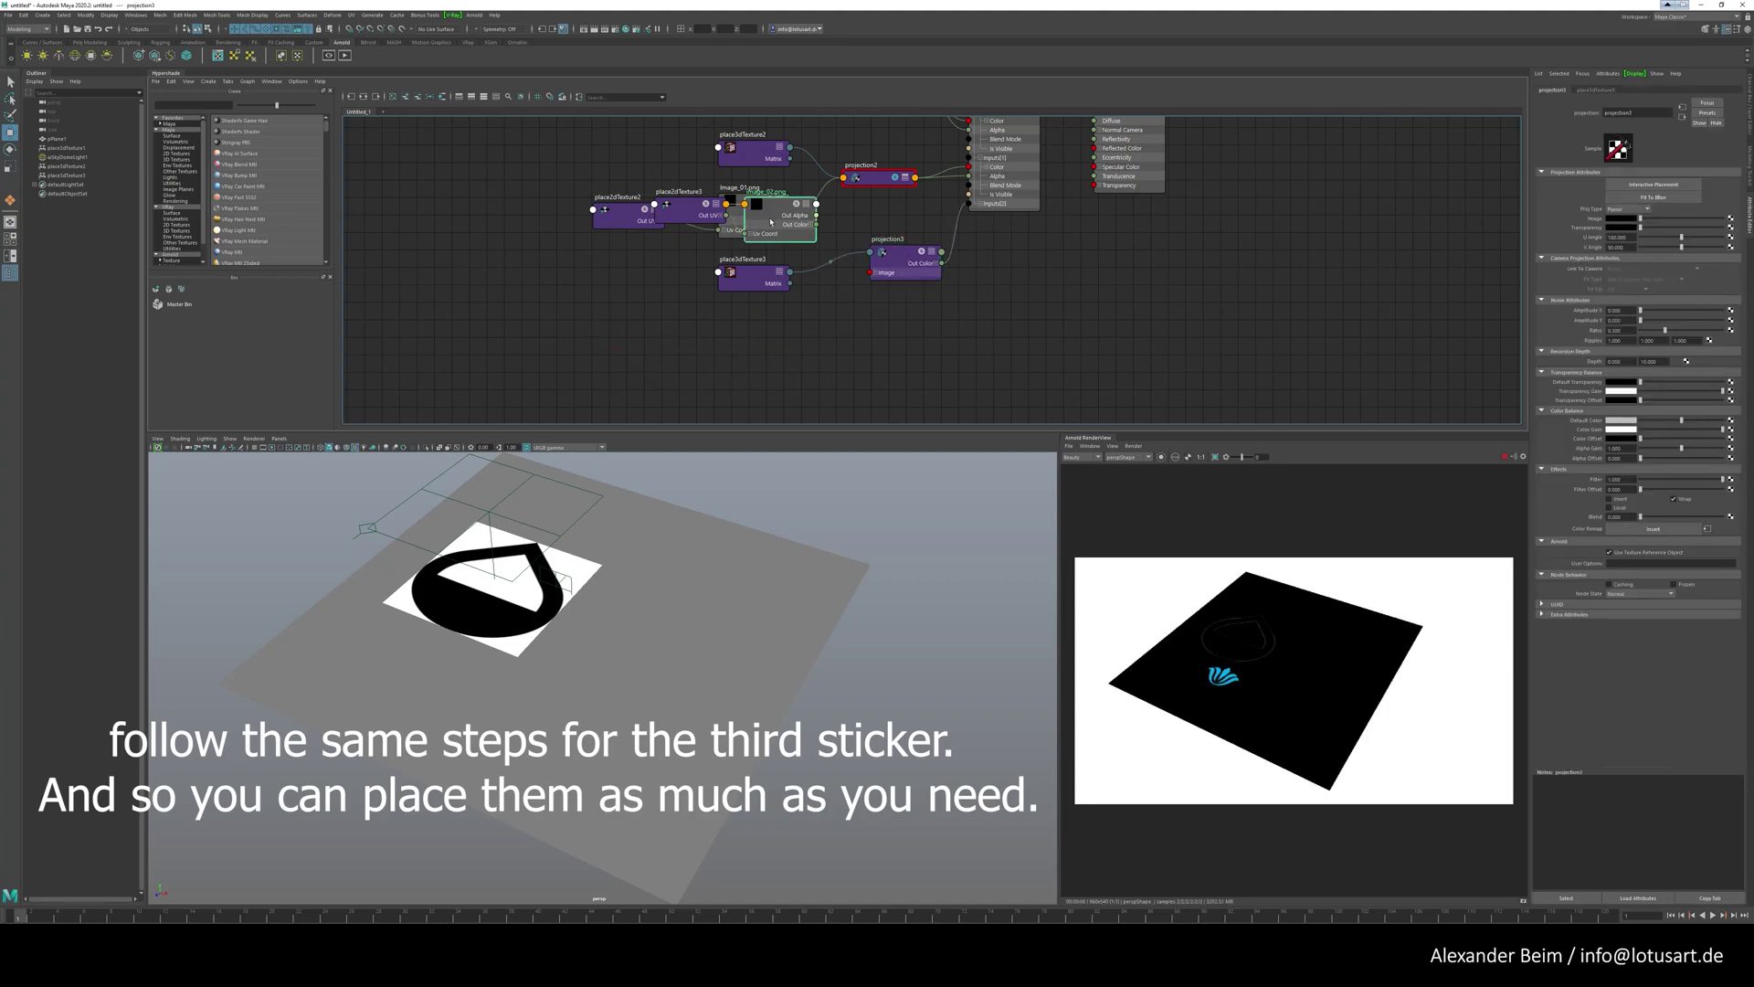
drag(745, 225, 703, 366)
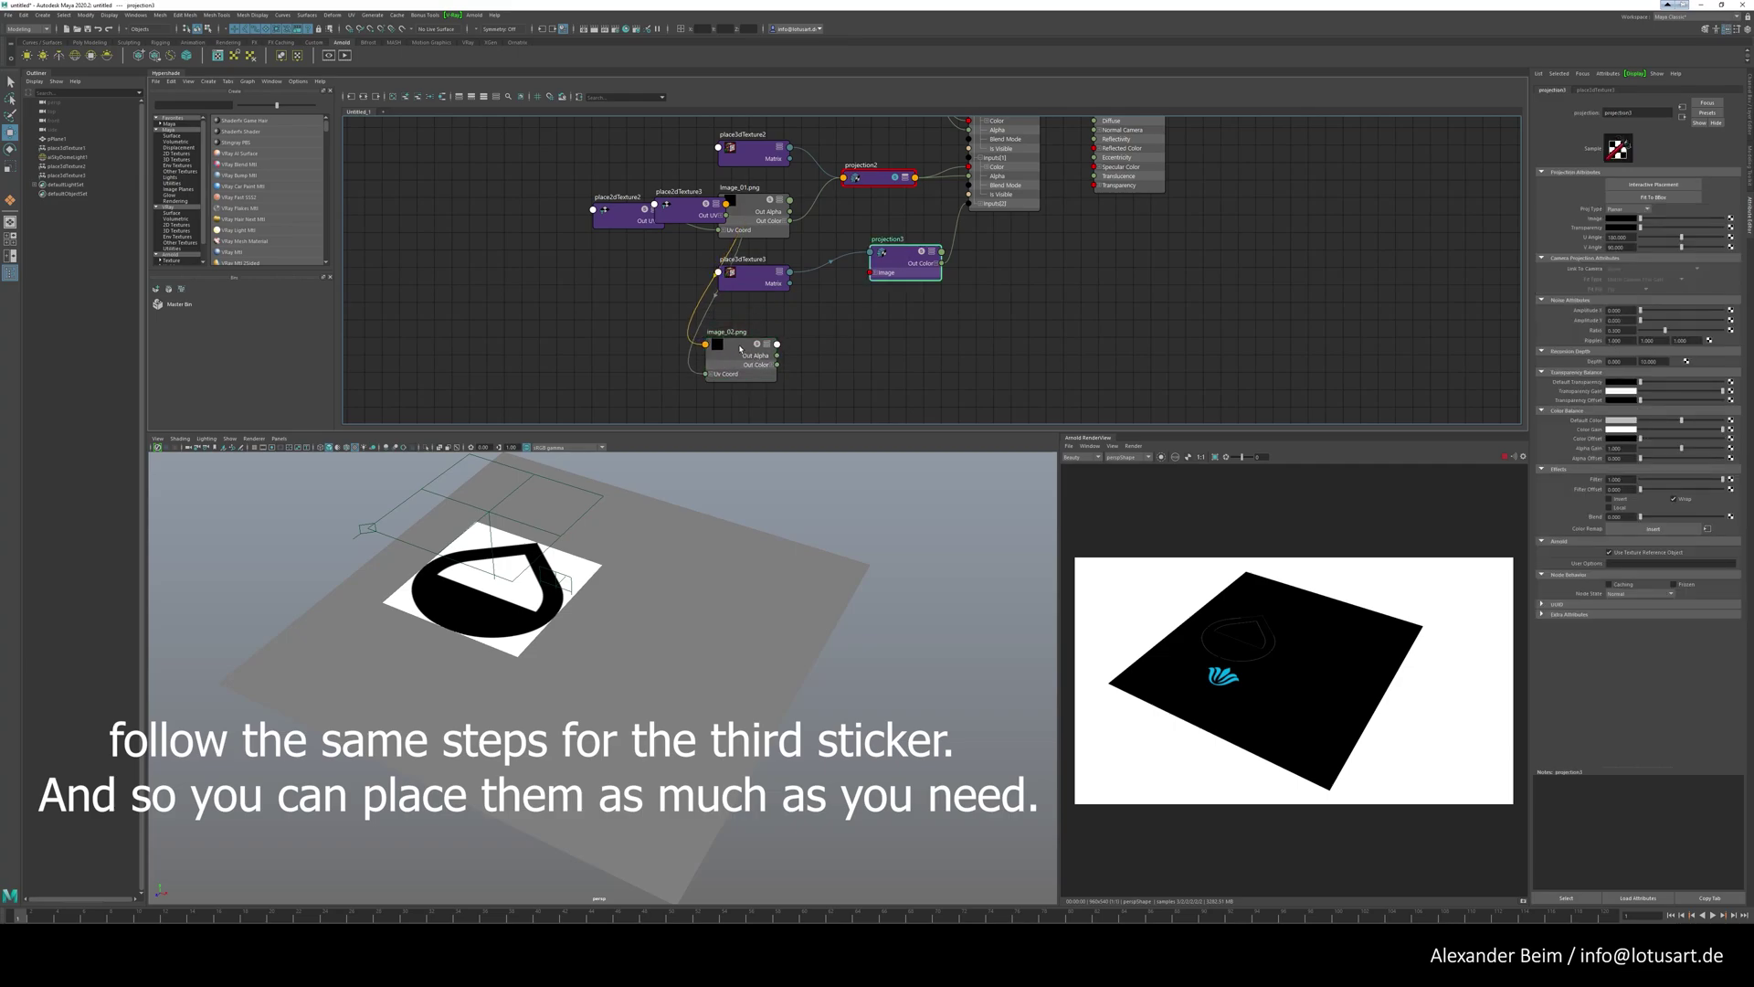
middle_drag(1581, 224, 1588, 219)
click(923, 254)
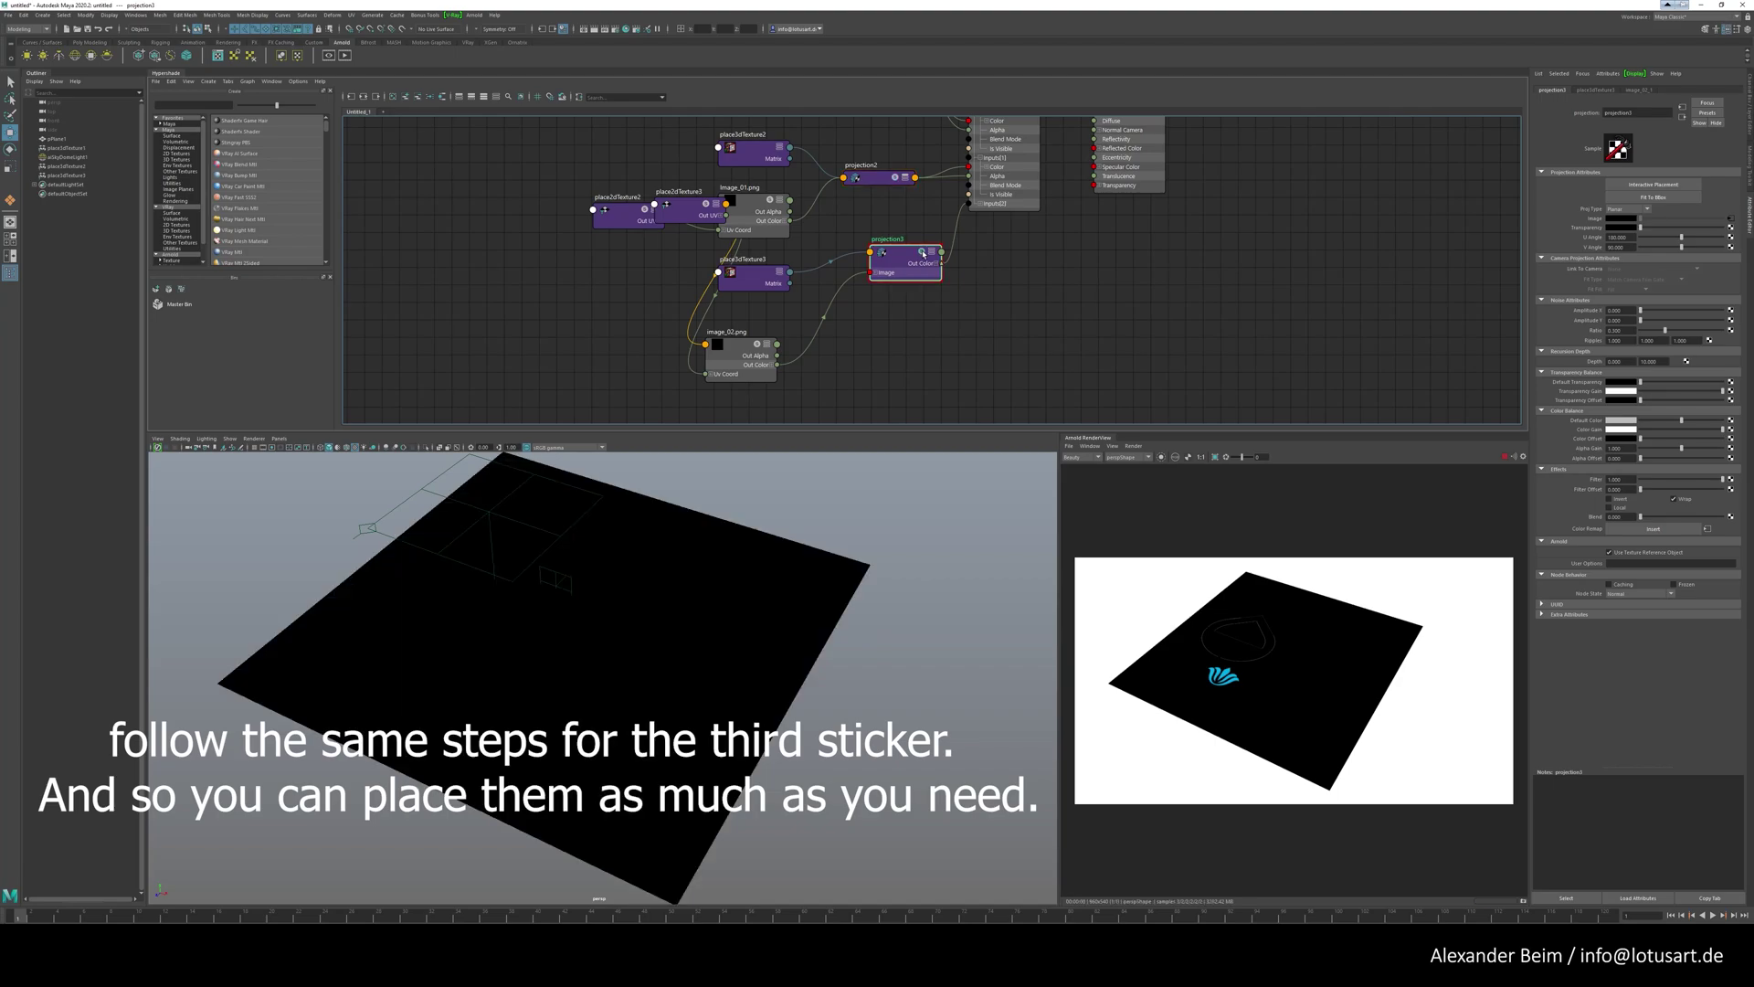
- Arrange image_02.png and place2dTexture3 beside projection3, and turn off Wrap U and Wrap V in place2dTexture3
drag(748, 363, 754, 350)
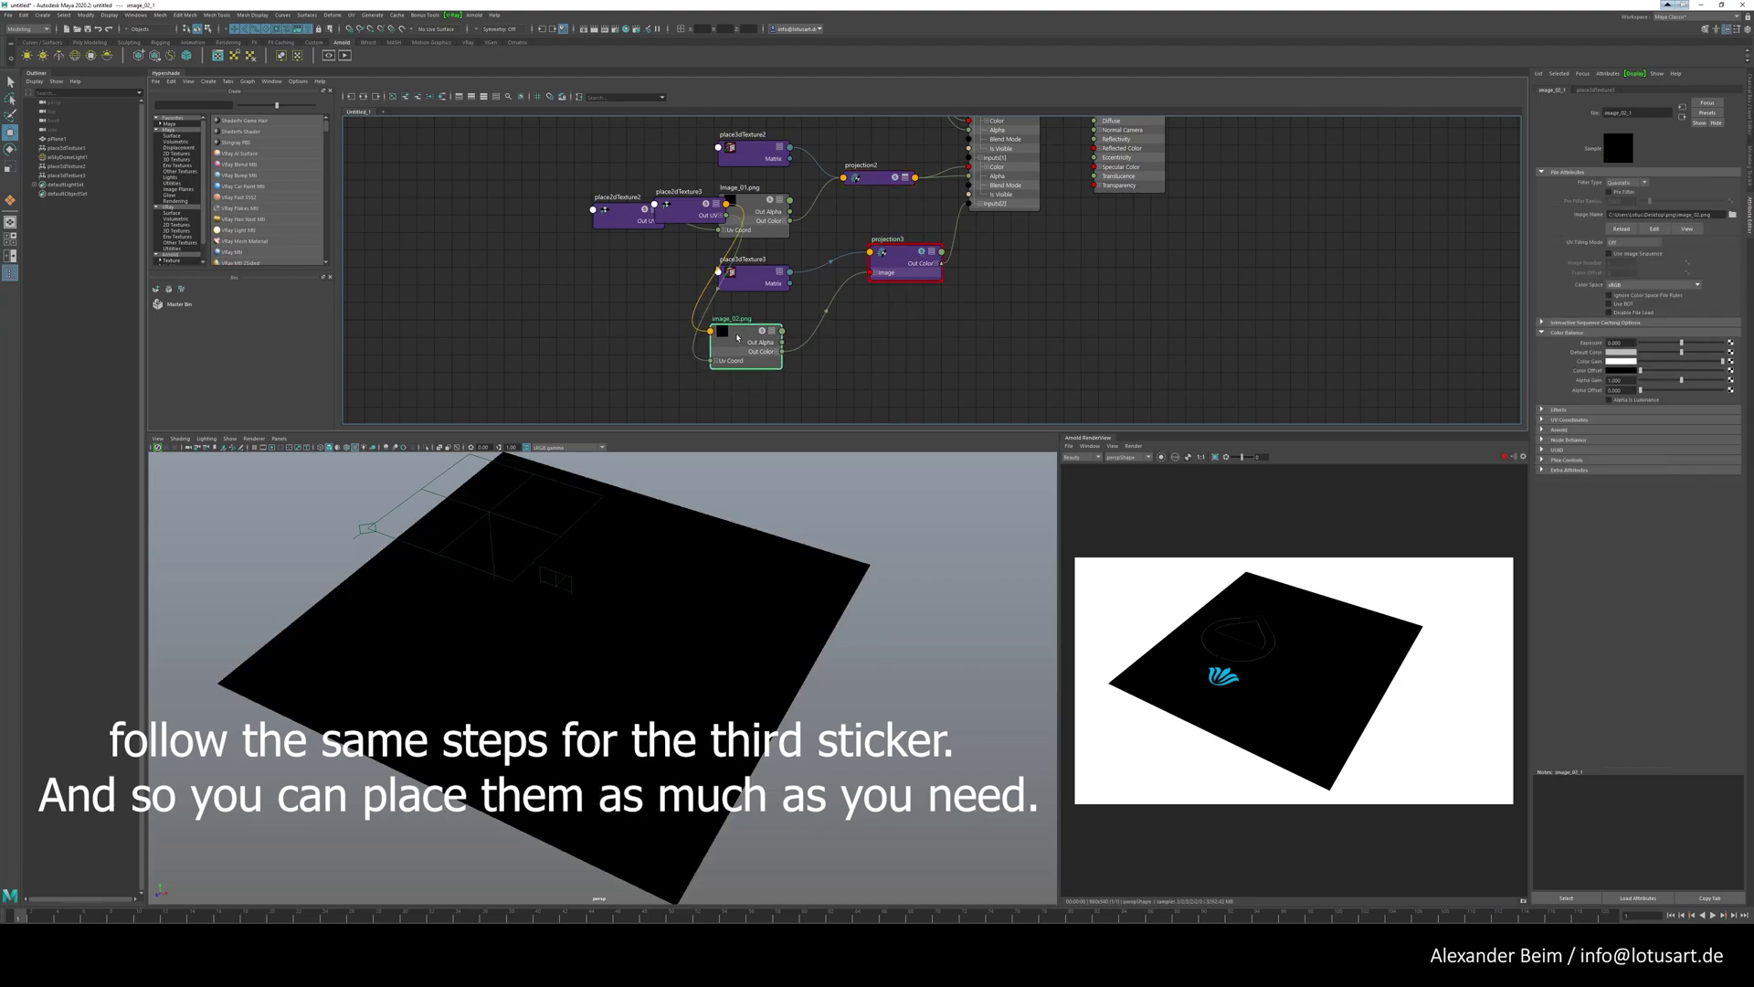
drag(673, 216, 624, 347)
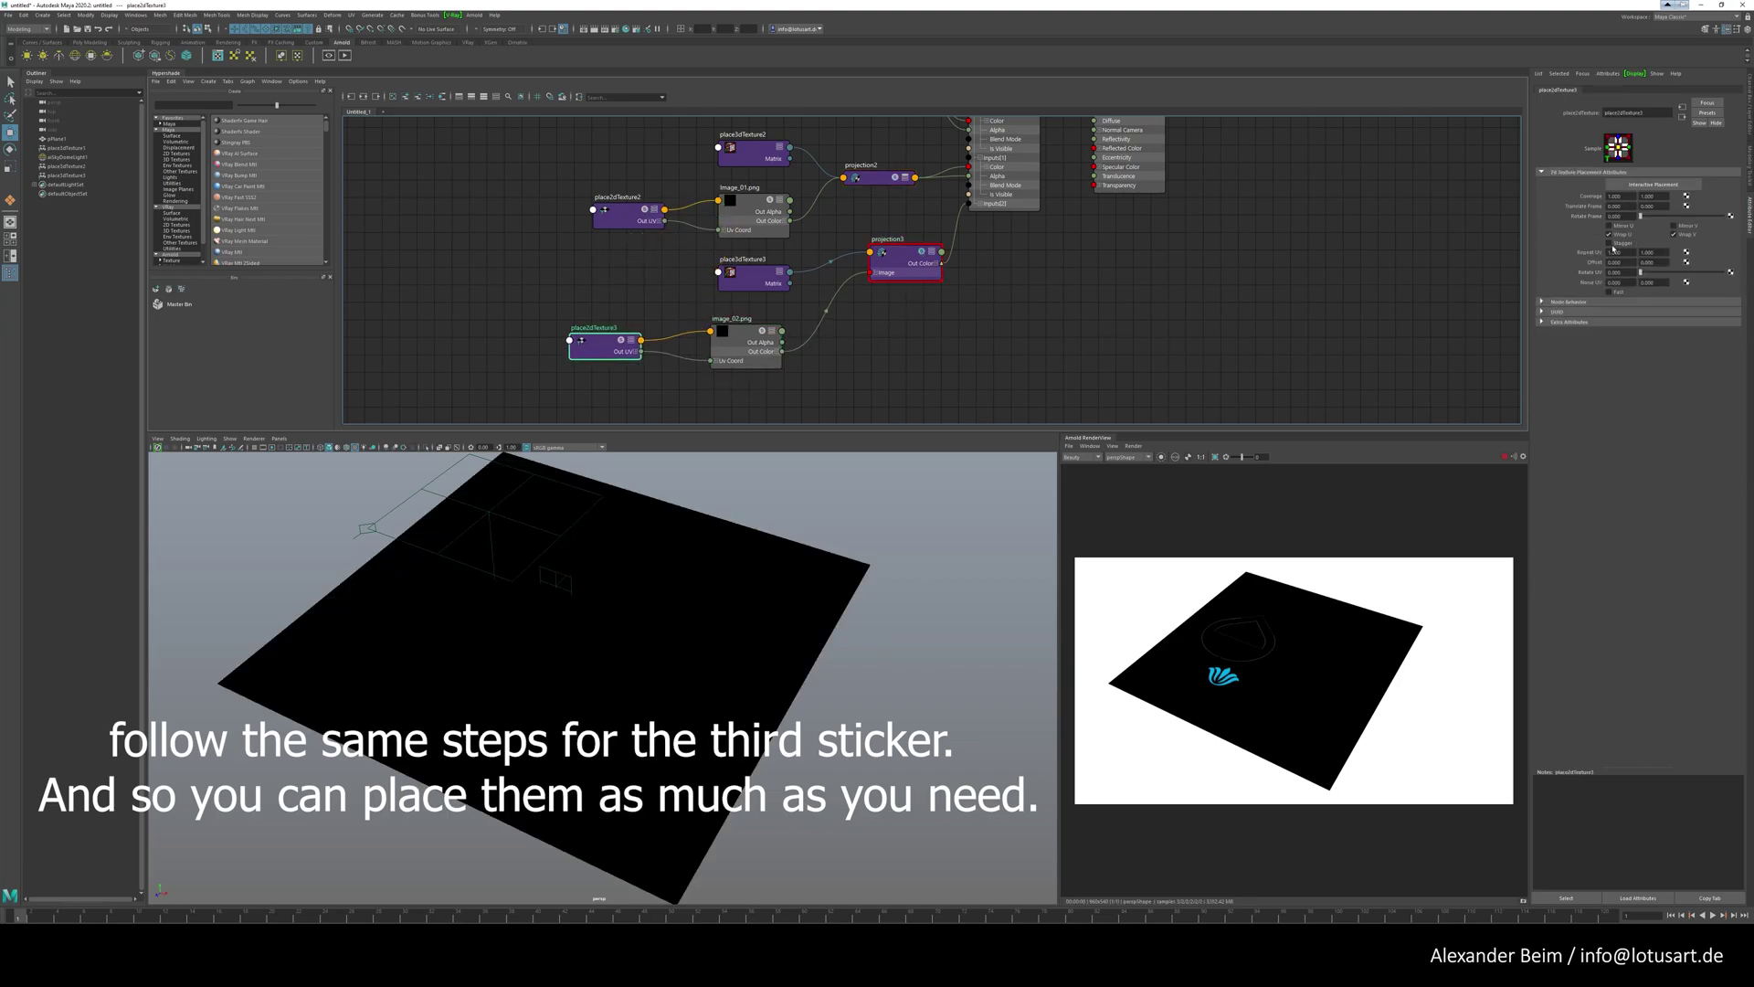
click(1674, 235)
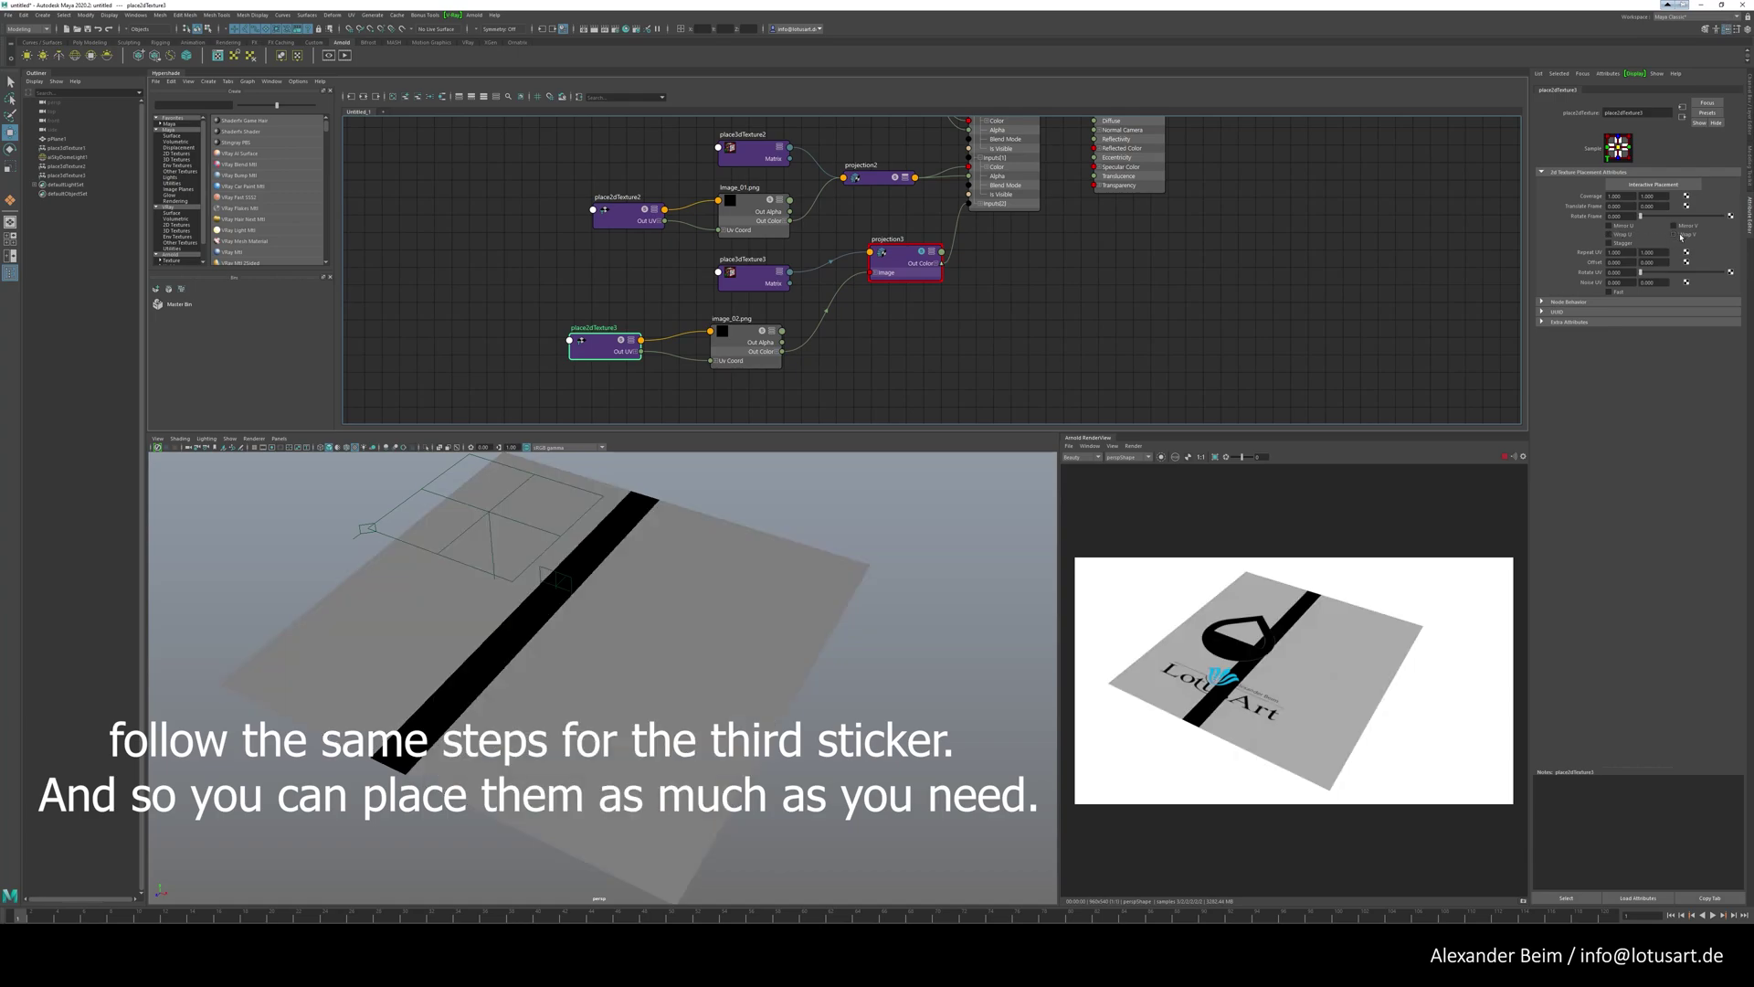
- Rotate the third projection's 3D placement flat to the plane and scale it up
click(558, 574)
key(e)
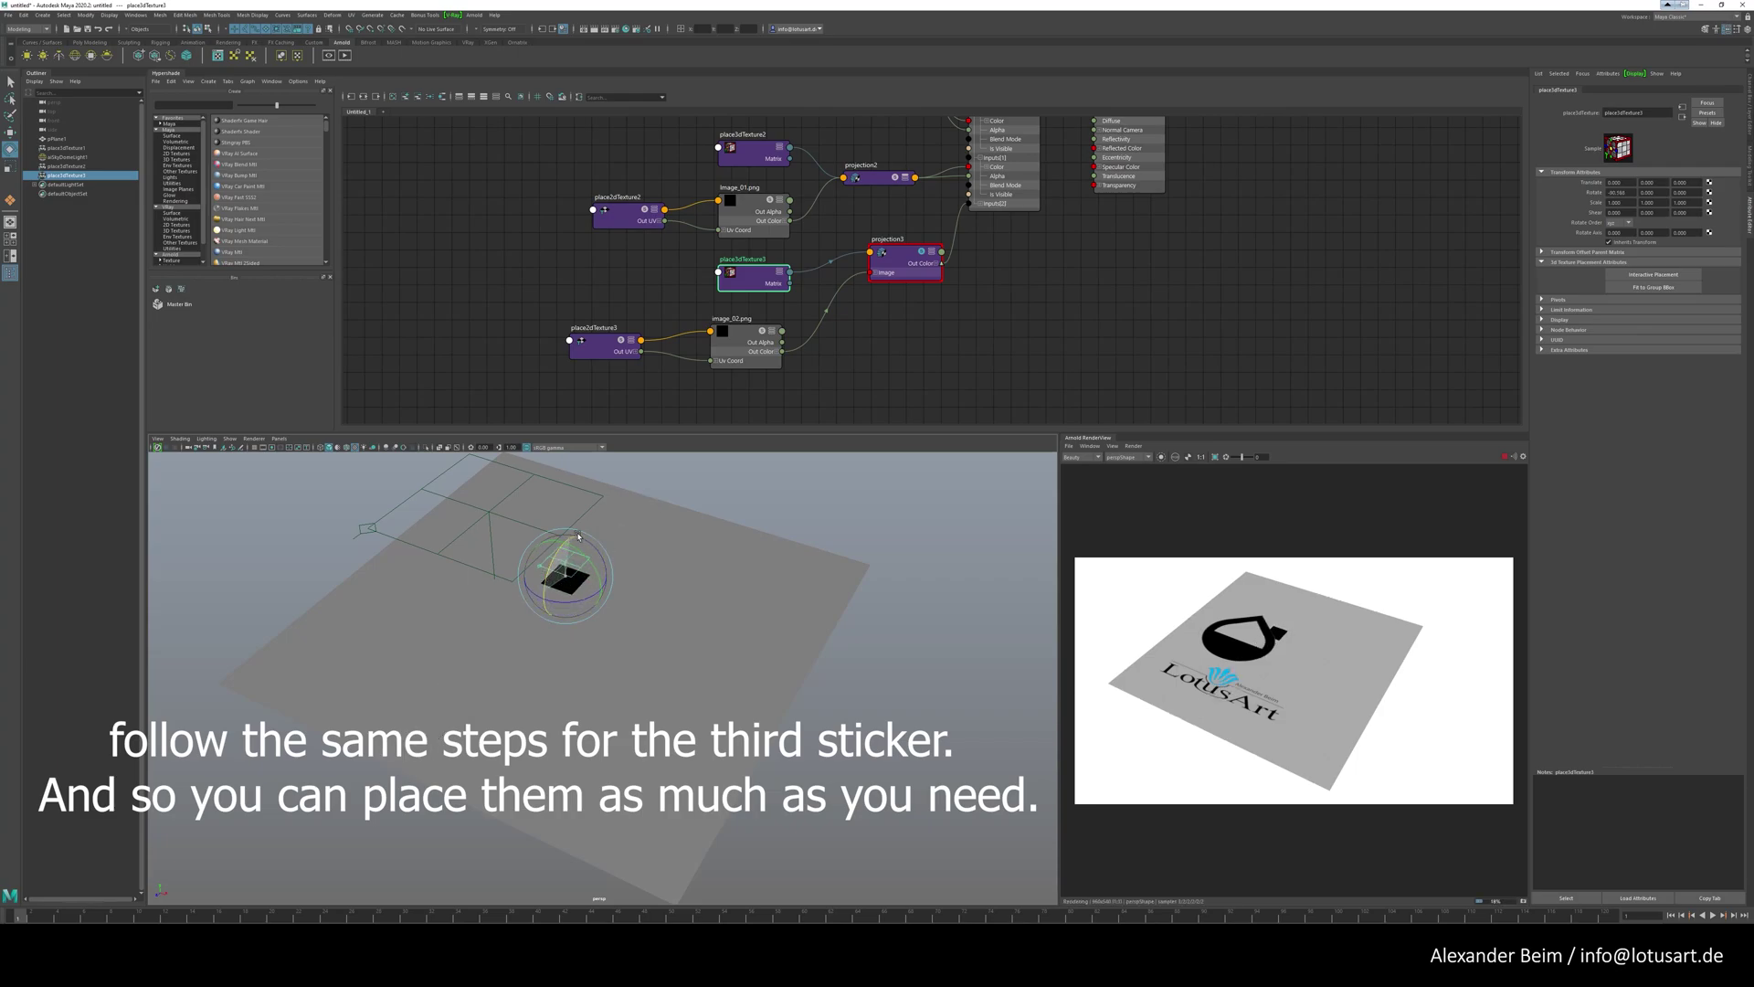
key(r)
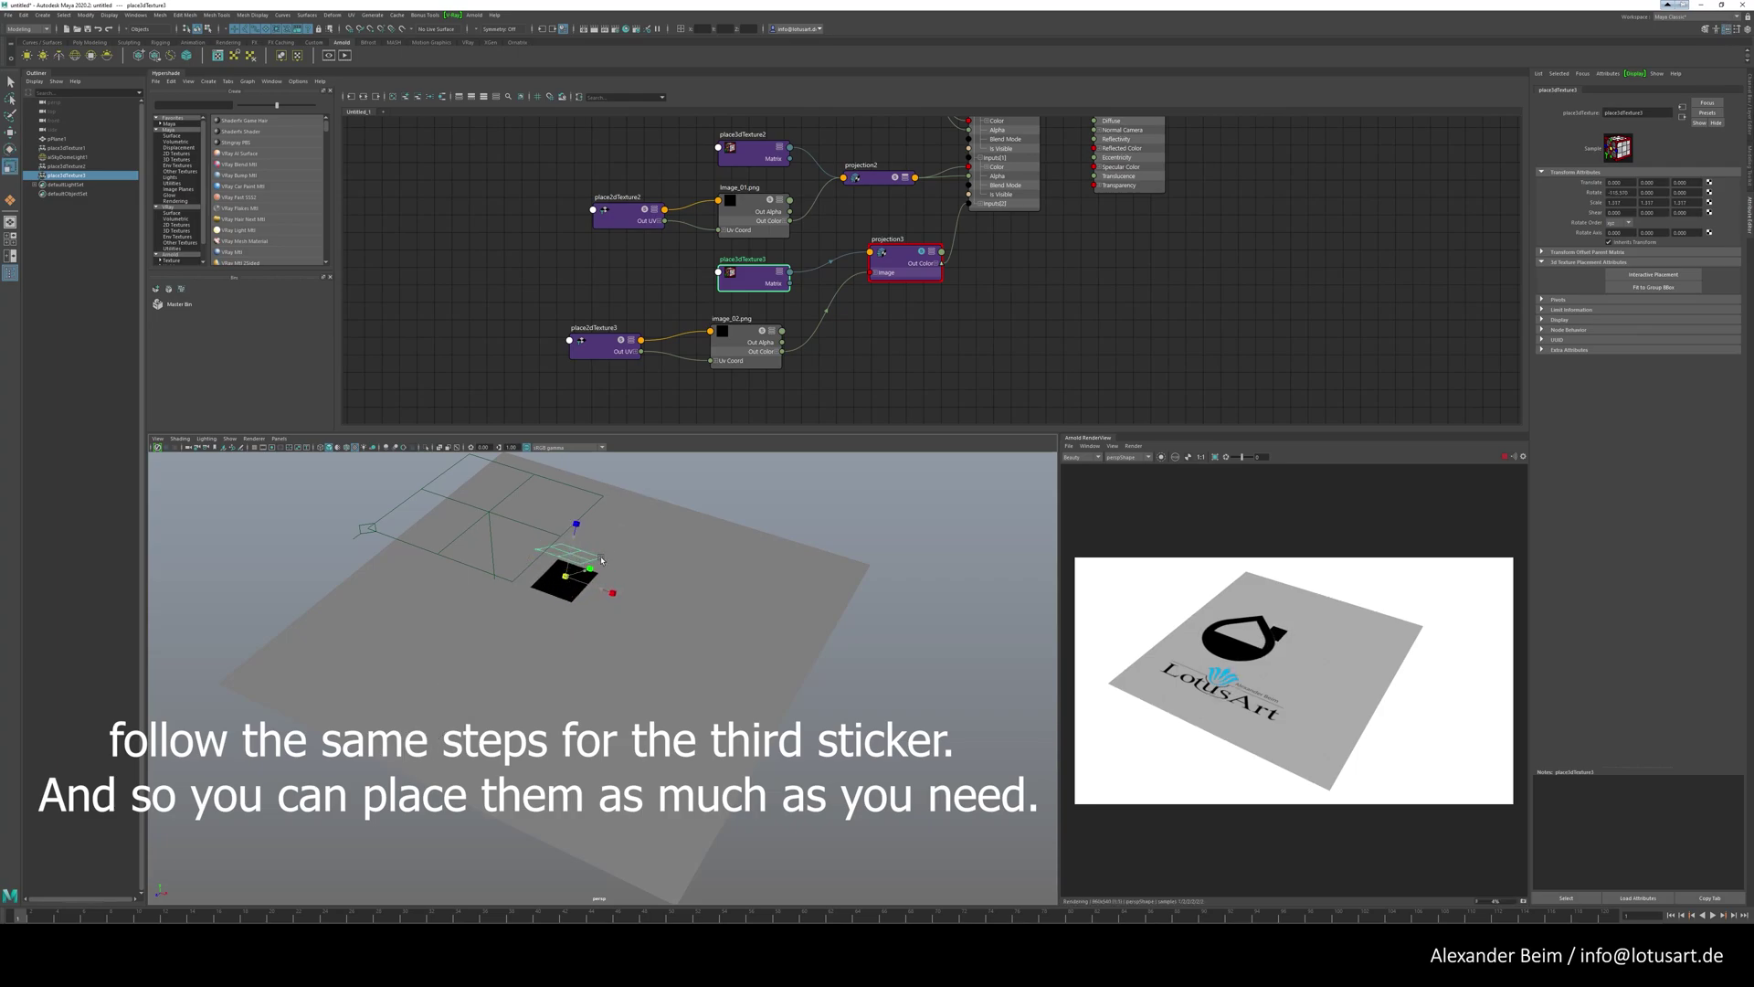